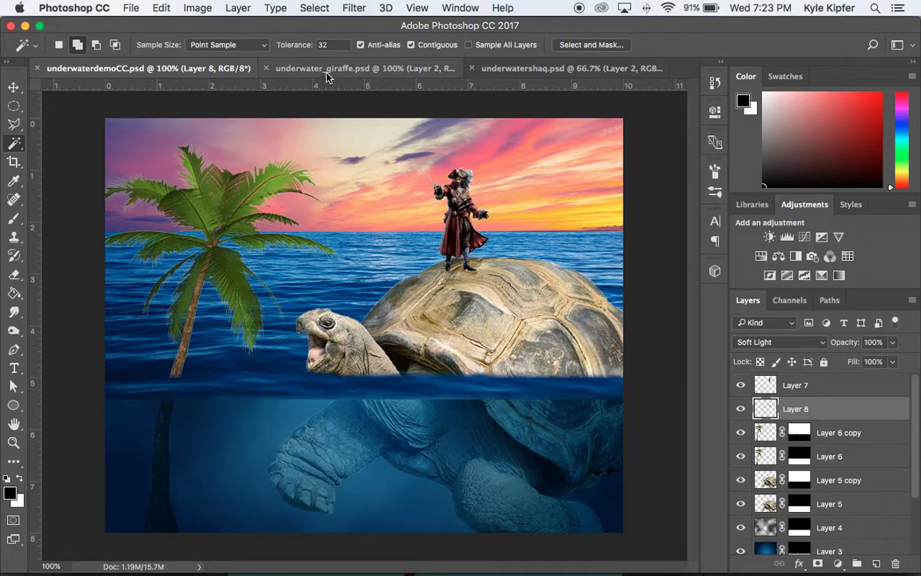
Look through the giraffe and Shaq example composites, and close all three open example documents.
click(367, 72)
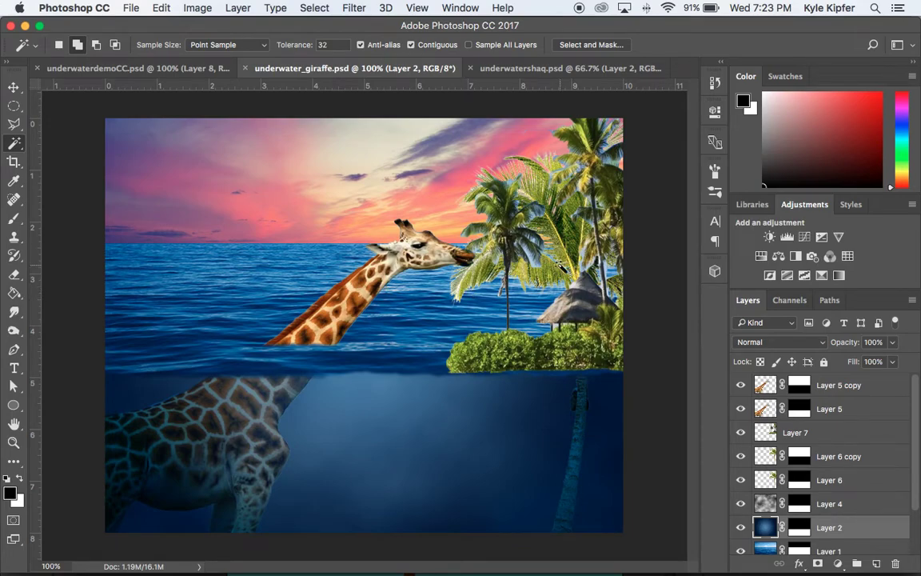
click(558, 70)
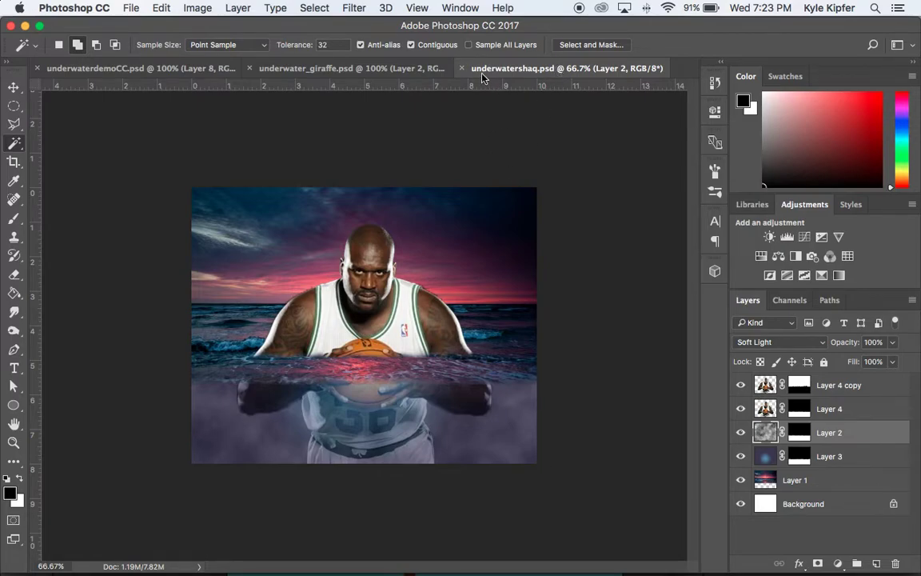
click(461, 69)
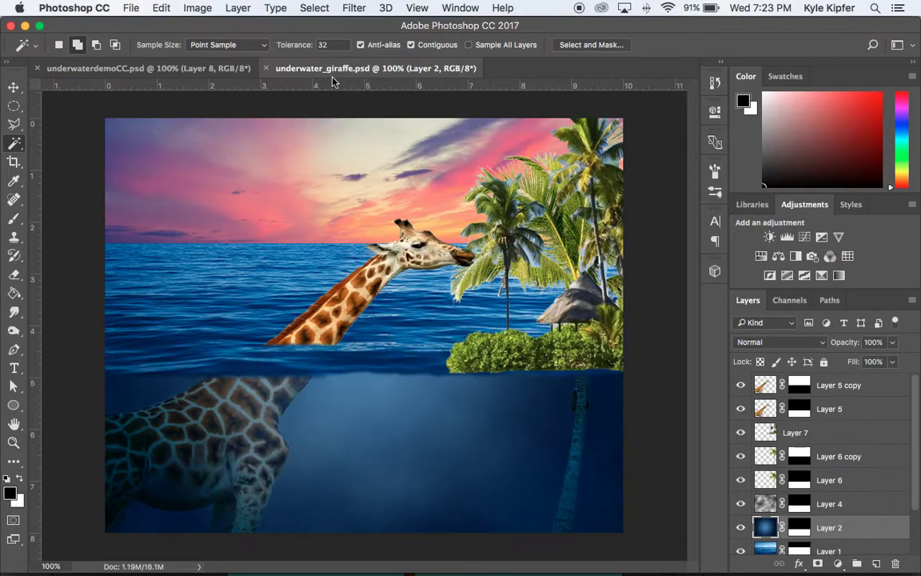
click(266, 68)
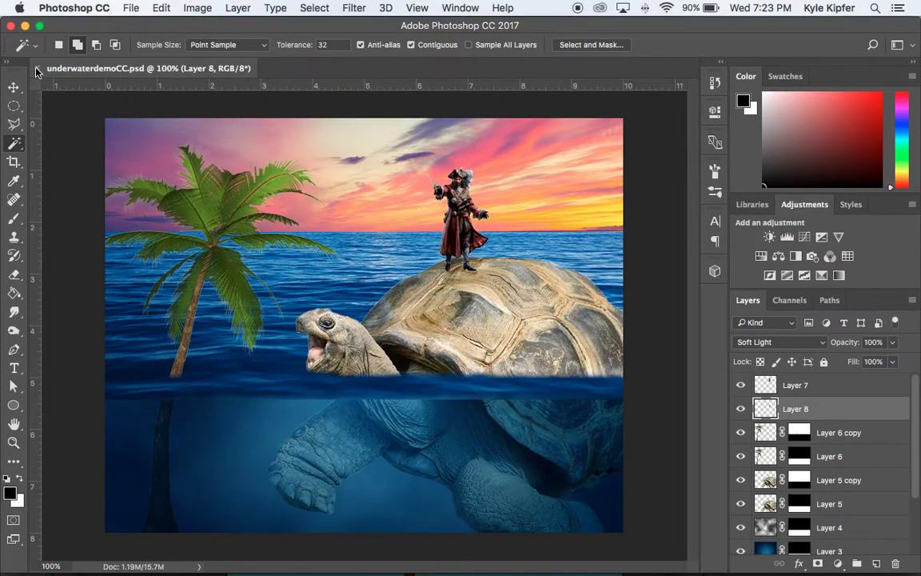
click(37, 68)
Create a new document 10 inches wide by 8 inches high at 150 pixels/inch.
click(130, 8)
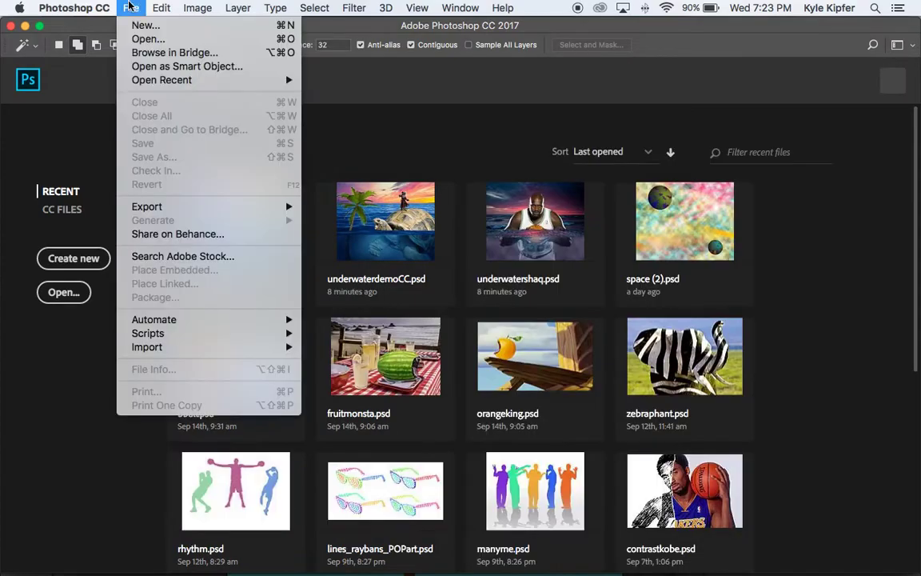
click(134, 29)
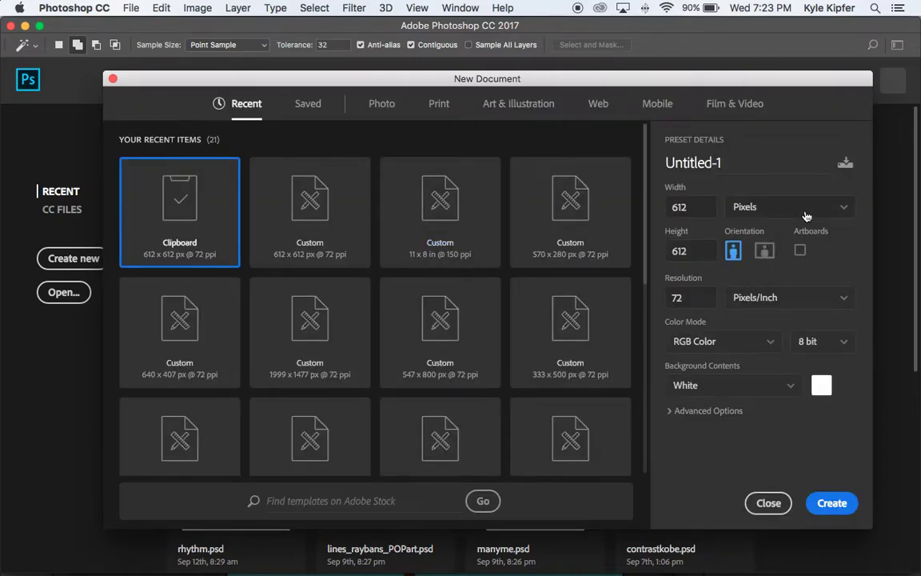
click(806, 216)
click(743, 256)
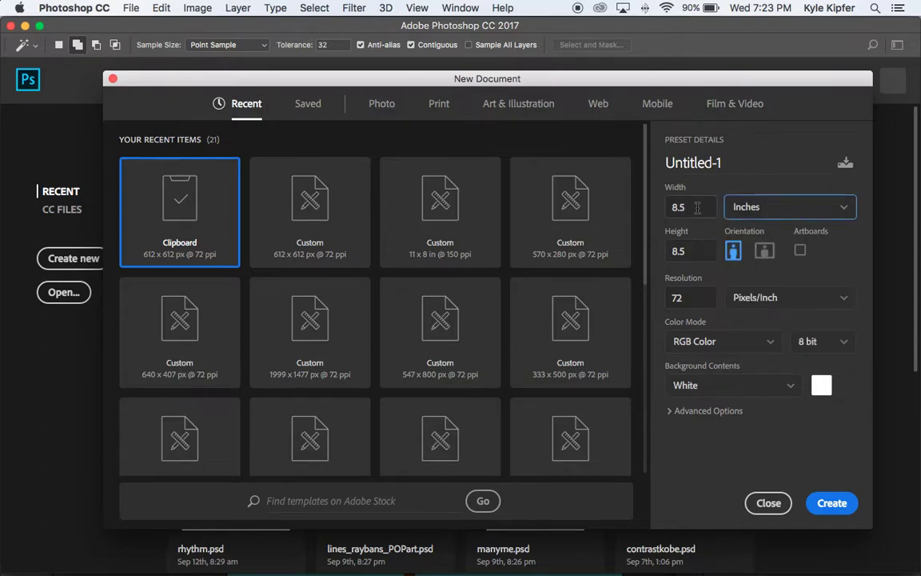
drag(697, 207, 631, 211)
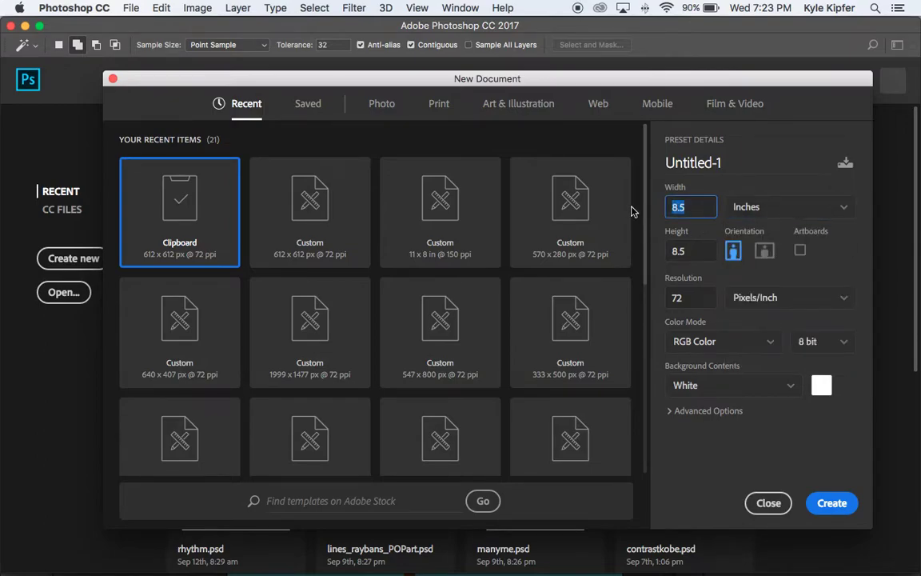
text(10)
key(Tab)
text(8)
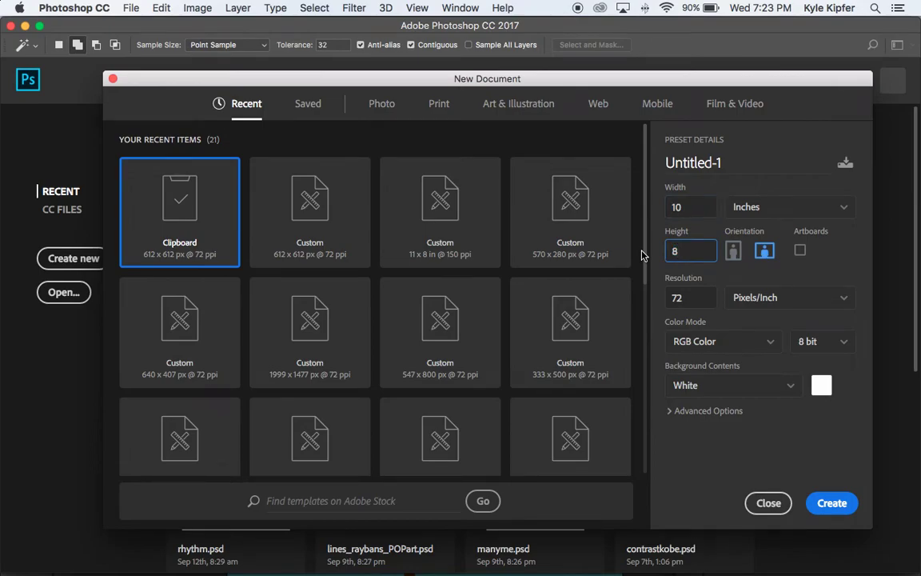
key(Tab)
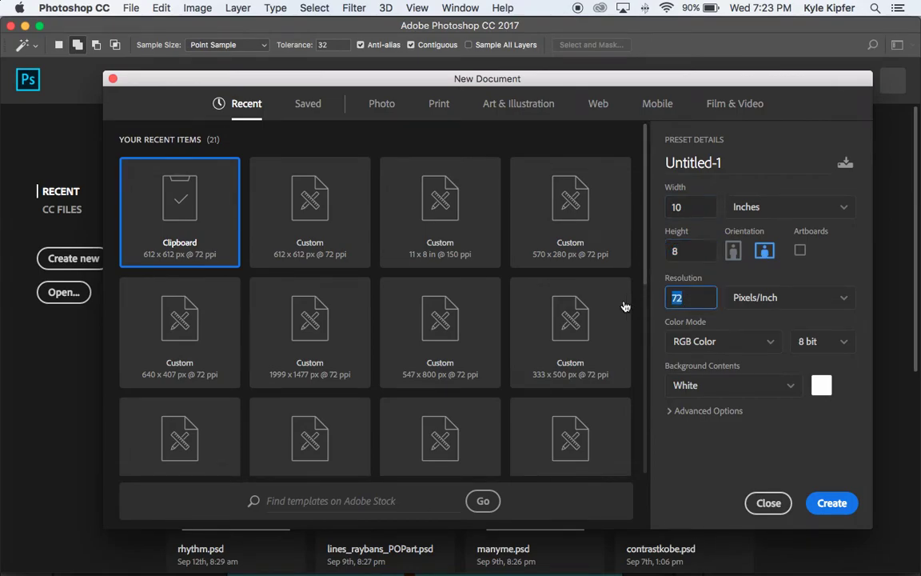
text(150)
click(843, 501)
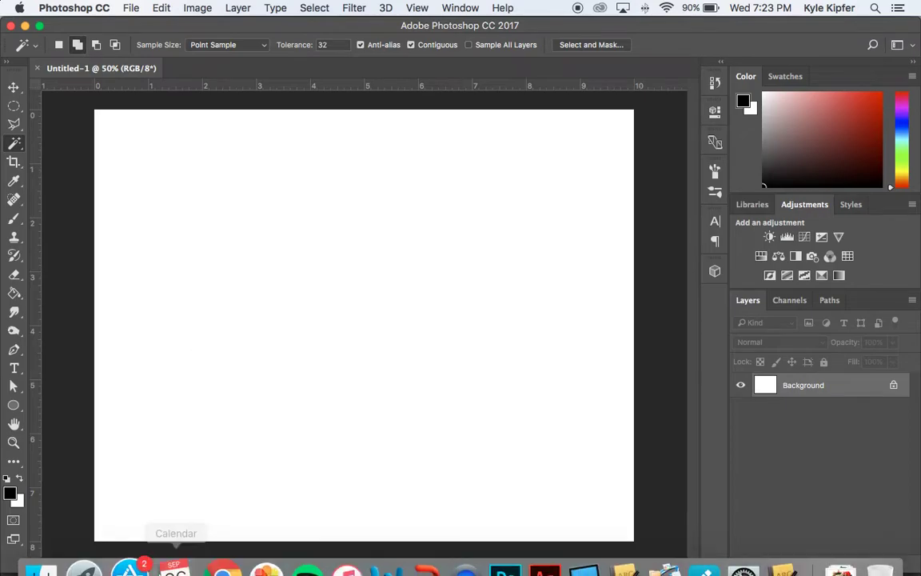
Switch to Chrome and run a Google image search for "ocean sunset".
click(211, 544)
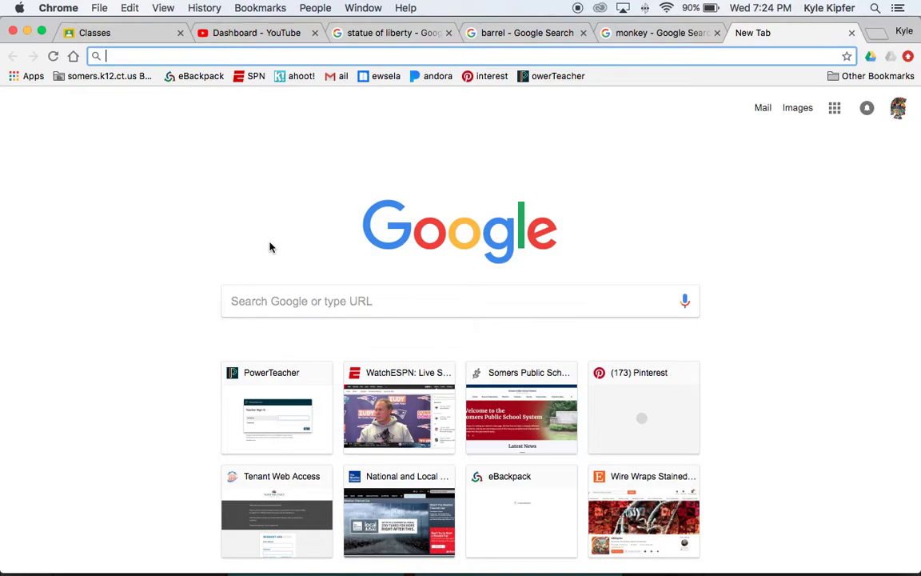
text(ocean su)
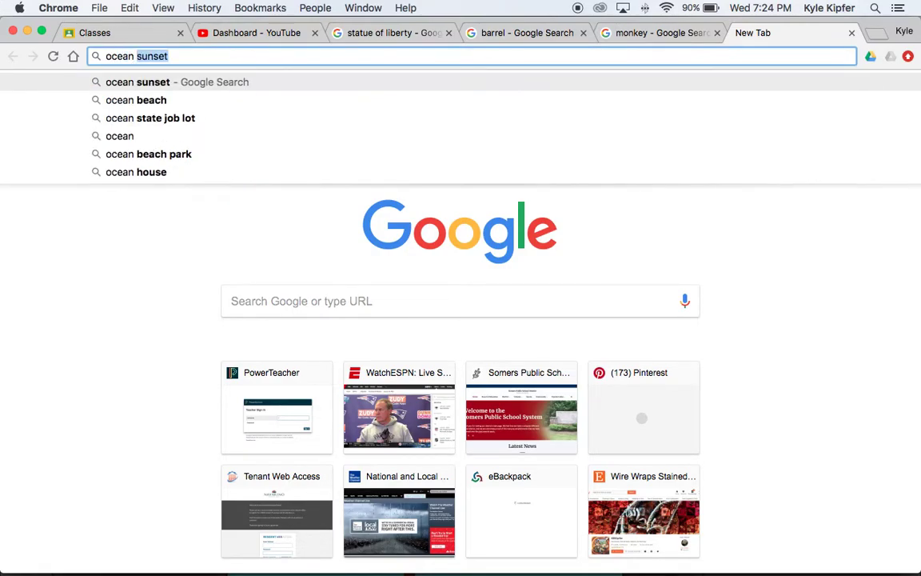
text(nset)
key(Return)
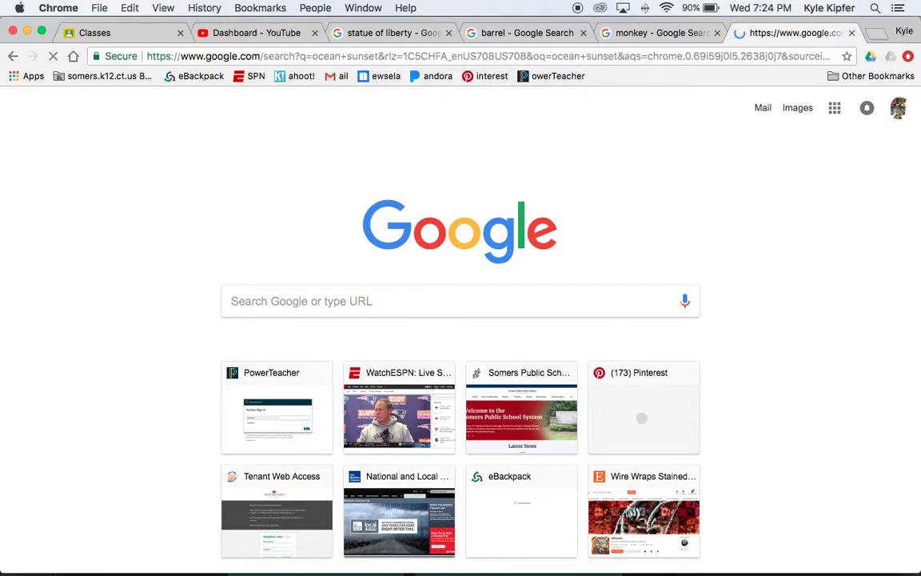
click(171, 158)
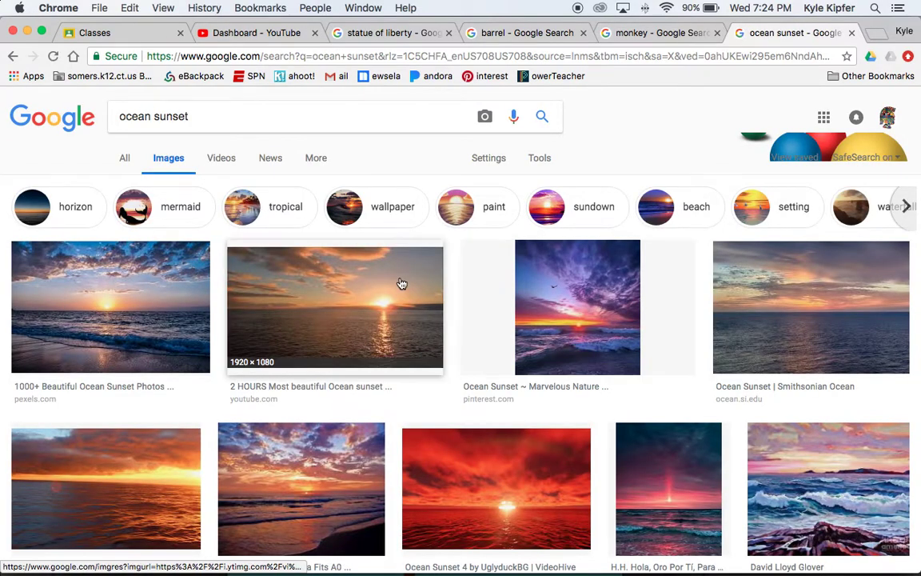
Open the ocean sunset image from DeviantArt in the results and copy it.
scroll(401, 296, down, 3)
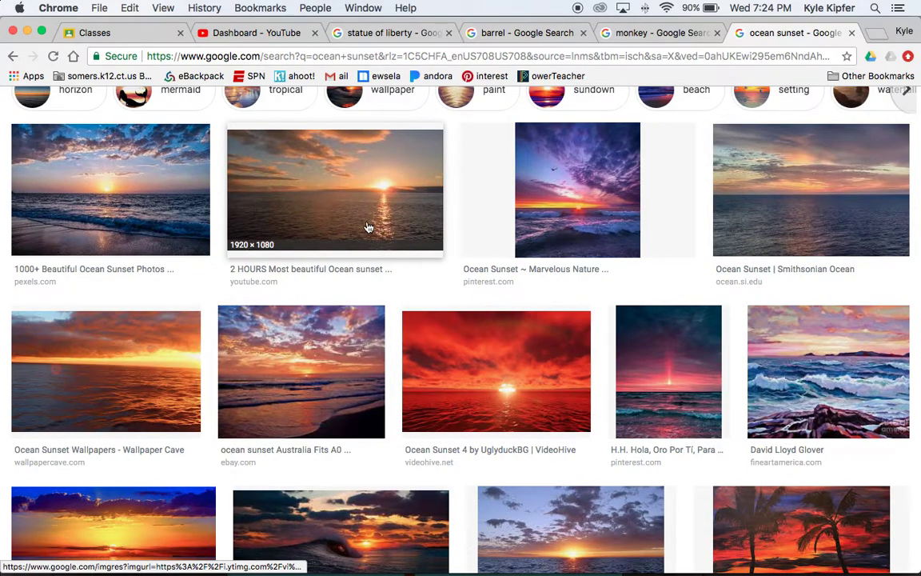
scroll(435, 239, down, 4)
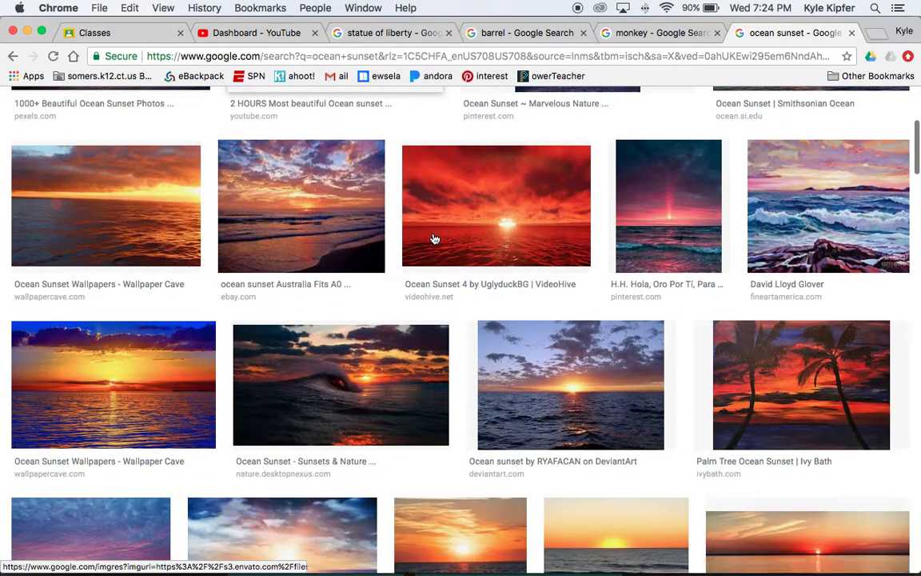
click(573, 403)
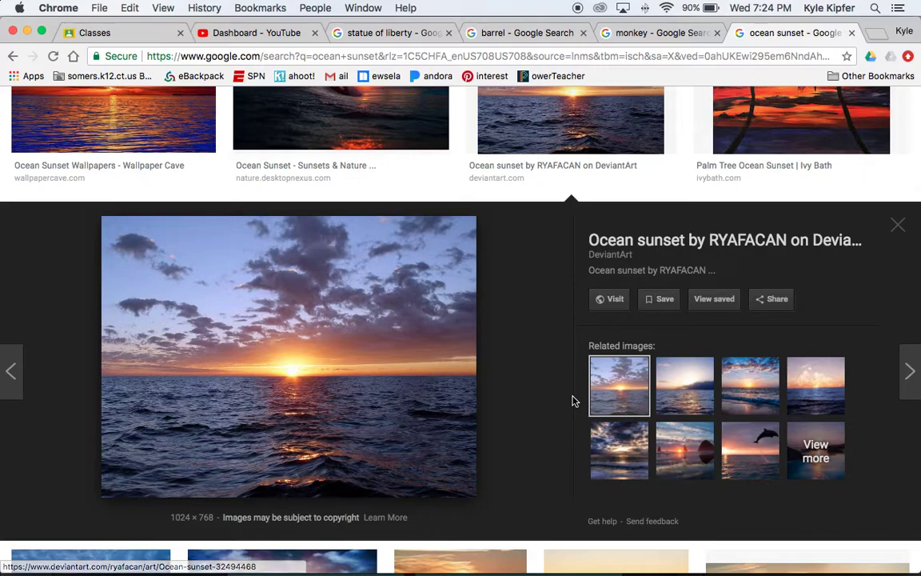
right_click(286, 342)
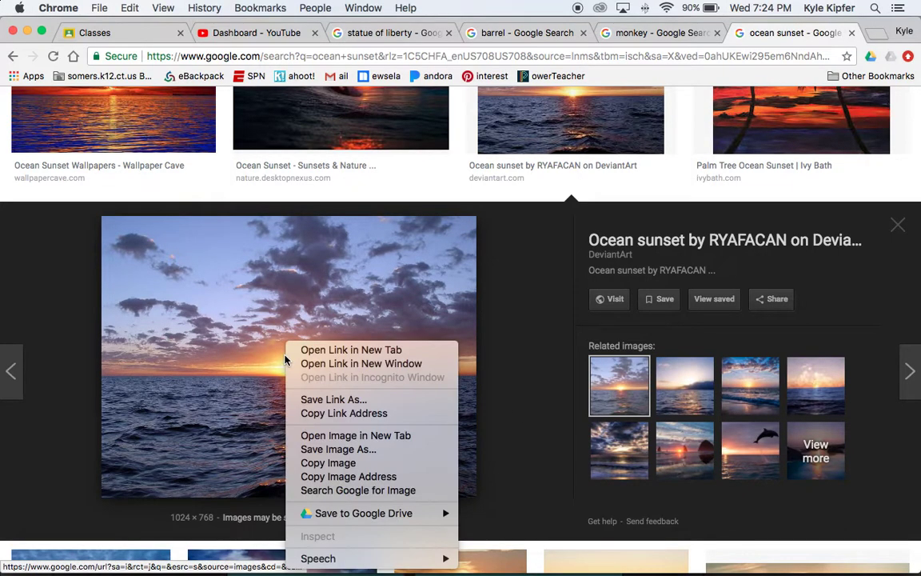
click(338, 462)
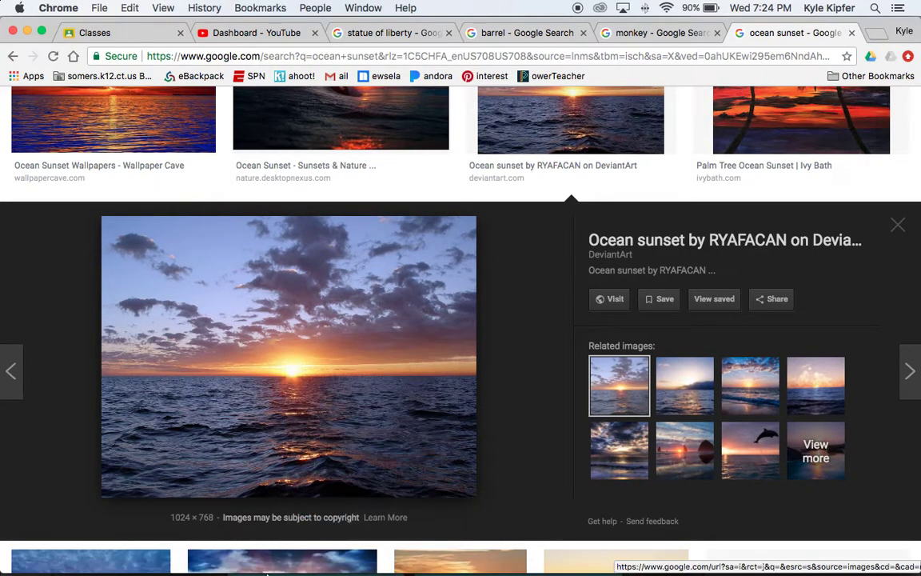
Switch back to Photoshop and paste the copied sunset photo into the blank document.
mouse_move(256, 569)
click(530, 549)
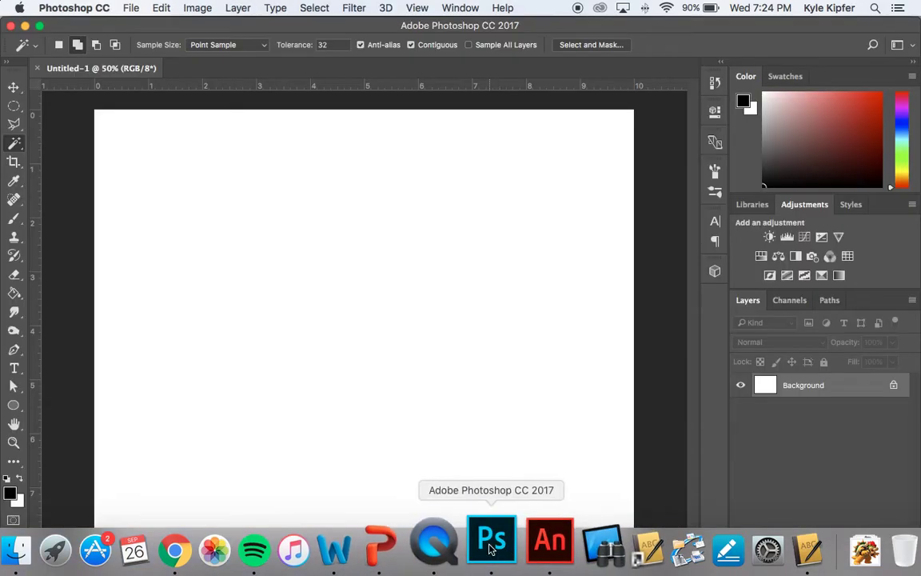
key(super+v)
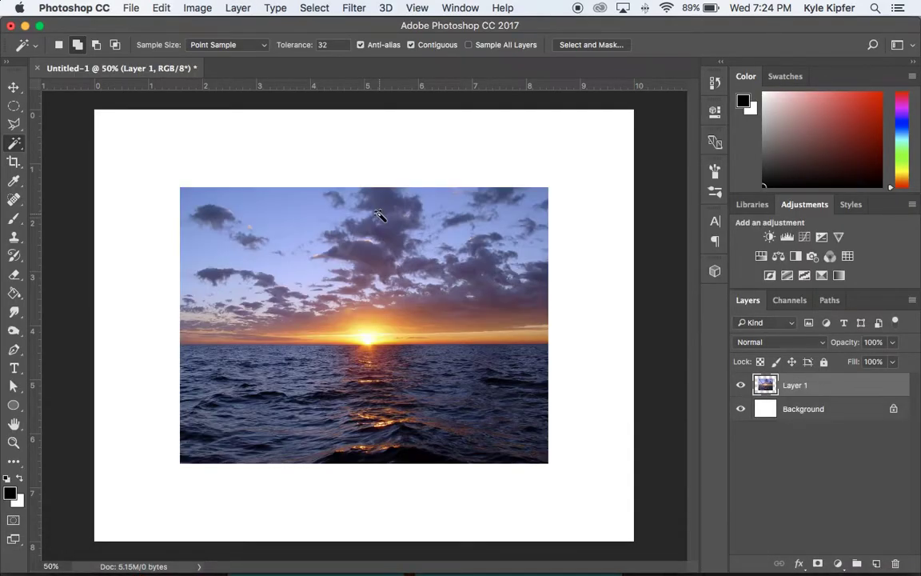
Scale up the pasted sunset photo proportionally until it spans the full width of the canvas.
click(13, 86)
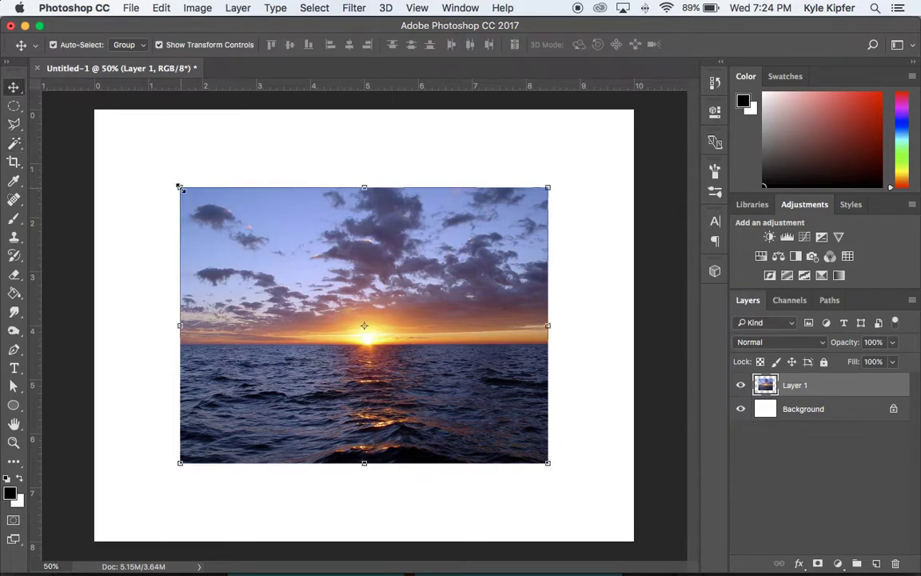
drag(157, 176, 83, 114)
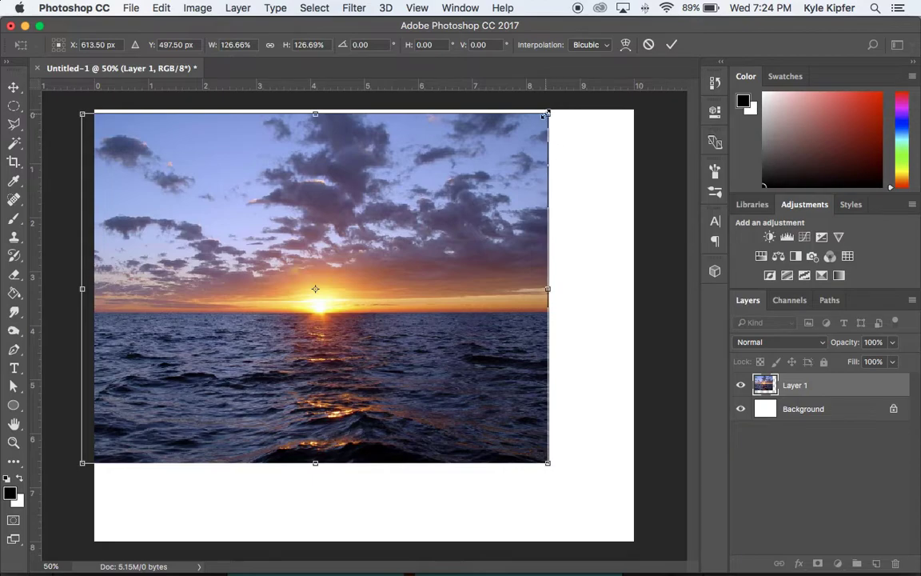
drag(552, 114, 591, 95)
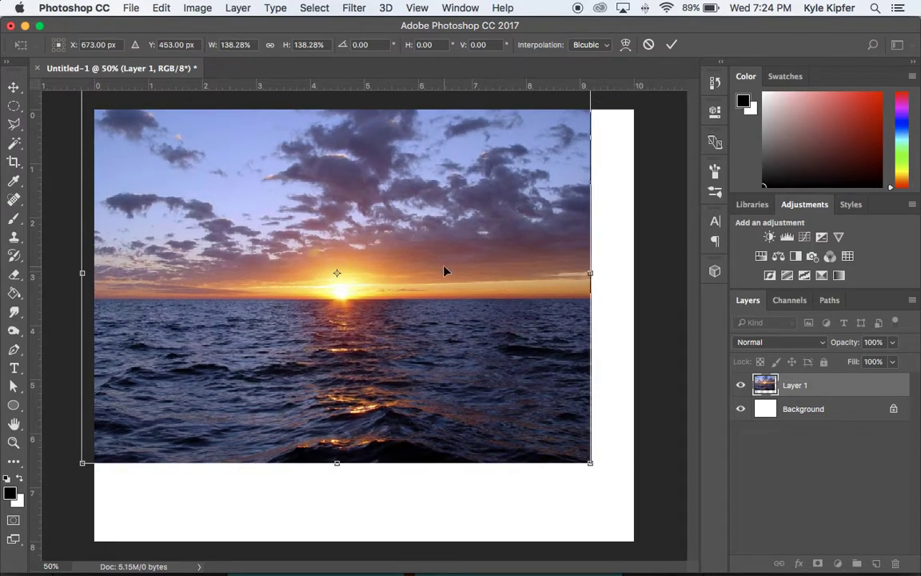
drag(445, 271, 473, 265)
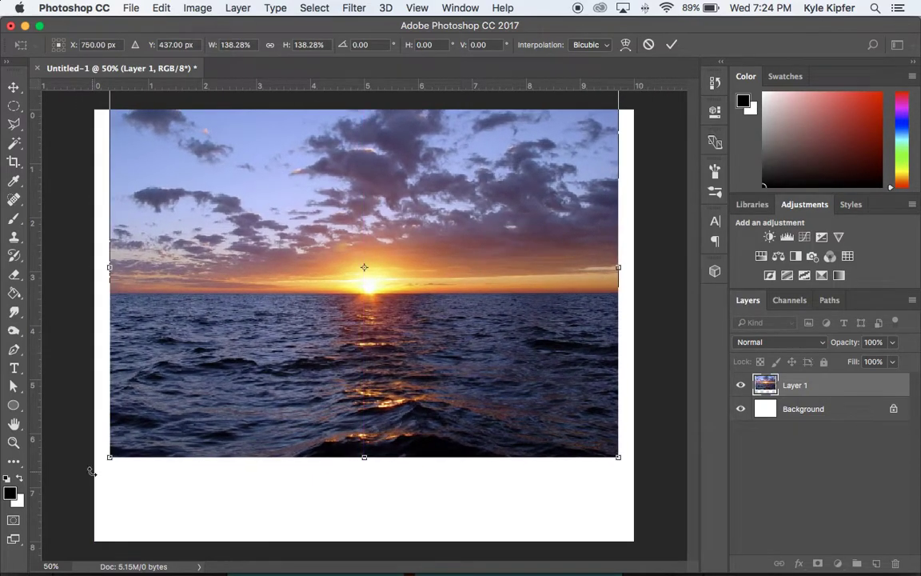
drag(110, 456, 87, 473)
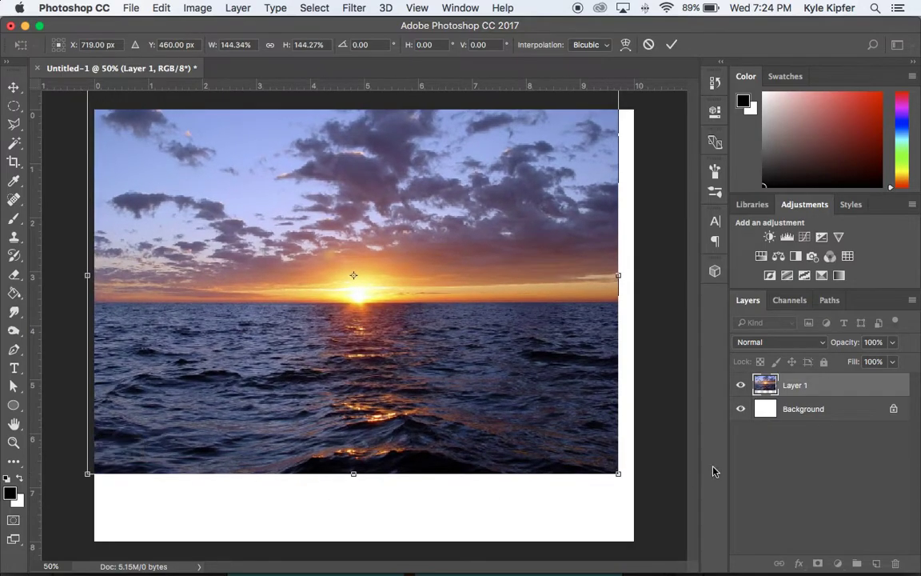
drag(617, 473, 638, 488)
key(Return)
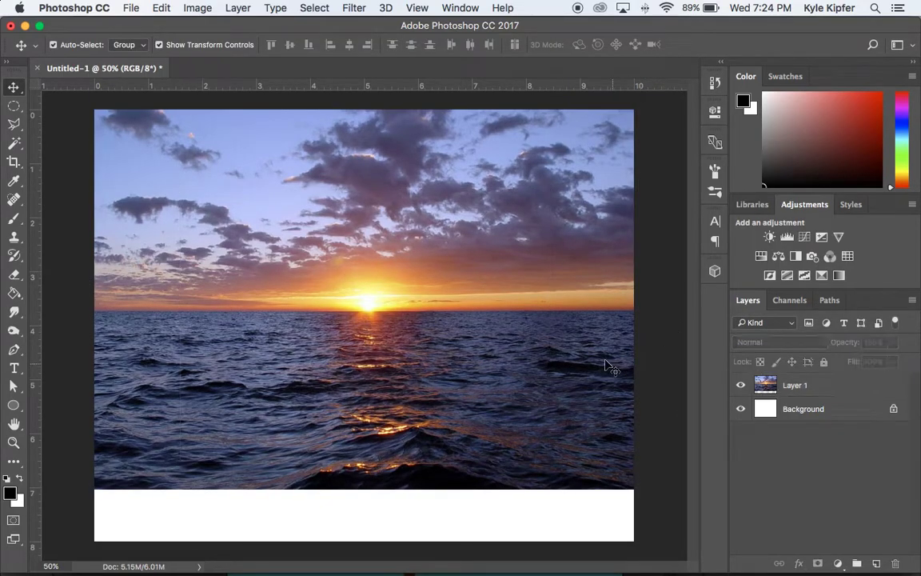
Move the sunset photo up so its lower edge sits about 5.5 inches down the canvas, and deselect it.
drag(570, 346, 569, 278)
click(65, 221)
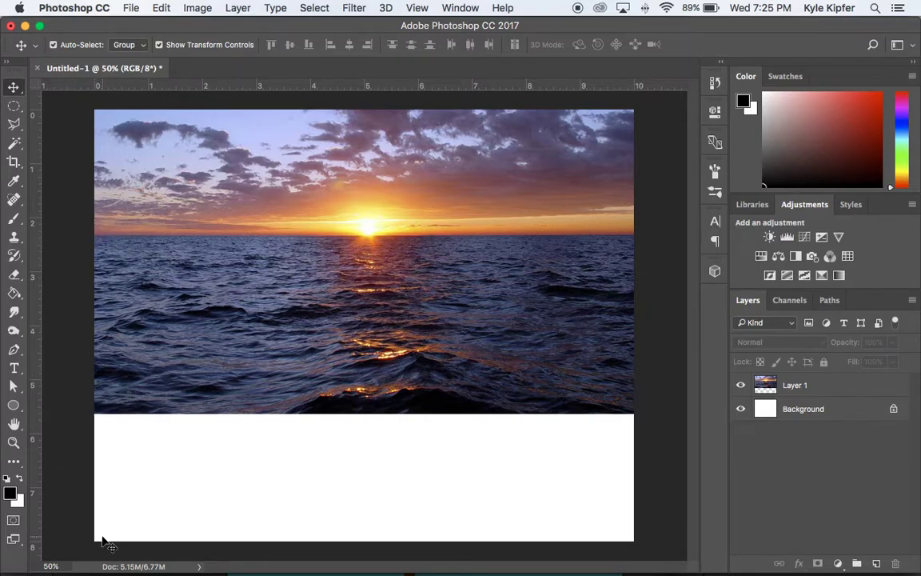
drag(269, 352, 272, 346)
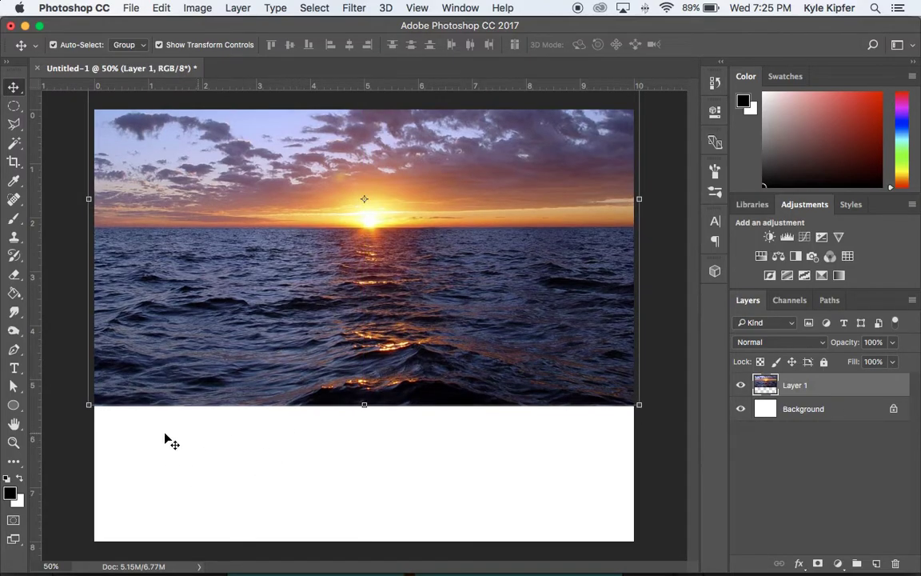
click(68, 256)
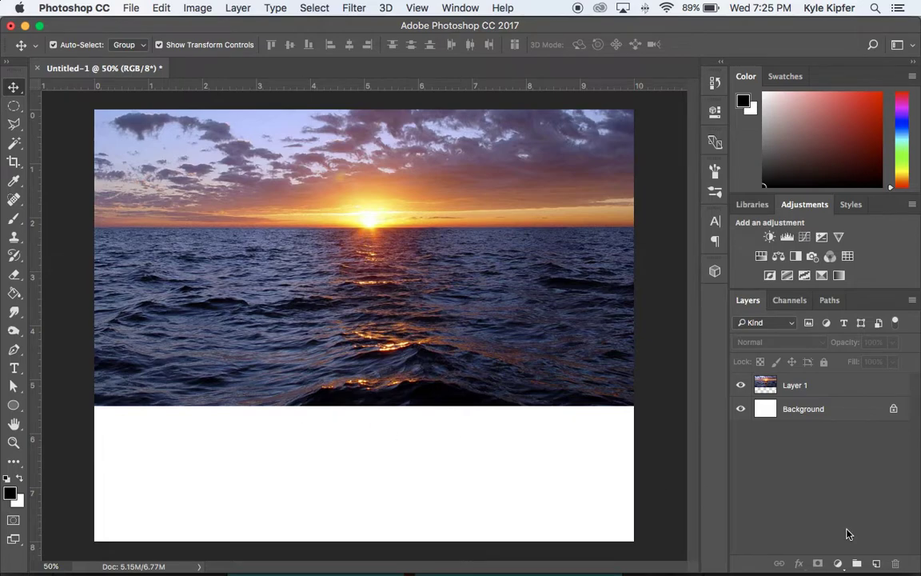
Add a new layer above the sunset photo and open the Gradient tool's current gradient for editing.
click(876, 564)
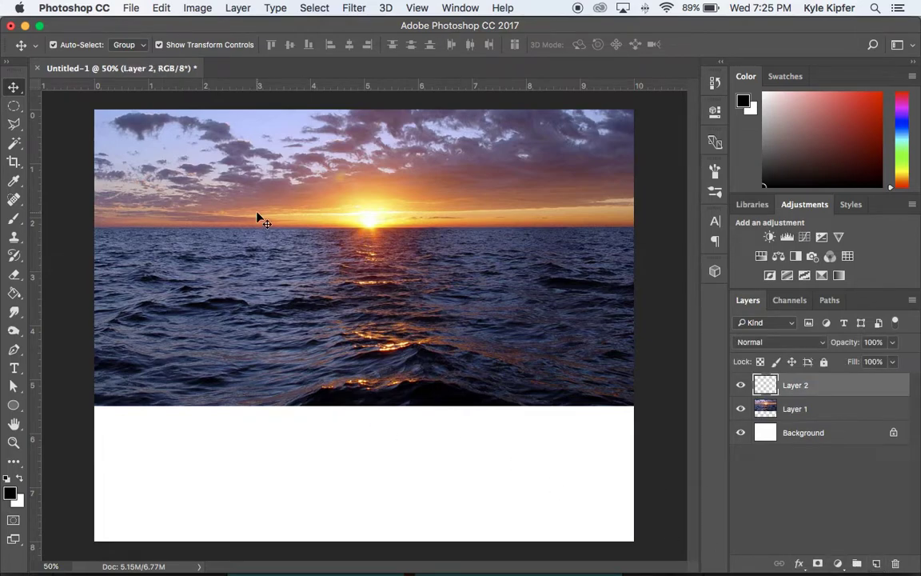
click(14, 293)
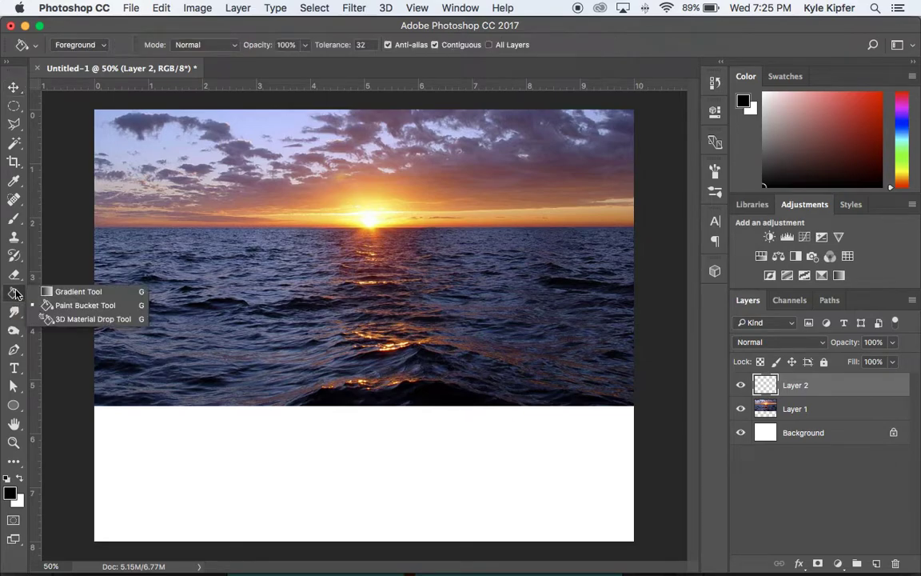
click(66, 293)
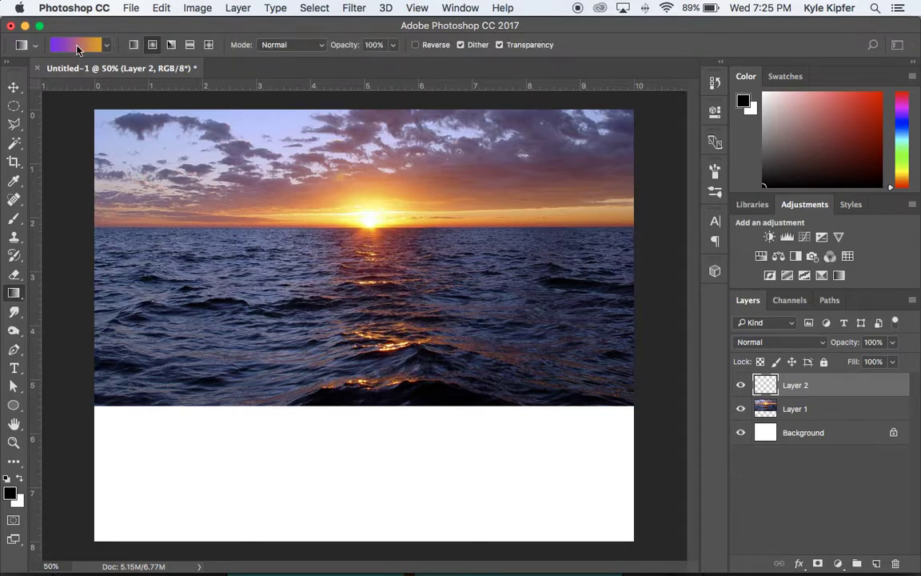
click(78, 47)
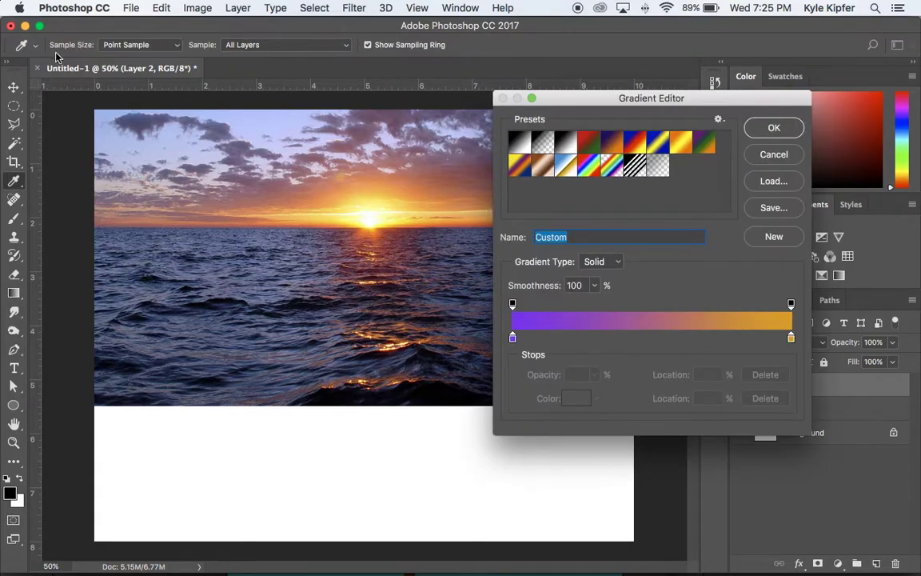
drag(611, 100, 706, 76)
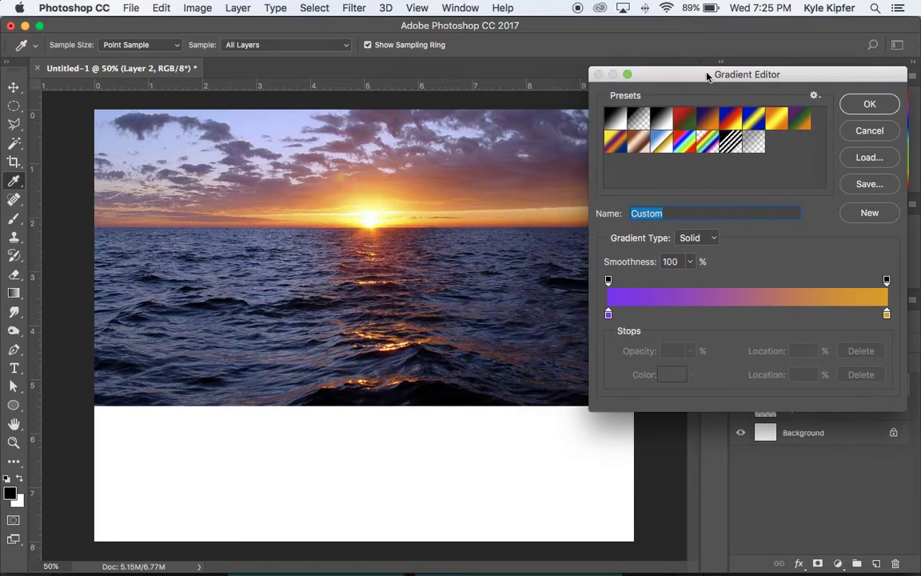
Recolour the gradient's start stop to a light blue-grey and its end stop to dark navy, both sampled from the photo's water.
click(609, 315)
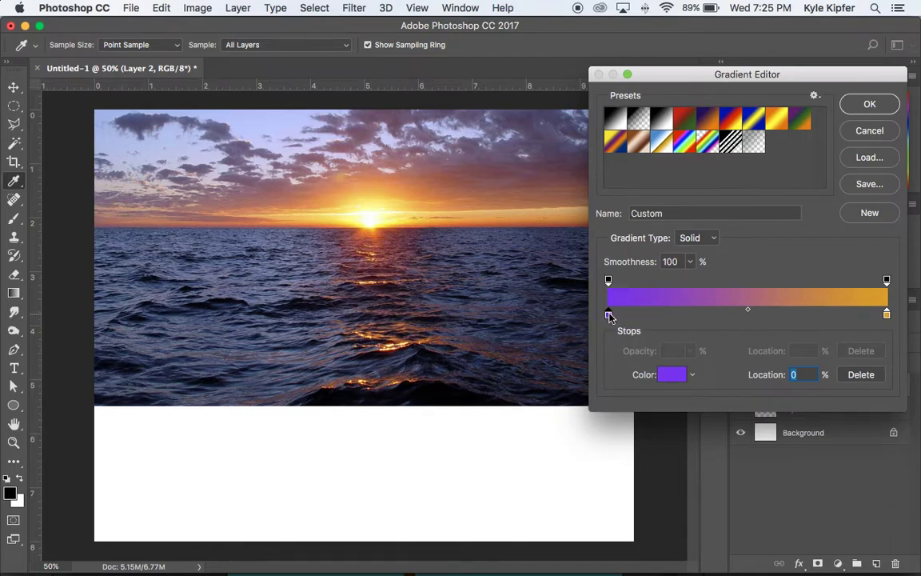
click(183, 327)
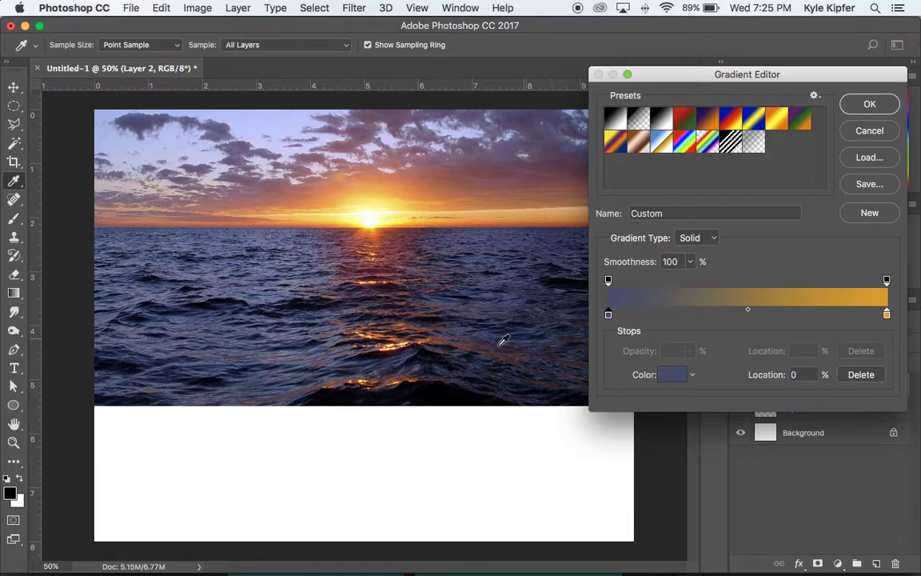
click(258, 319)
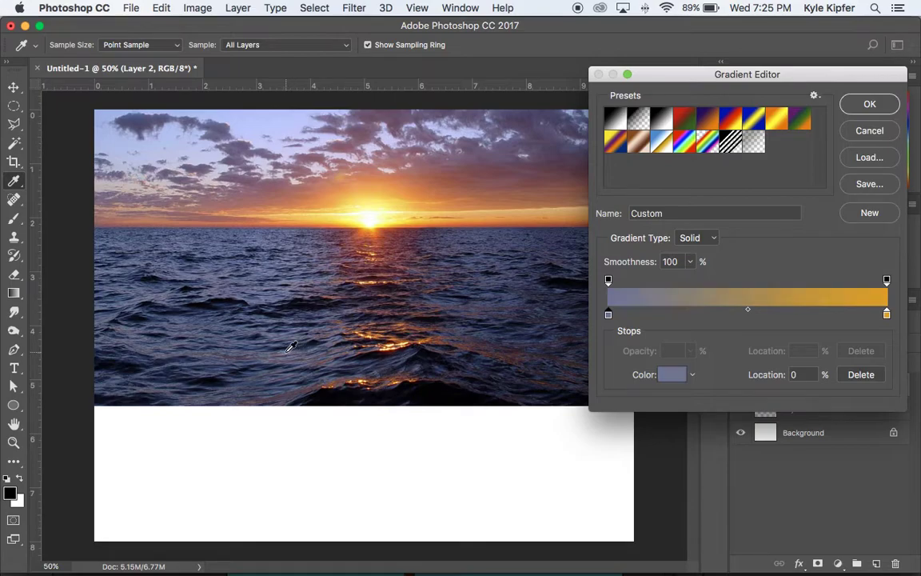
click(886, 315)
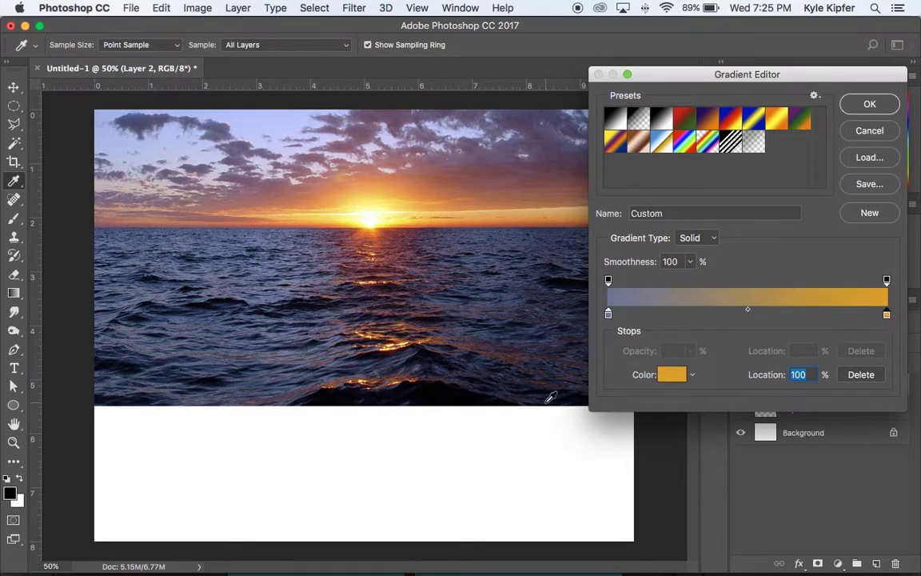
click(238, 373)
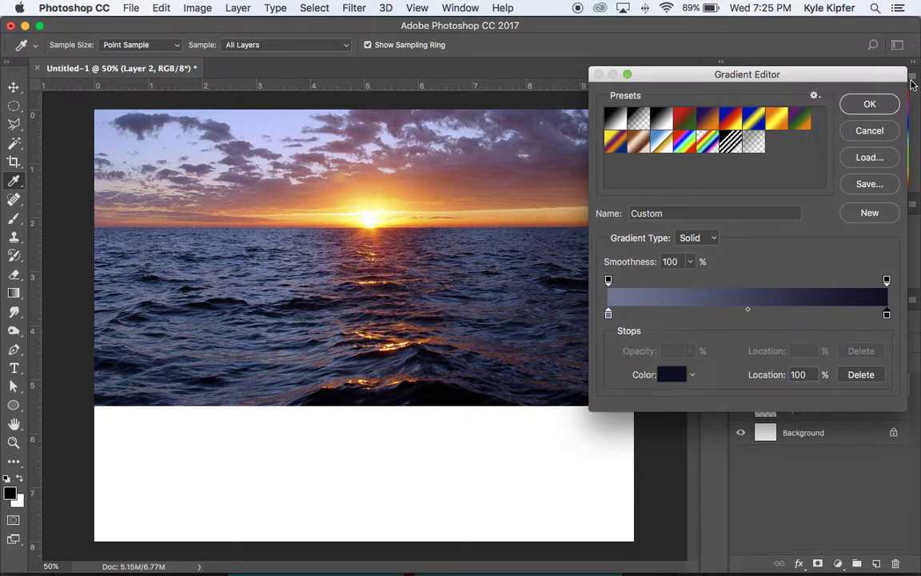
click(870, 104)
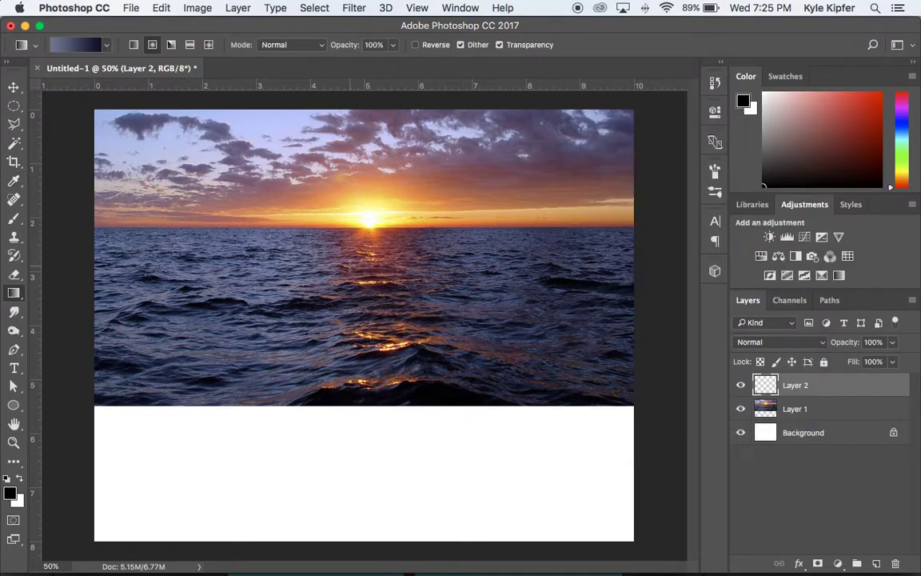
Fill the new layer with a radial gradient running from the canvas centre toward its lower-left corner, and lower the layer's opacity to 75%.
click(152, 46)
drag(368, 354, 128, 522)
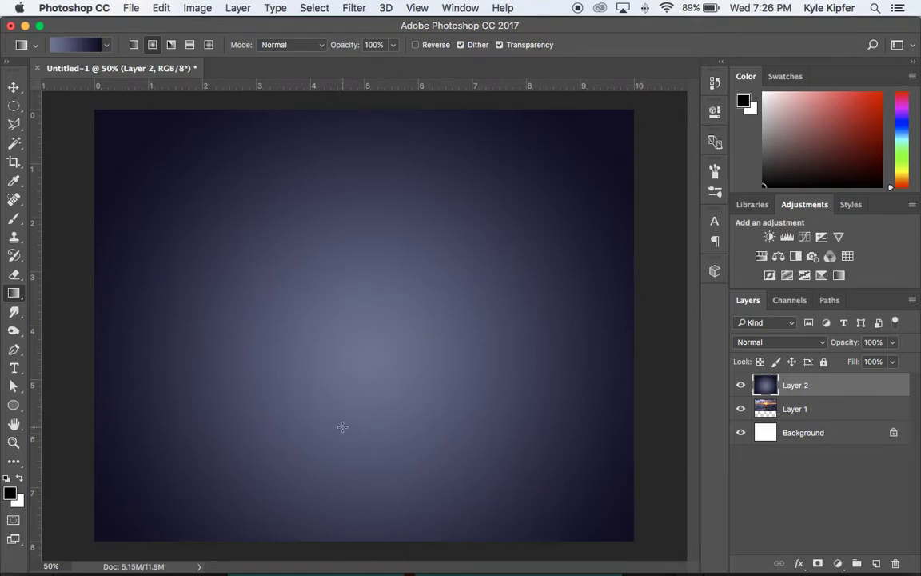
click(892, 342)
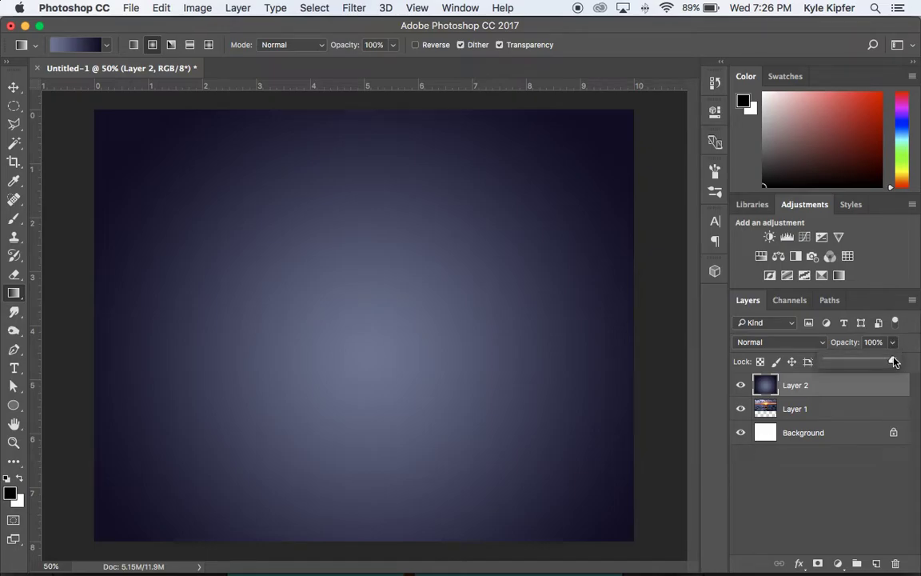
drag(893, 363, 876, 365)
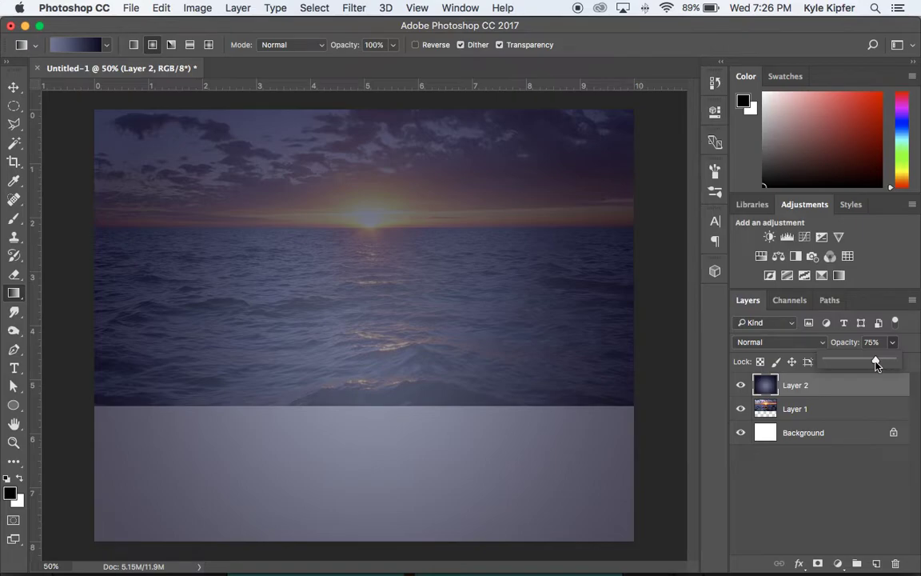
click(833, 403)
click(829, 387)
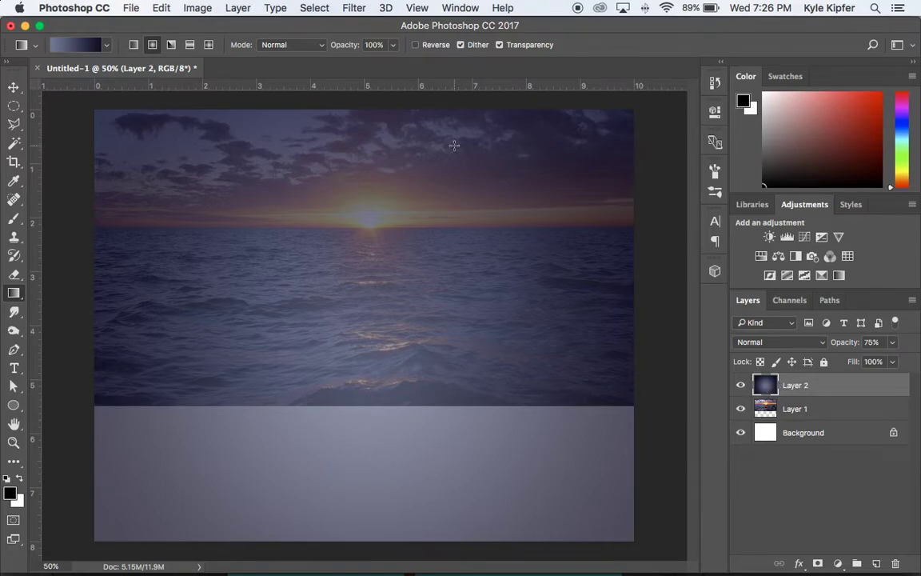
Add a mask to the gradient layer and make a rectangular selection over the whole sunset photo area.
click(818, 563)
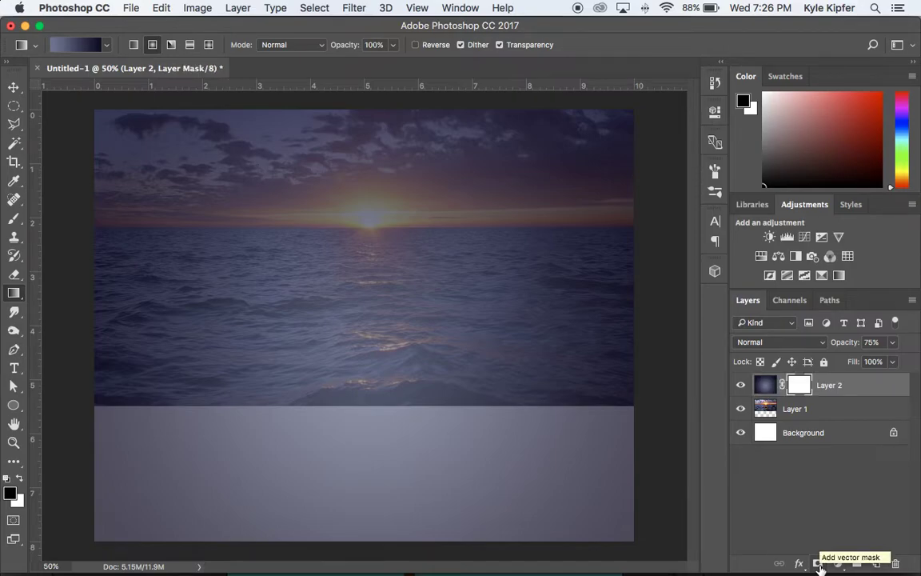
click(13, 107)
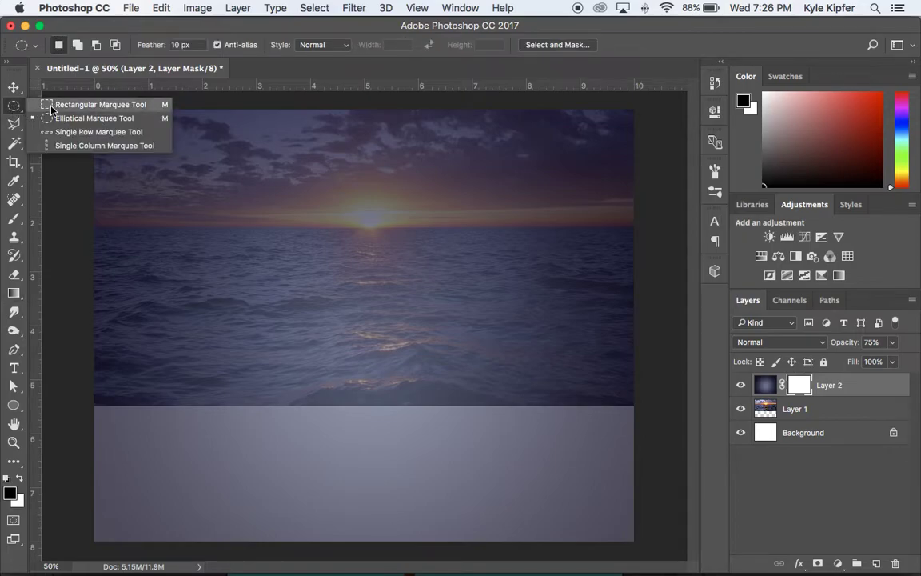
click(51, 108)
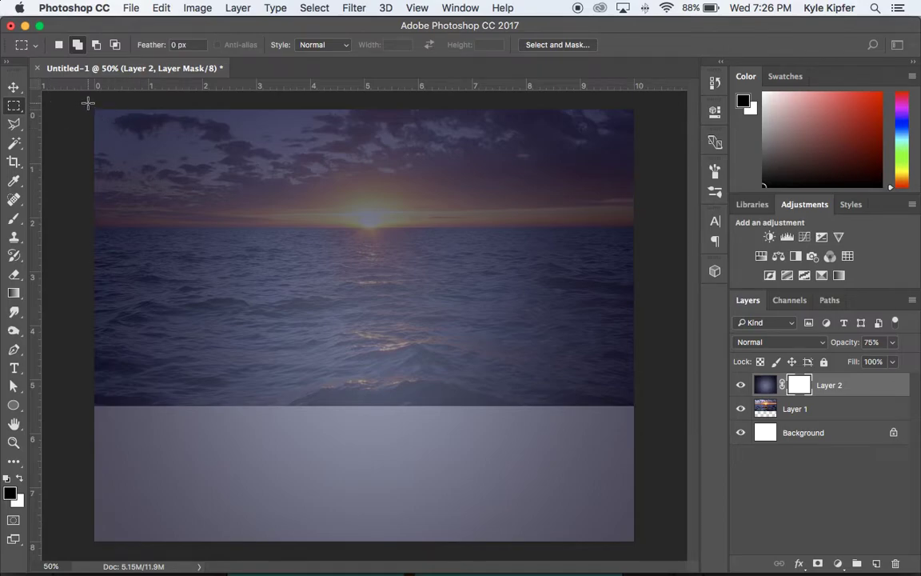
drag(93, 109, 644, 404)
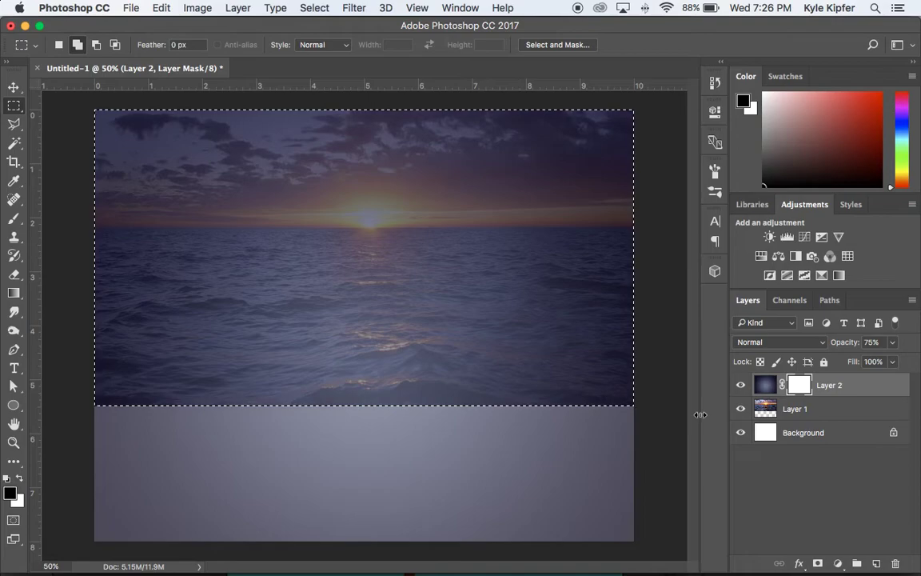
Fill the selected area of the gradient layer's mask with black using the Paint Bucket, and deselect.
click(12, 294)
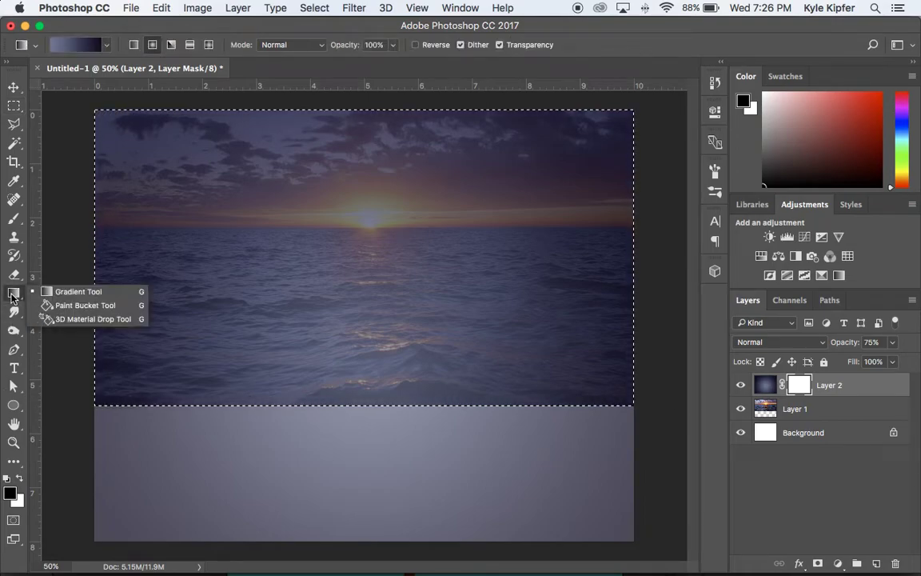
click(76, 305)
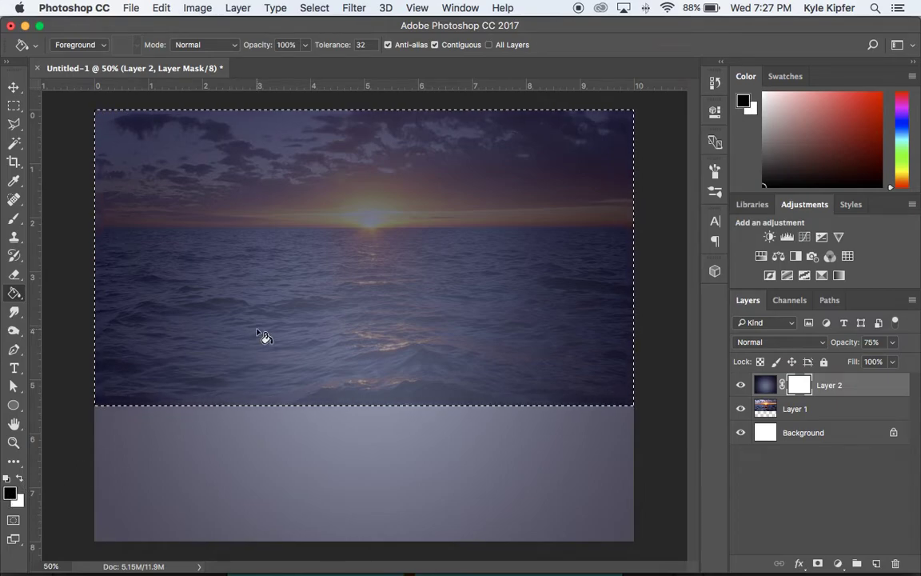
click(352, 245)
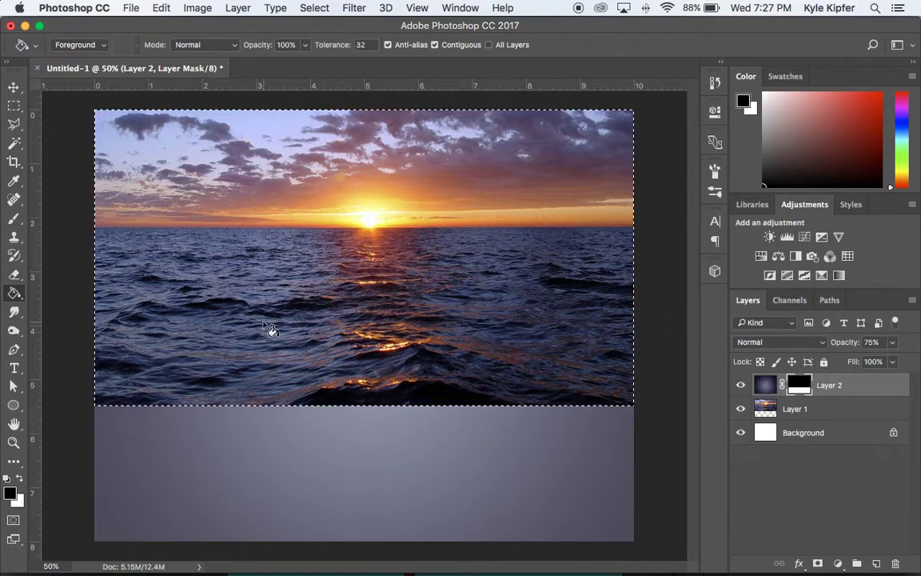
key(super+d)
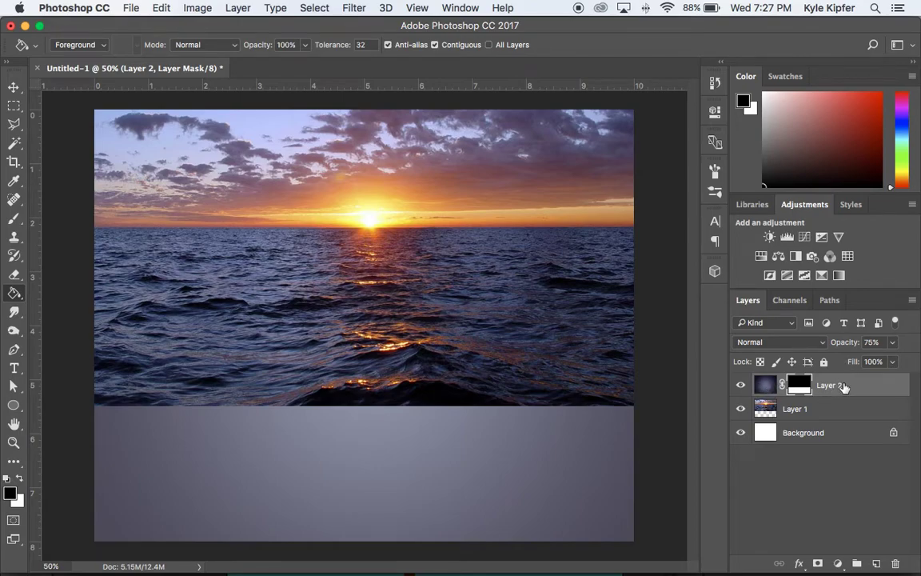
Set the masked gradient layer's opacity to 100% and switch back to the Gradient tool.
click(892, 342)
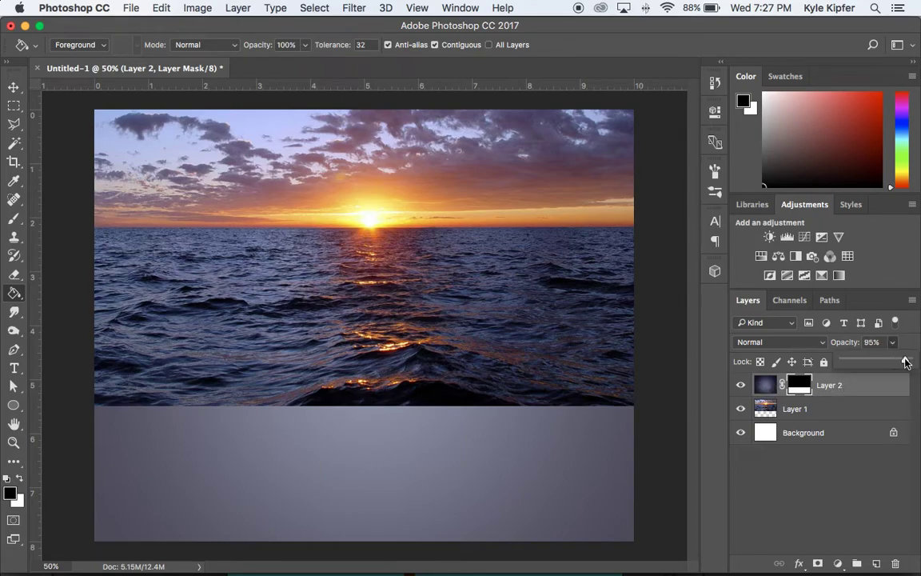
drag(904, 360, 920, 361)
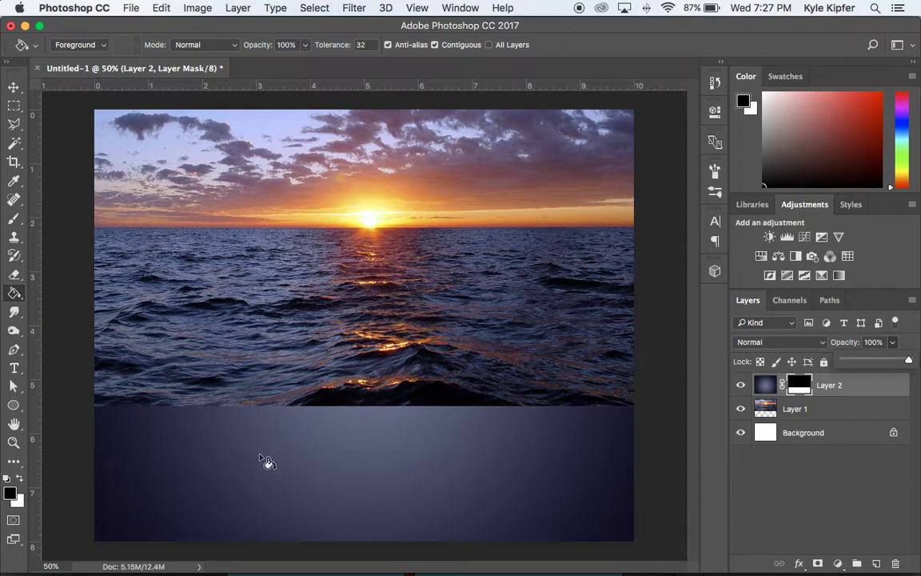
click(14, 293)
click(61, 292)
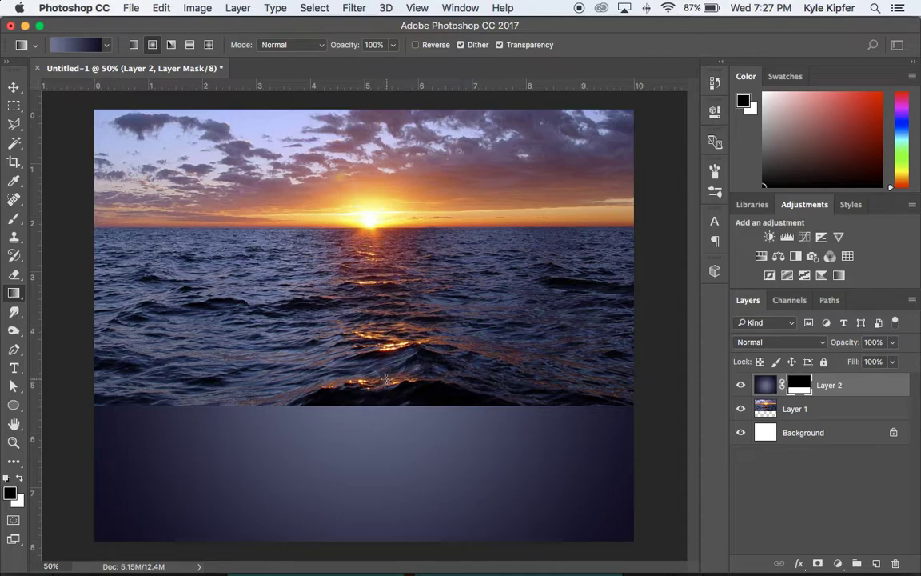
Redraw the radial gradient on Layer 2's image instead of its mask, from centre just above the photo's lower edge toward the lower-left canvas corner.
drag(349, 330, 280, 478)
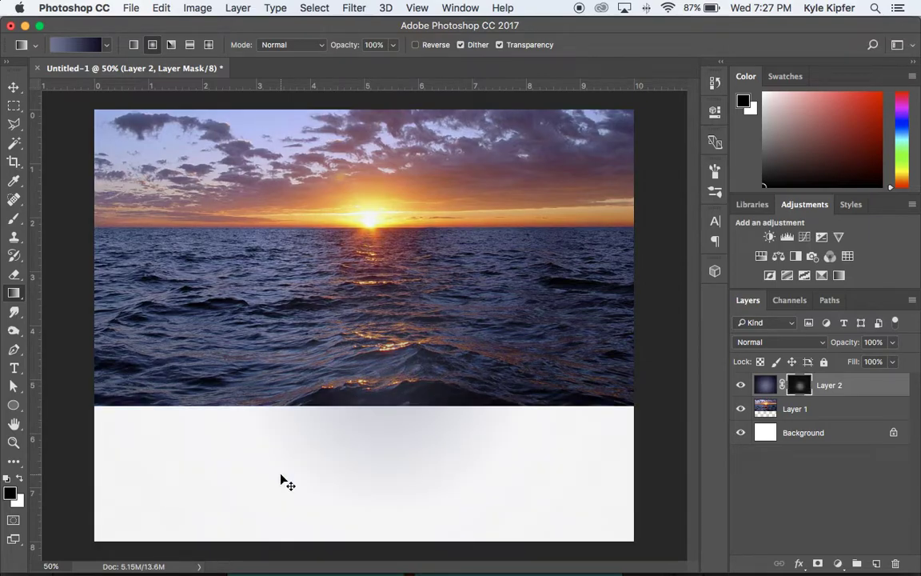
key(ctrl+z)
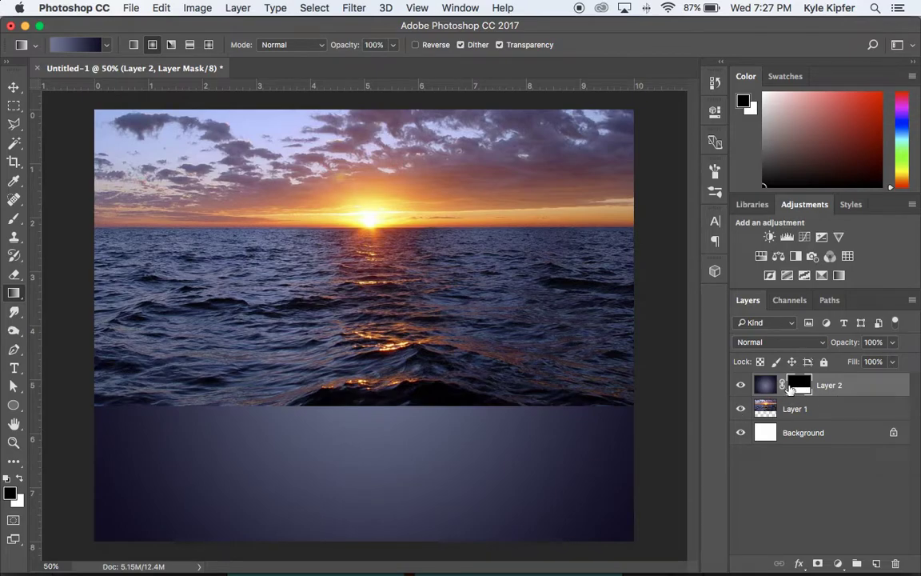
click(765, 386)
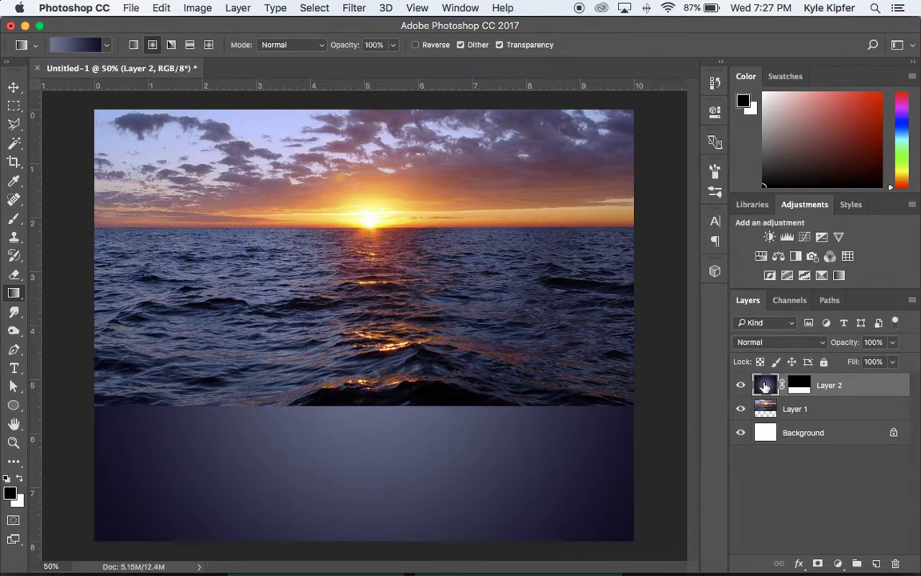
drag(370, 370, 286, 450)
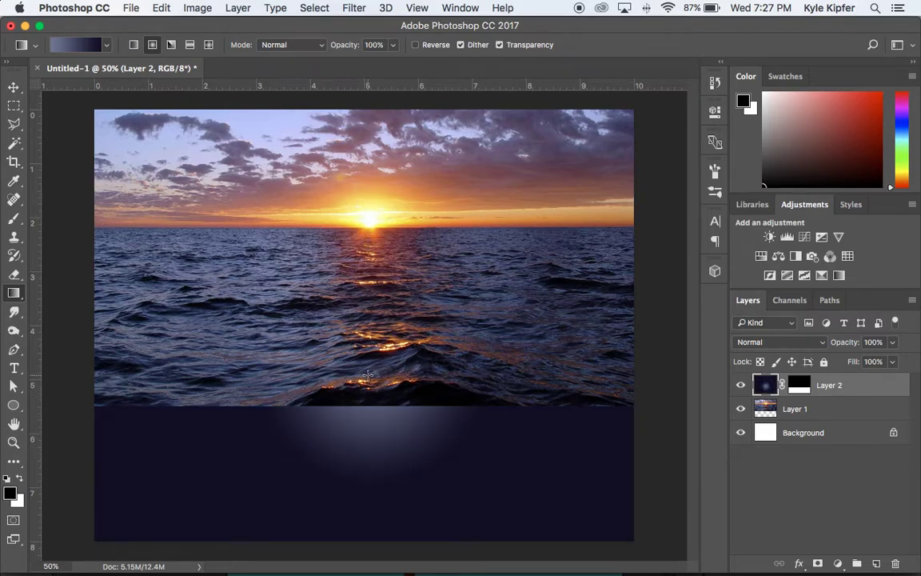
drag(368, 385, 225, 483)
drag(366, 382, 165, 493)
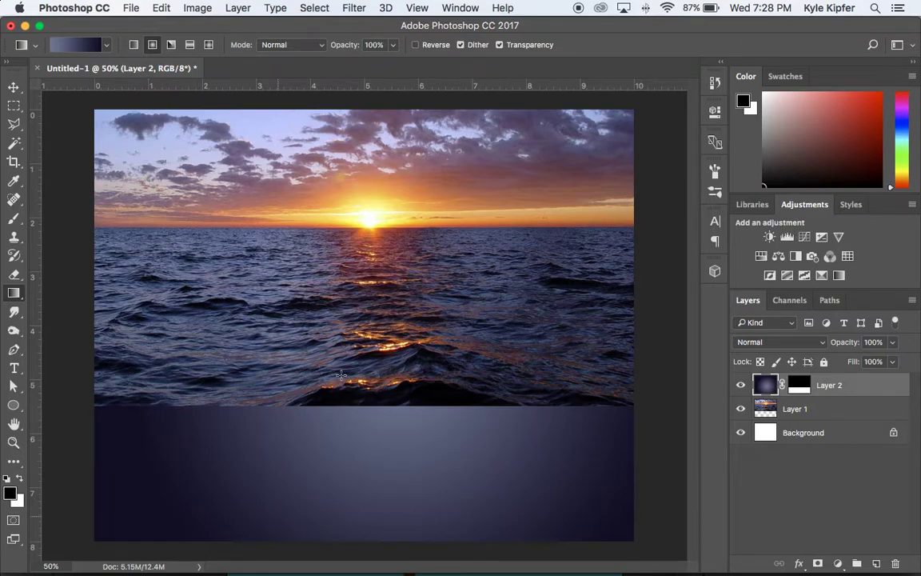
drag(365, 382, 130, 497)
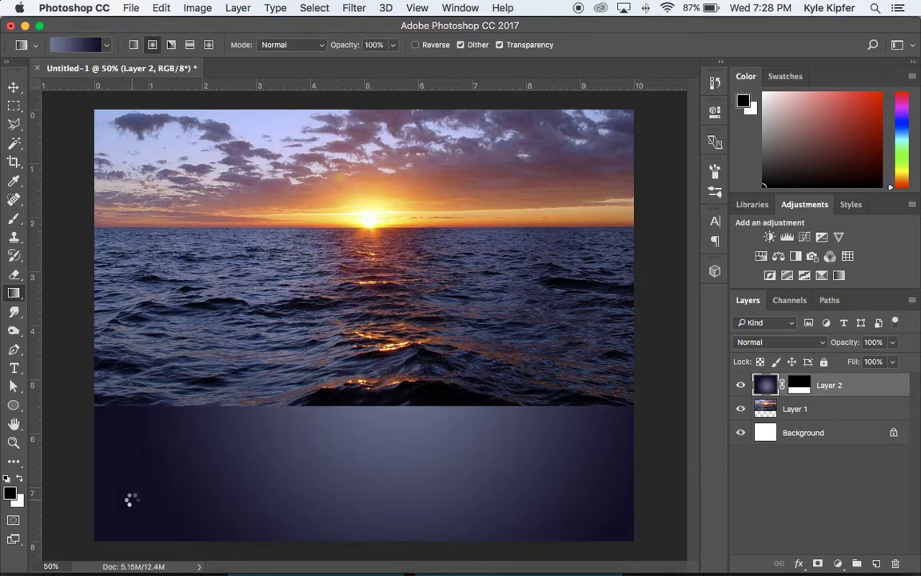
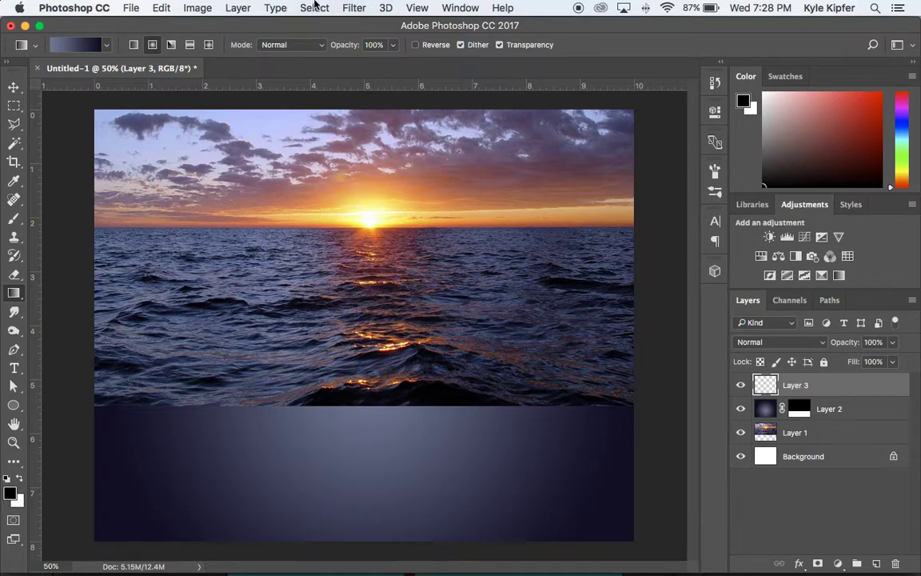
Fill Layer 3 with the Render Clouds filter and copy Layer 2's mask onto it.
click(349, 6)
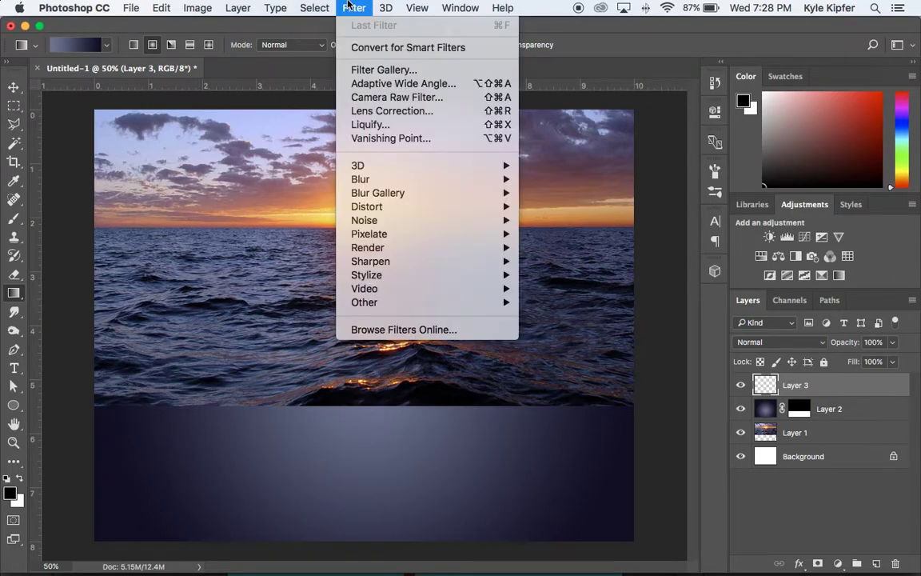
mouse_move(411, 225)
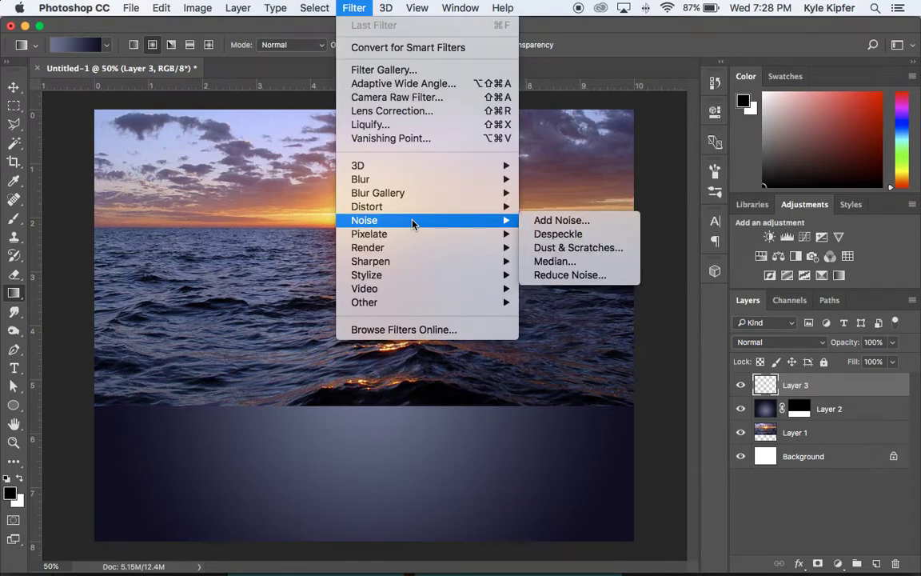
mouse_move(414, 245)
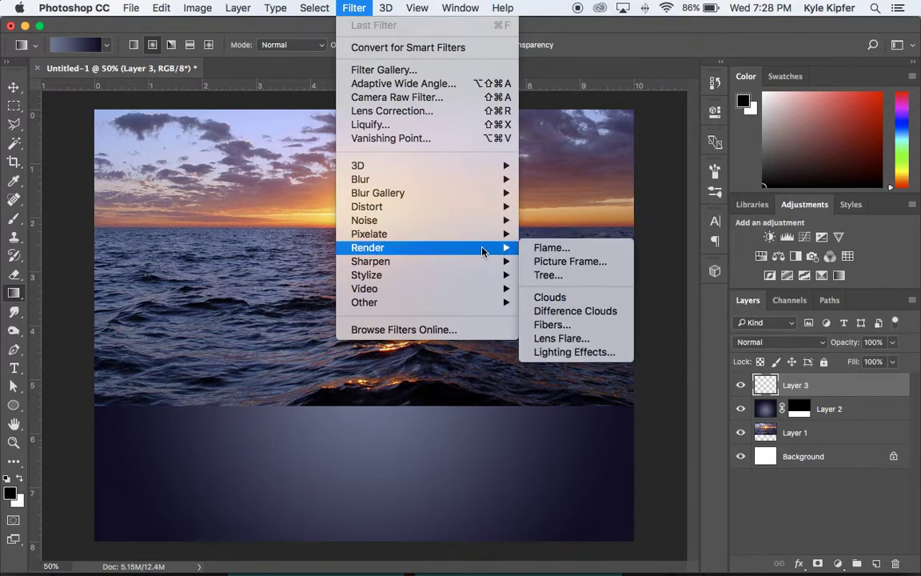
click(570, 298)
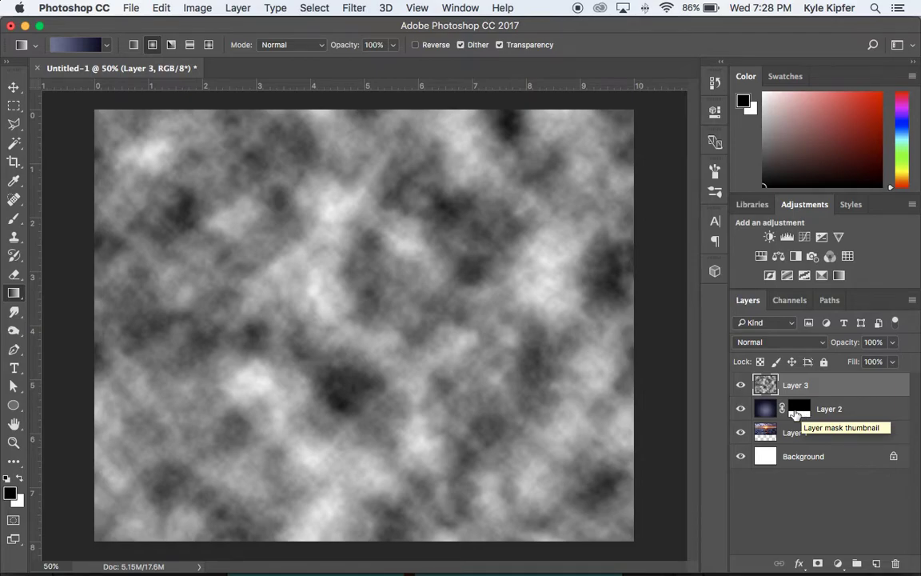
drag(795, 413, 808, 388)
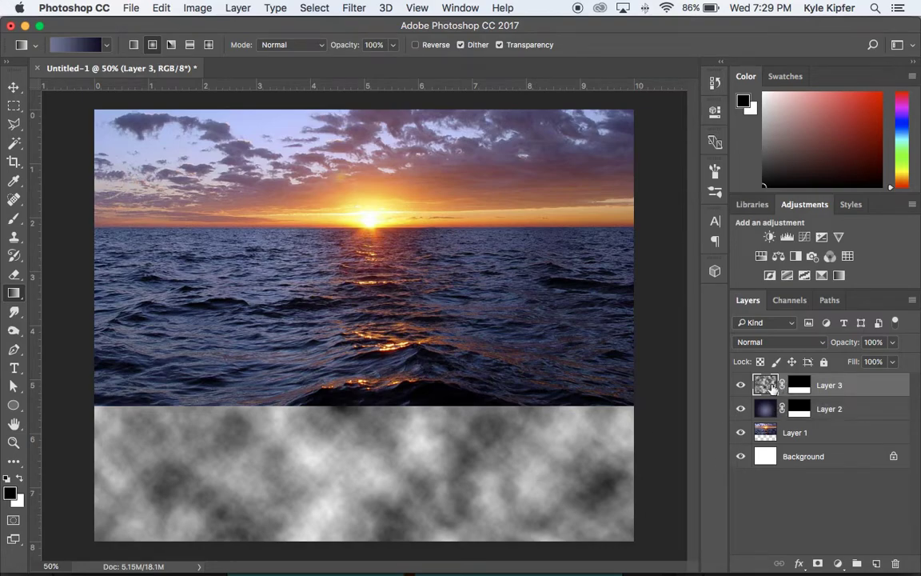
Set the clouds layer's blend mode to Soft Light and its opacity to 40%.
click(822, 344)
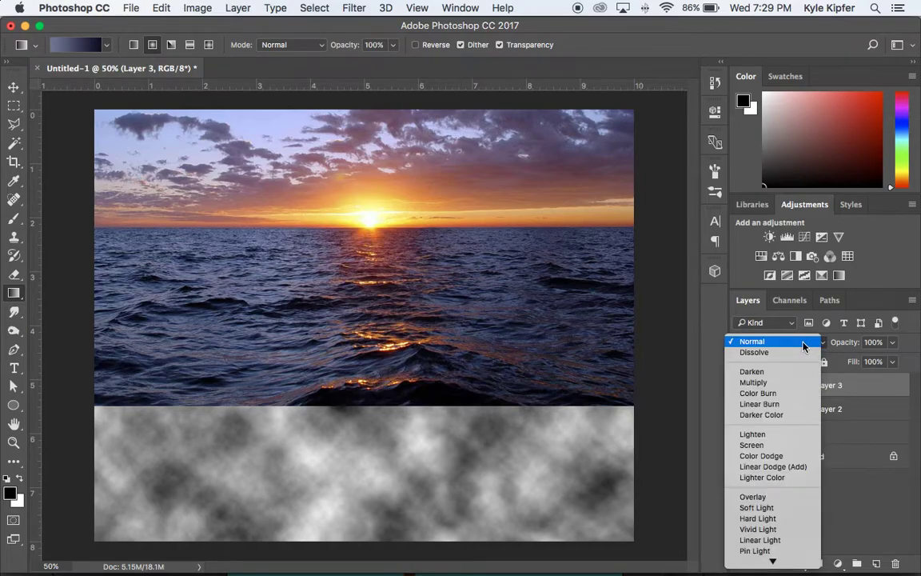
click(765, 509)
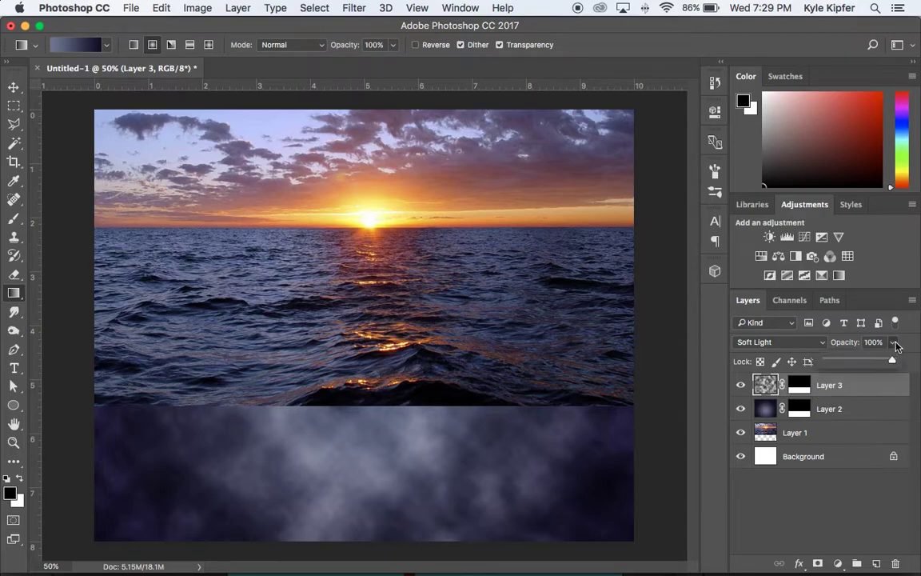
click(892, 361)
drag(893, 362, 858, 364)
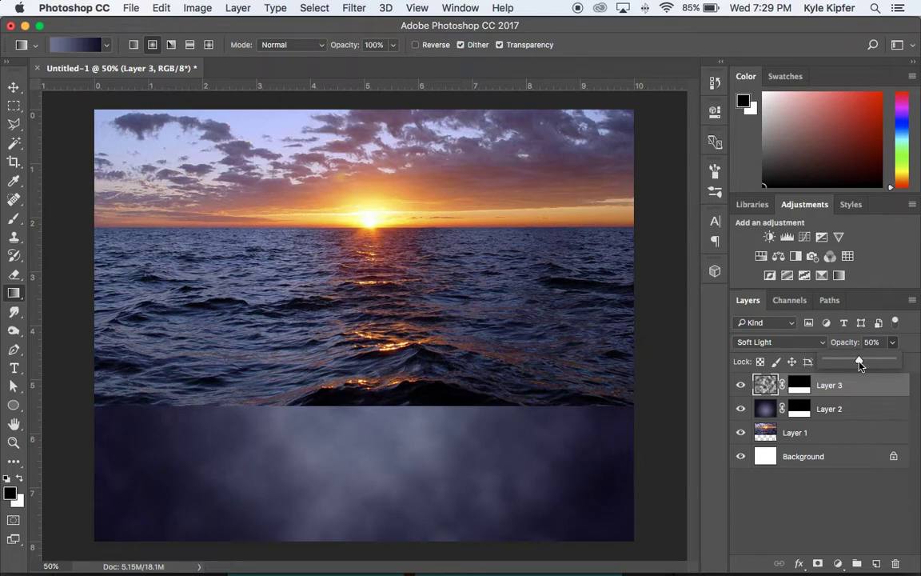
drag(860, 365, 855, 364)
click(877, 388)
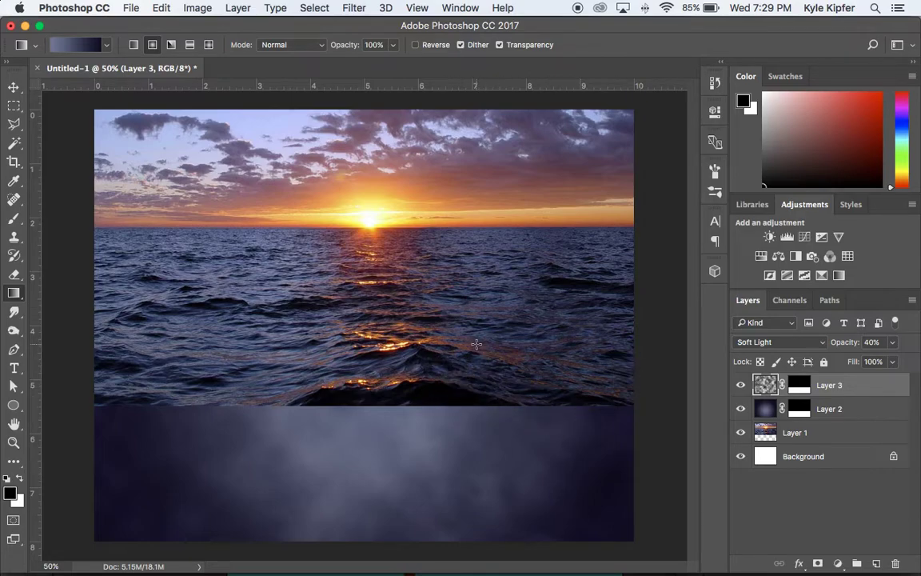
Copy the 1920 × 1200 Statue of Liberty image from its Google search page in Chrome and return to Photoshop.
key(super+Tab)
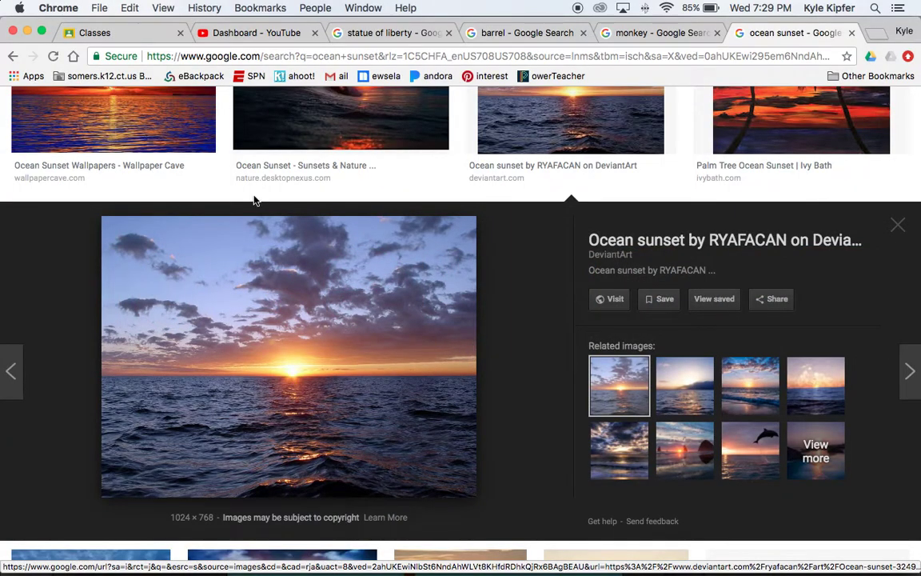
click(394, 32)
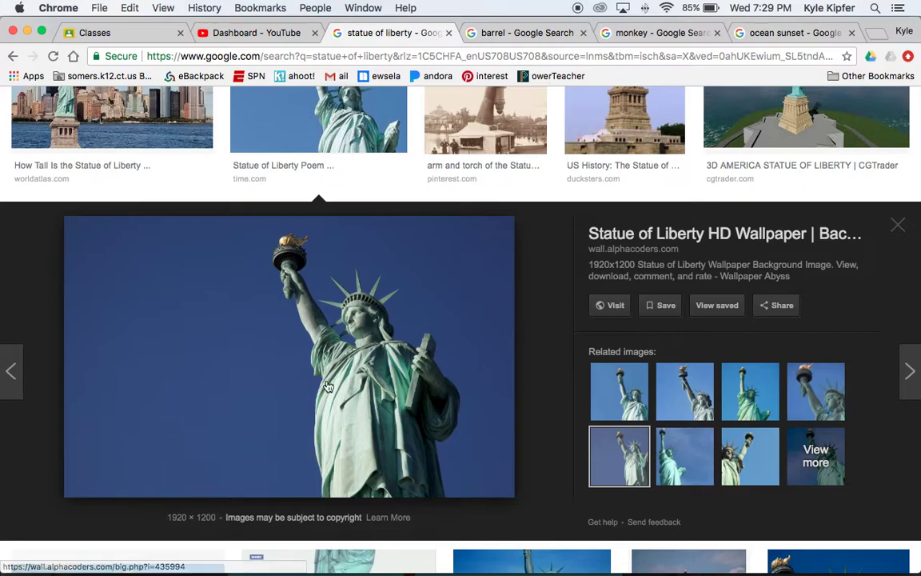
right_click(280, 369)
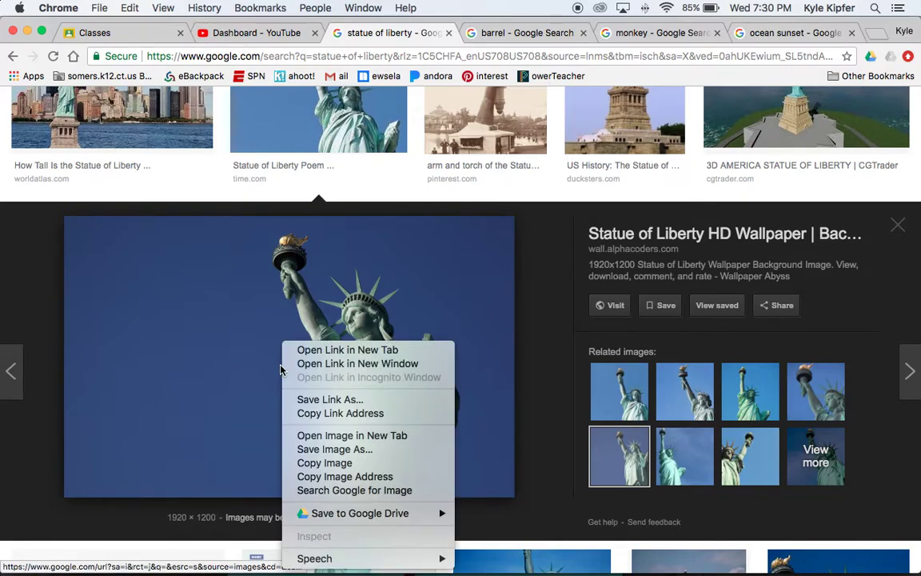
click(348, 462)
key(super+Tab)
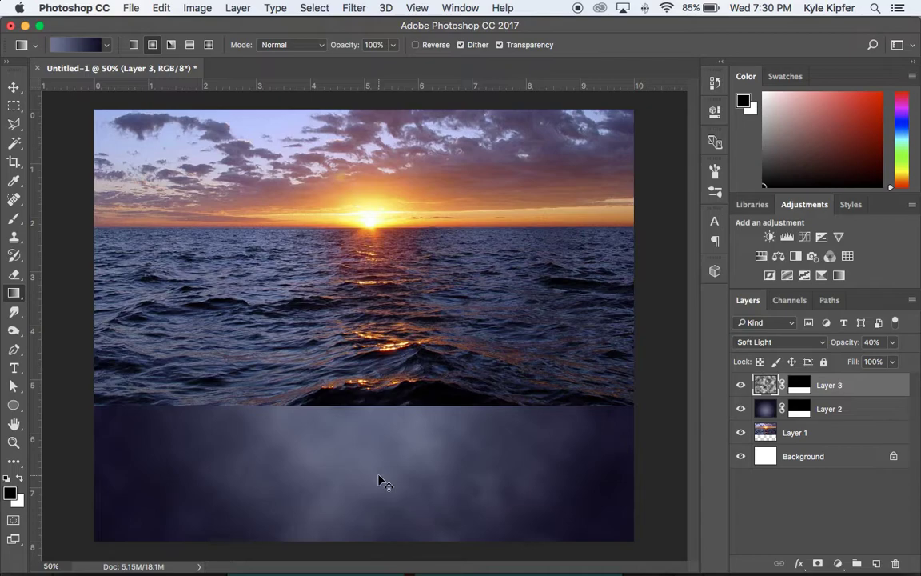
Try pasting the statue photo directly into the sunset composite, and undo the paste.
key(super+v)
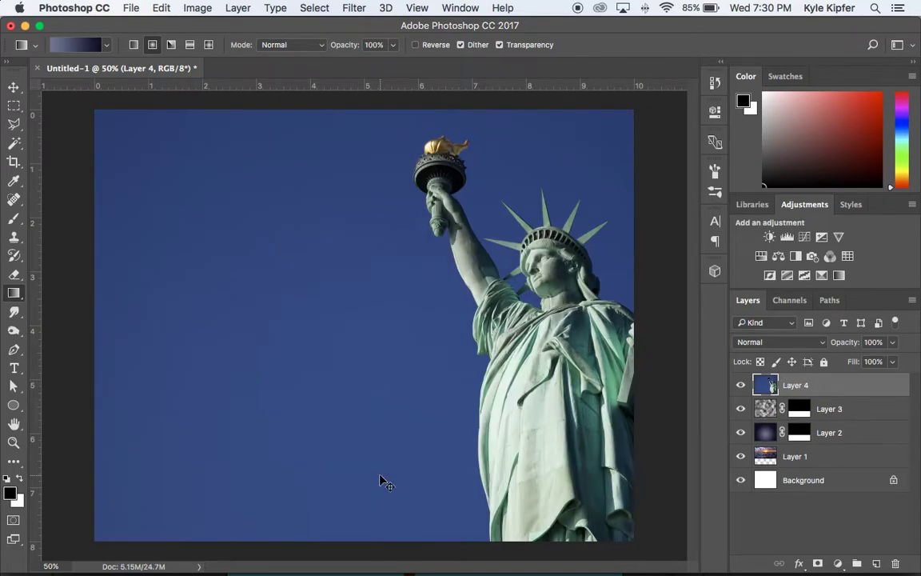
key(super+z)
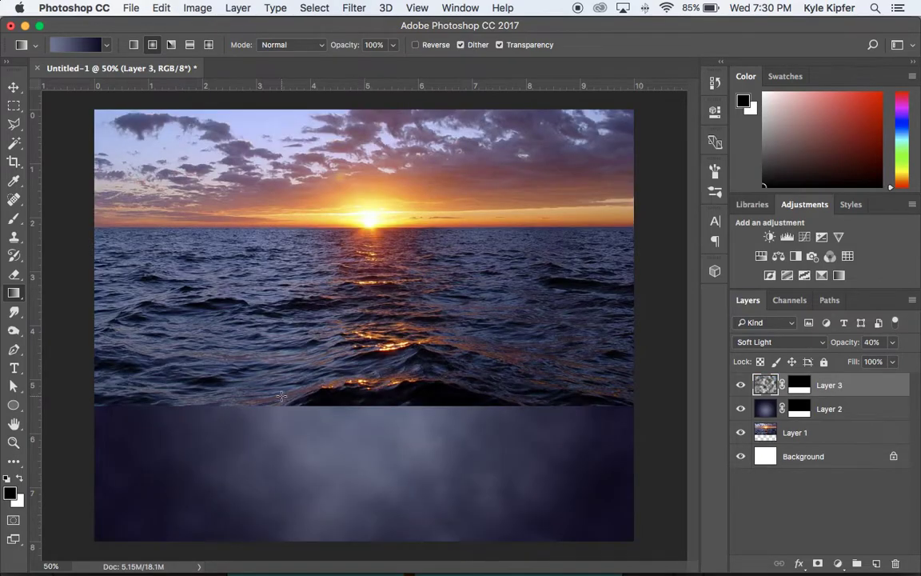
Create a new 1920 × 1200 pixel document at 72 ppi from the Clipboard preset and paste the statue photo into it.
click(128, 8)
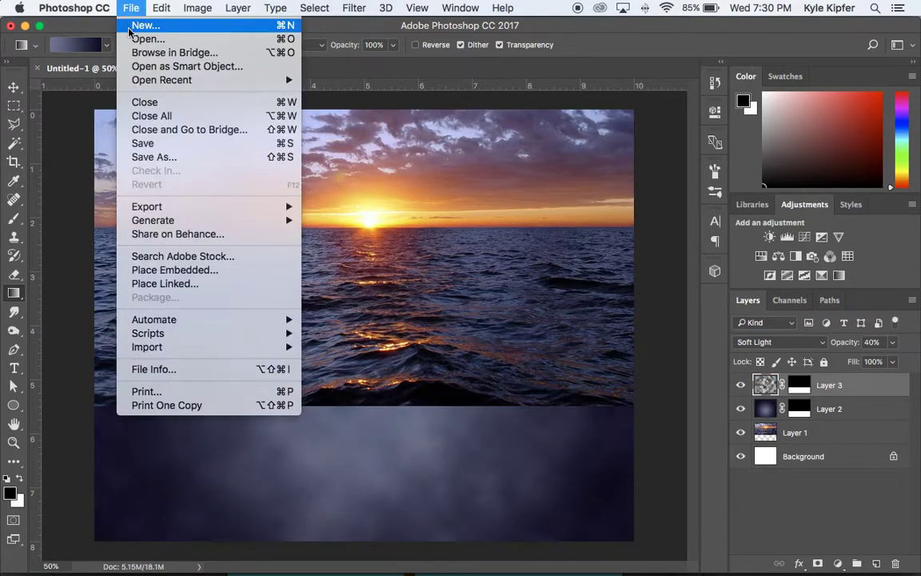
click(540, 147)
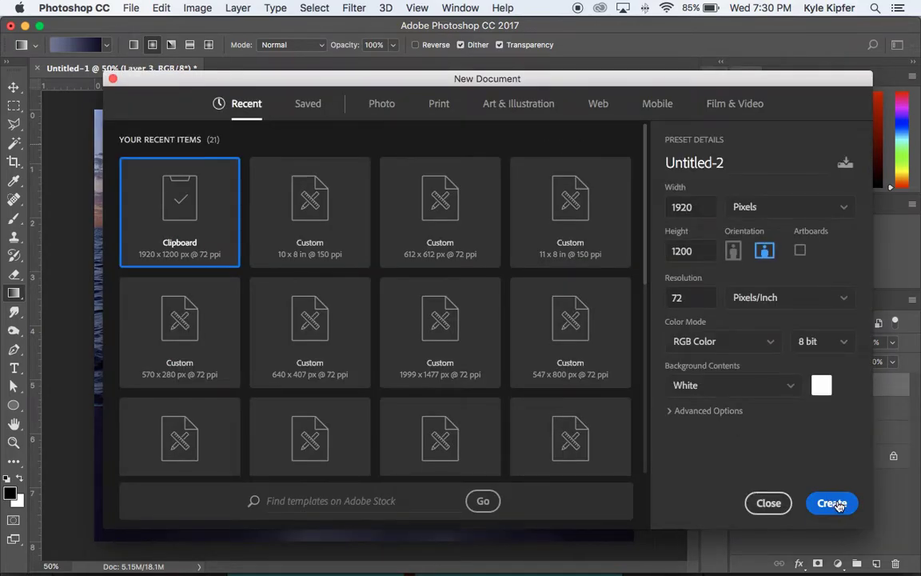
click(832, 503)
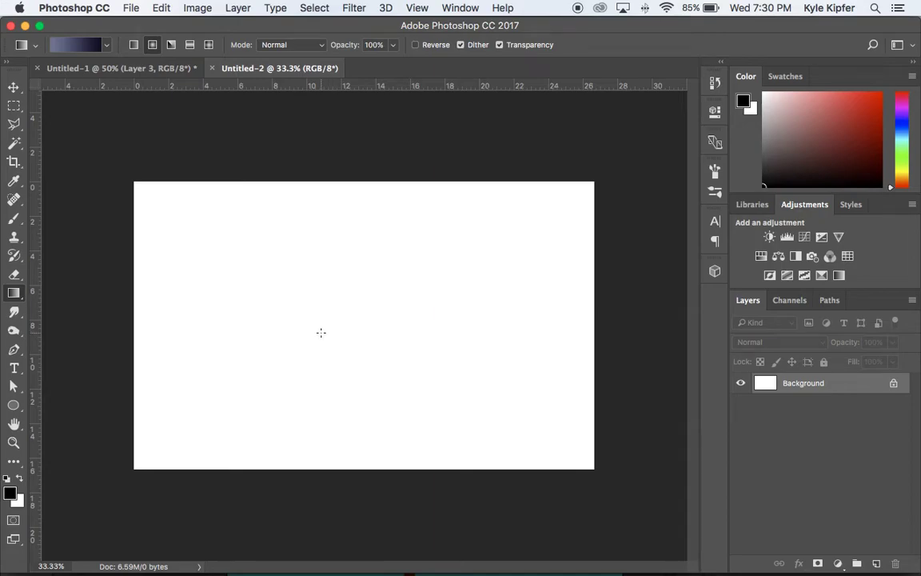
drag(232, 248, 230, 242)
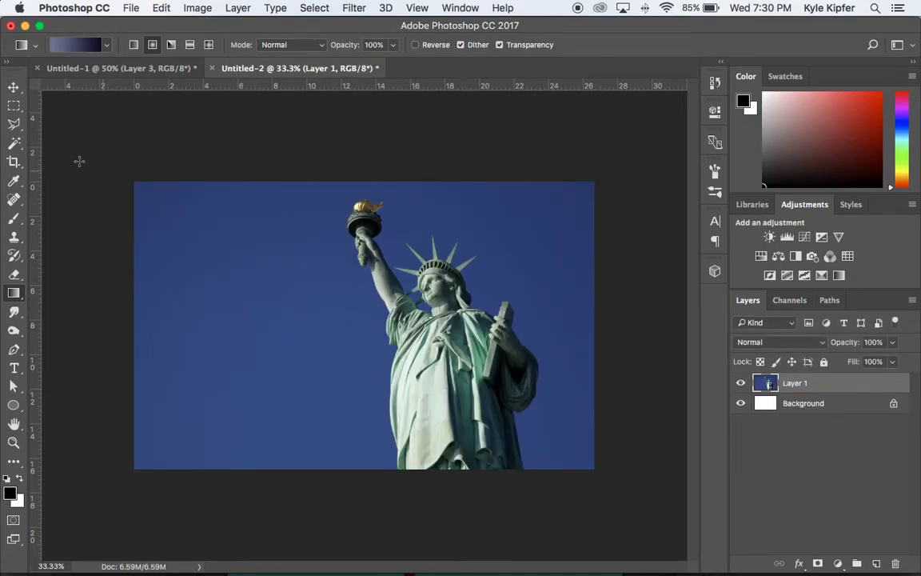
Select all the blue sky around the statue with the Magic Wand, adding to the selection at tolerance 32, and delete it.
click(12, 142)
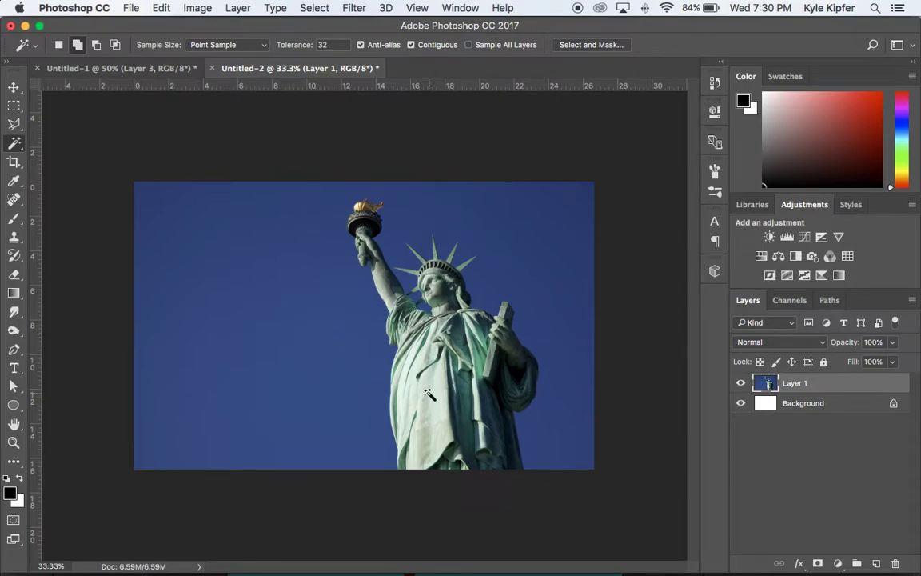
right_click(15, 143)
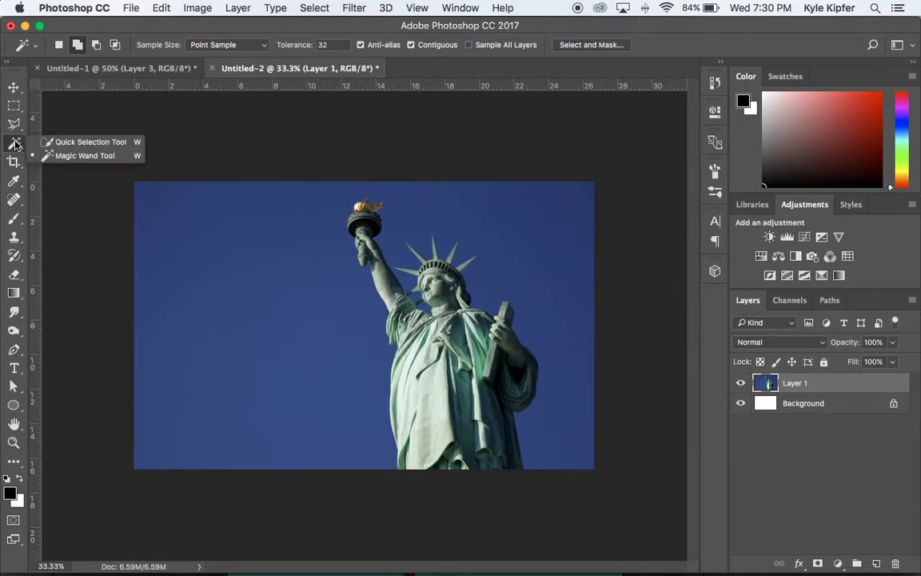
click(61, 140)
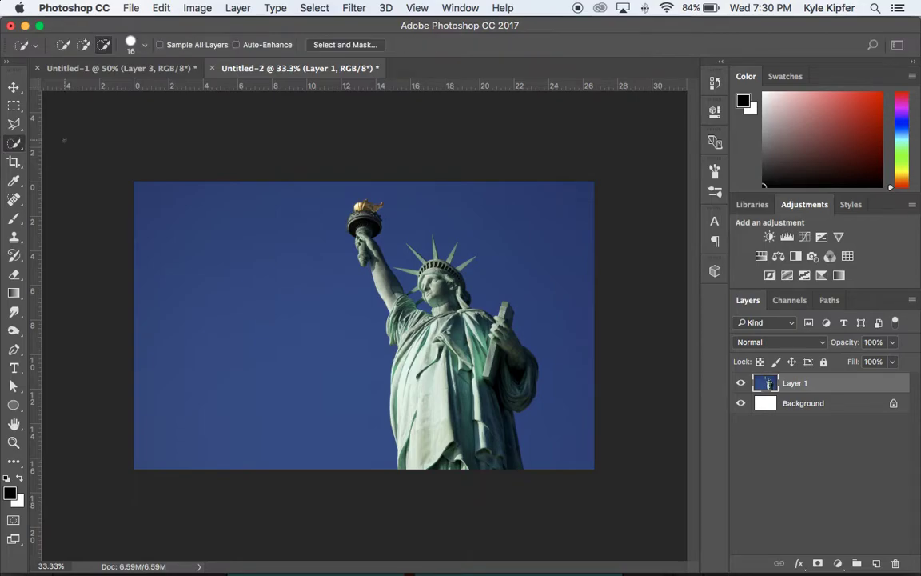
right_click(14, 145)
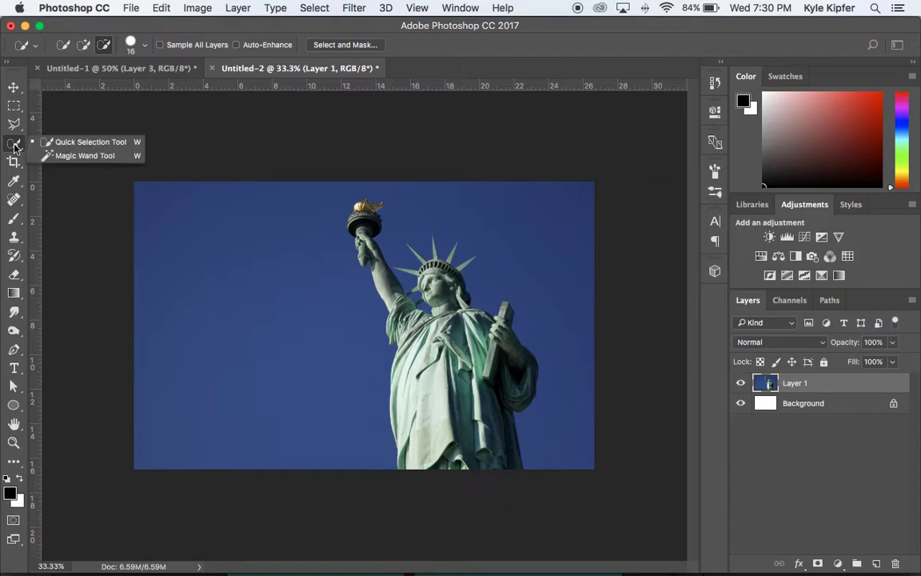
click(60, 154)
click(330, 305)
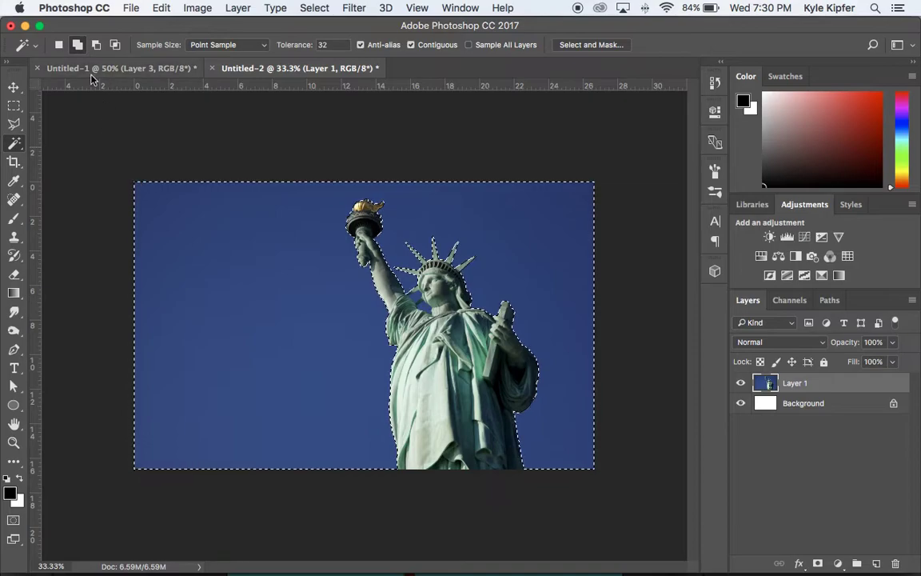
click(77, 45)
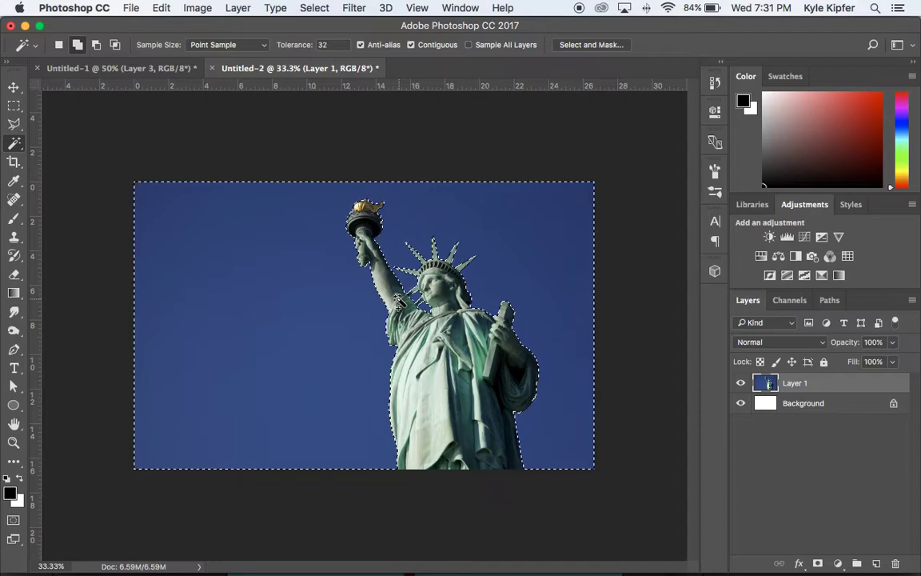
key(Delete)
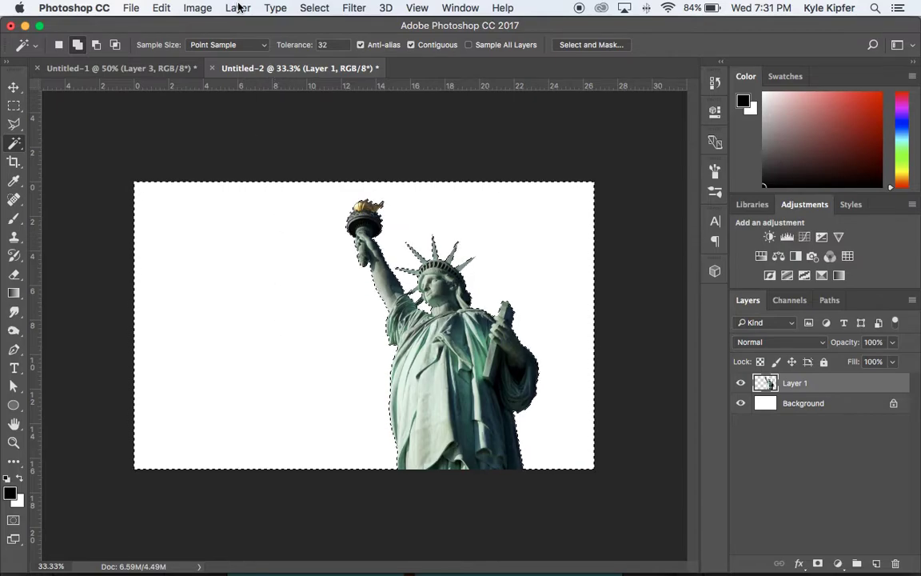
Invert the selection to isolate the statue and transfer it through the clipboard into the Untitled-1 composite.
click(312, 7)
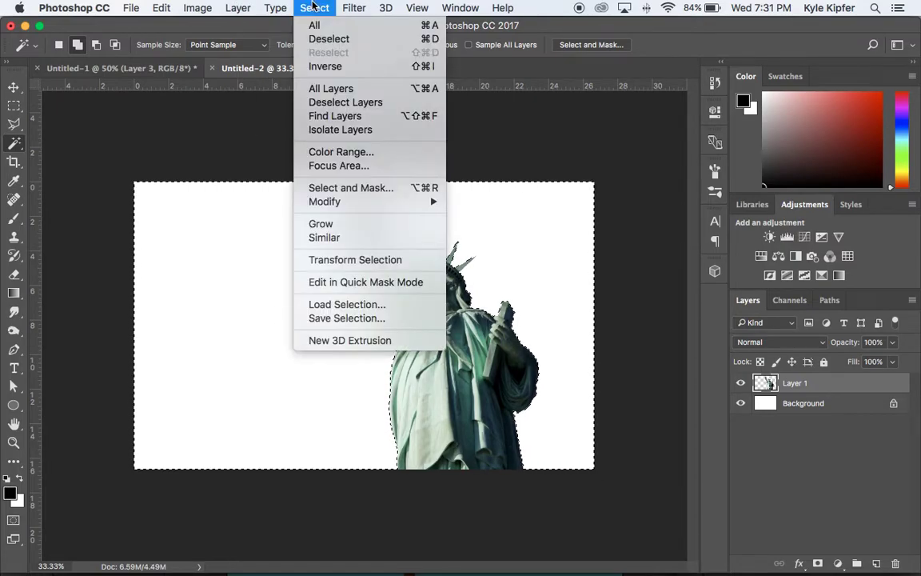
click(325, 68)
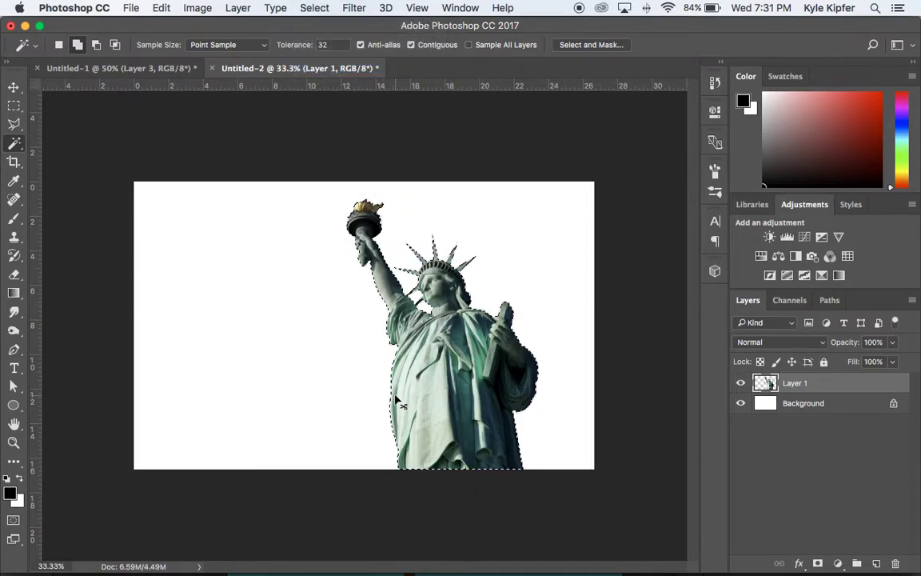
click(132, 71)
key(super+v)
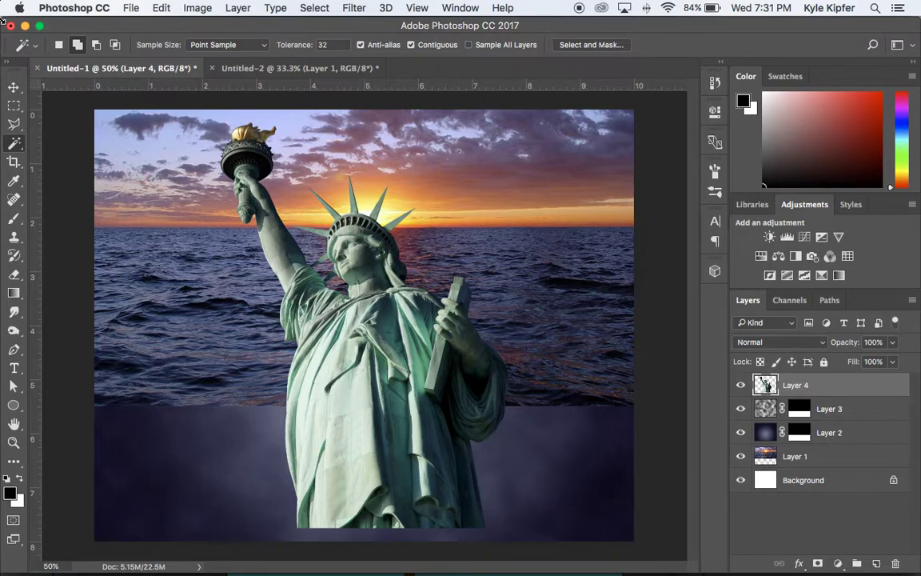
Move the statue to the right side of the canvas with its base on the lower edge, and deselect its layer.
click(13, 86)
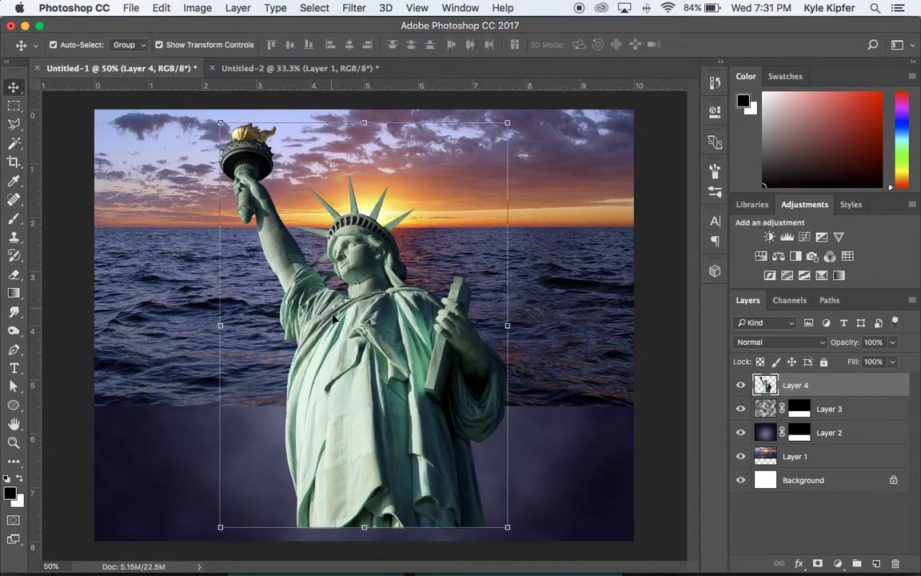
drag(328, 345, 444, 361)
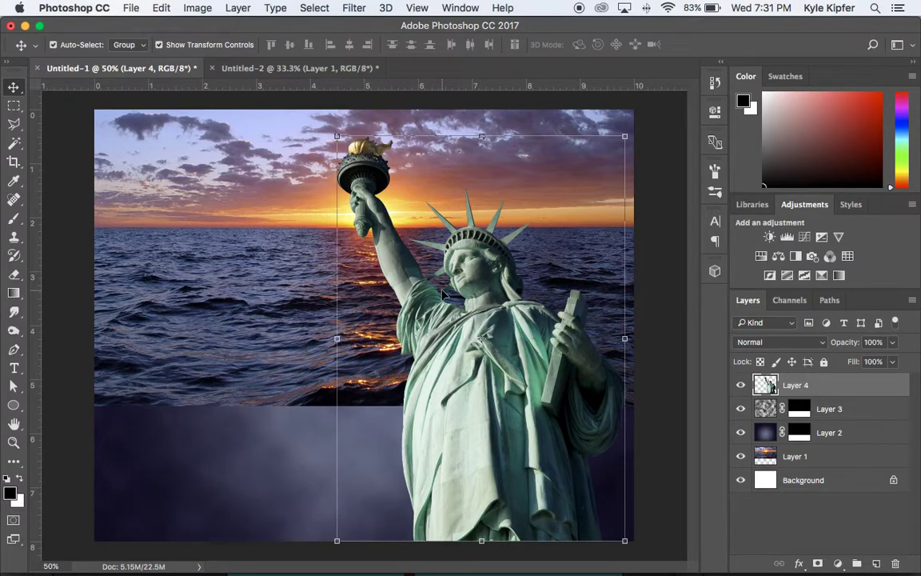
click(669, 371)
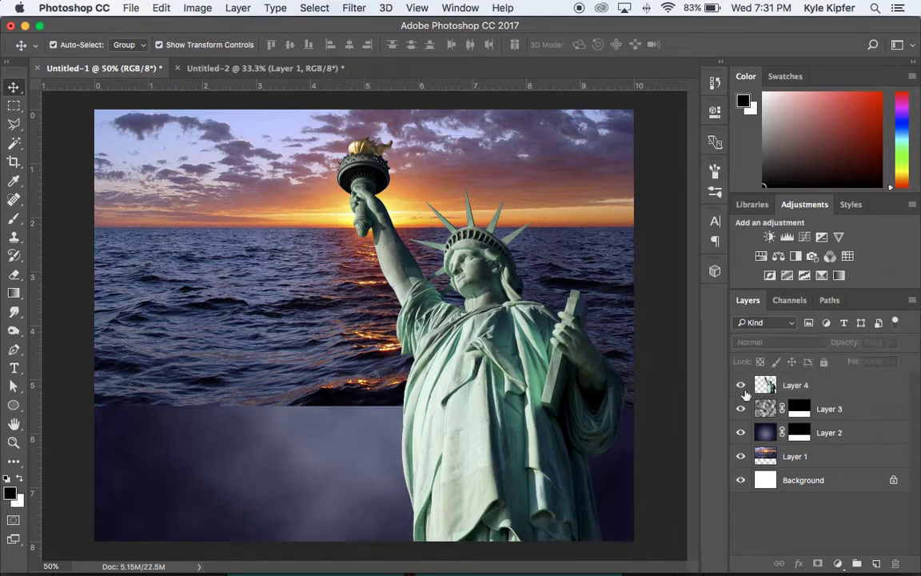
Duplicate the statue layer within Untitled-1, keeping the suggested layer name.
right_click(819, 388)
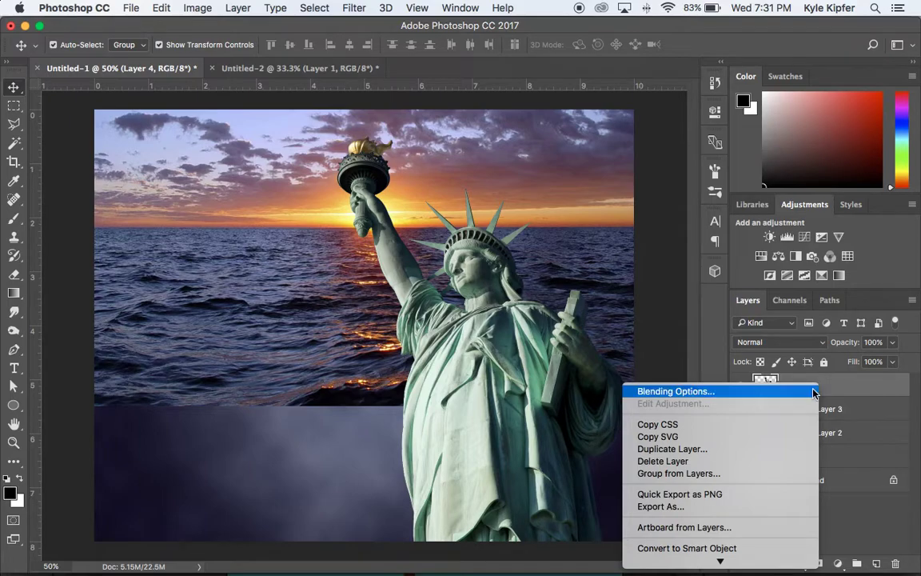
click(721, 453)
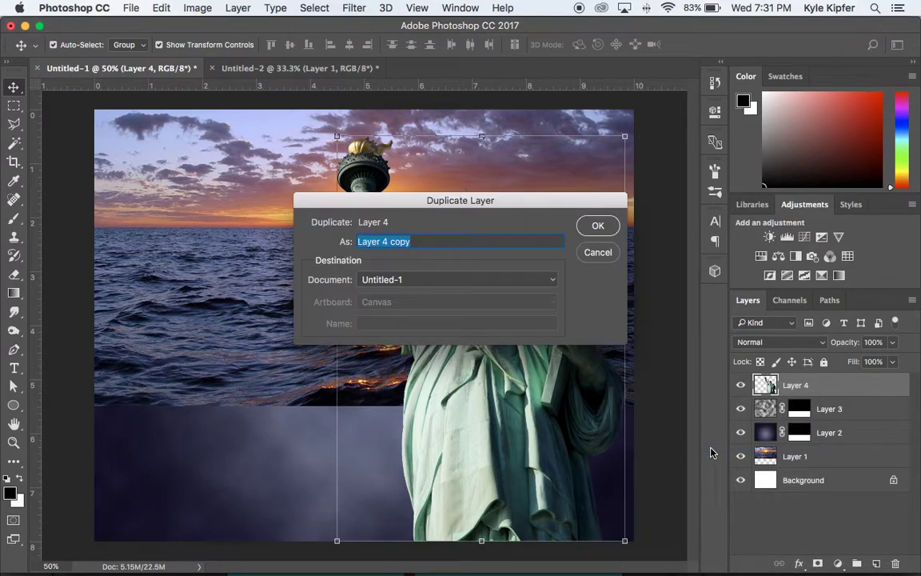
click(598, 225)
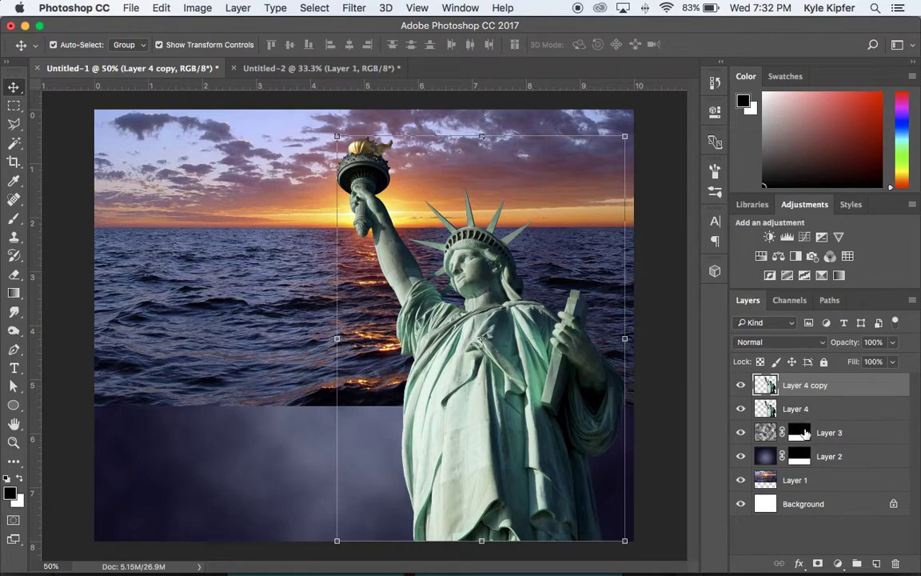
Copy Layer 3's layer mask onto Layer 4 and hide Layer 4 copy.
click(802, 434)
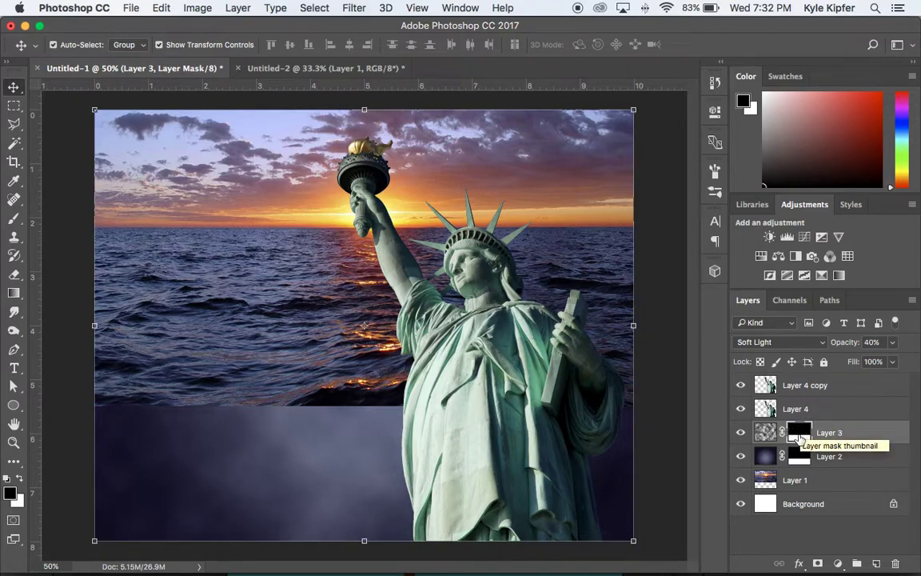
drag(799, 438, 801, 413)
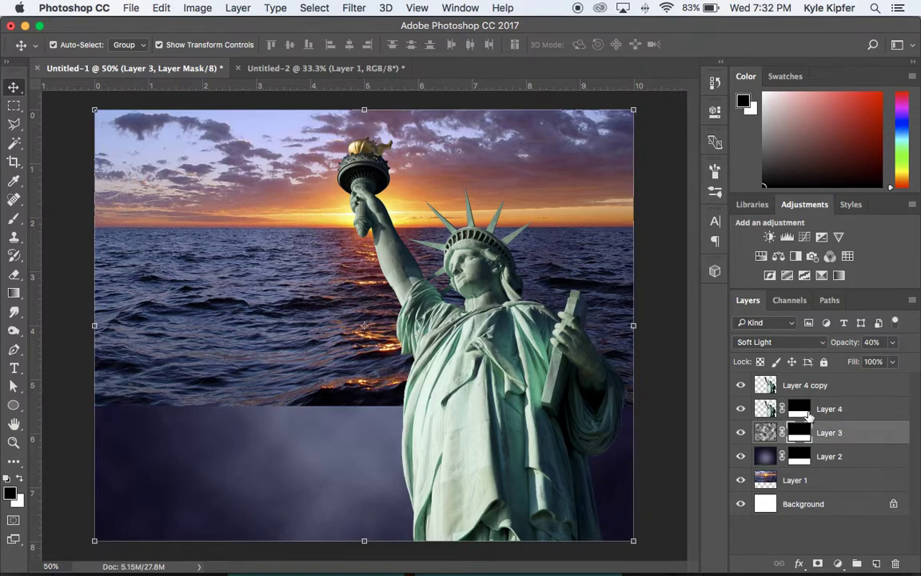
click(741, 386)
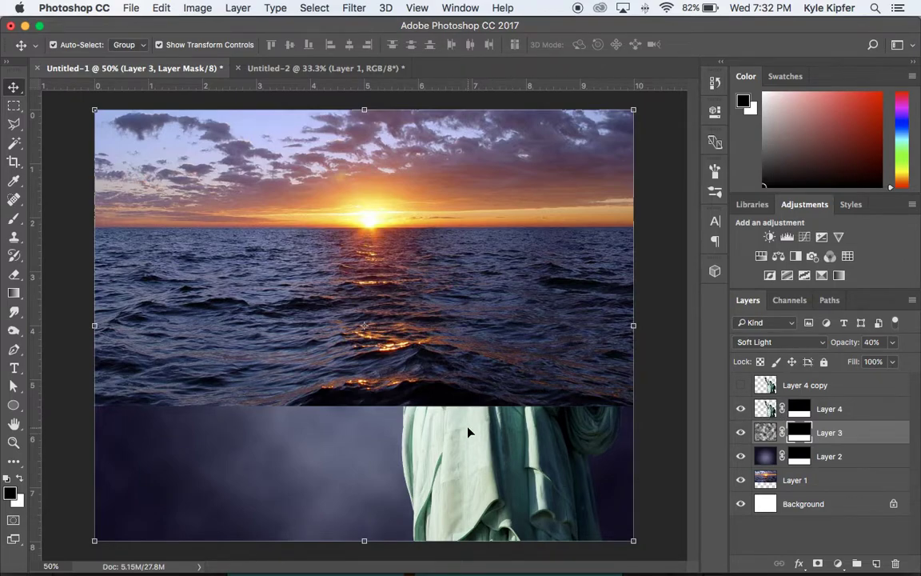
Set Layer 4's blend mode to Soft Light and show Layer 4 copy again.
click(825, 409)
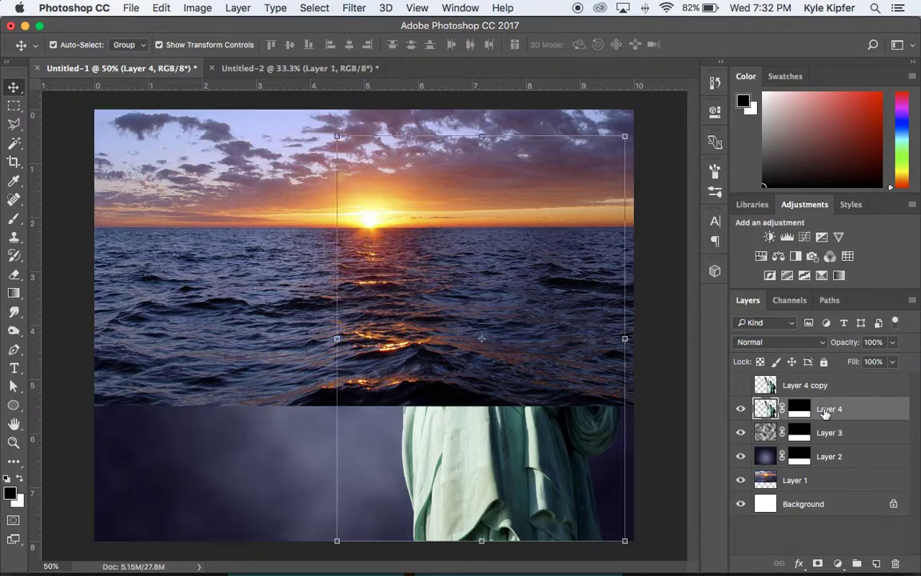
click(824, 345)
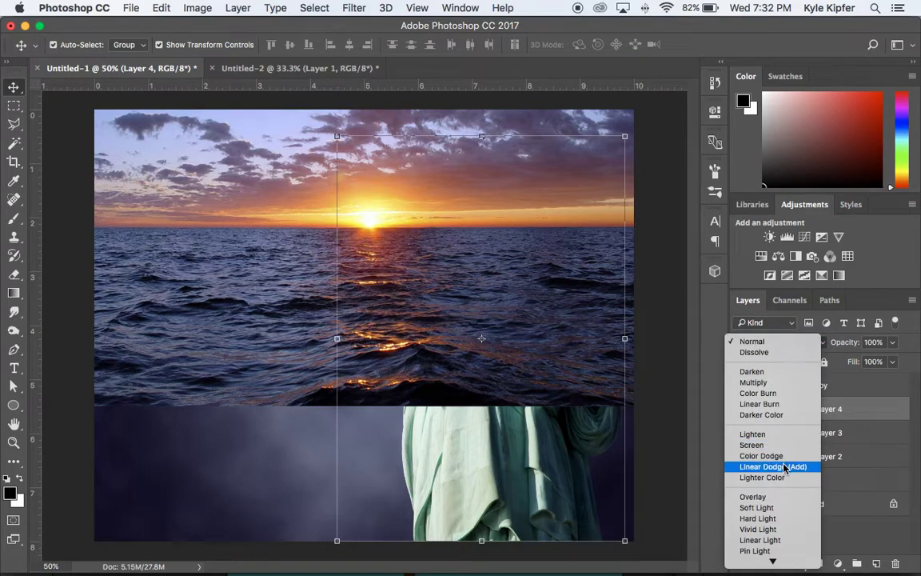
click(773, 507)
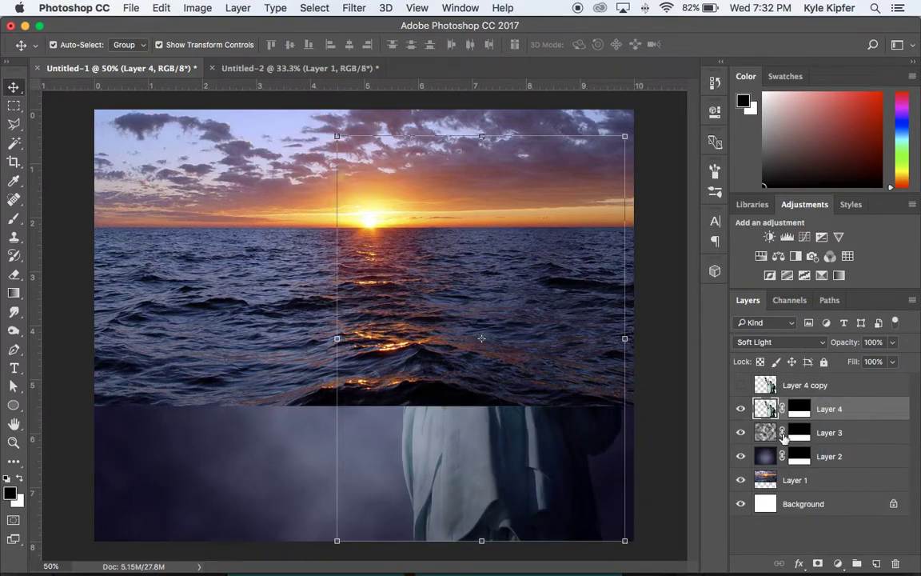
click(741, 386)
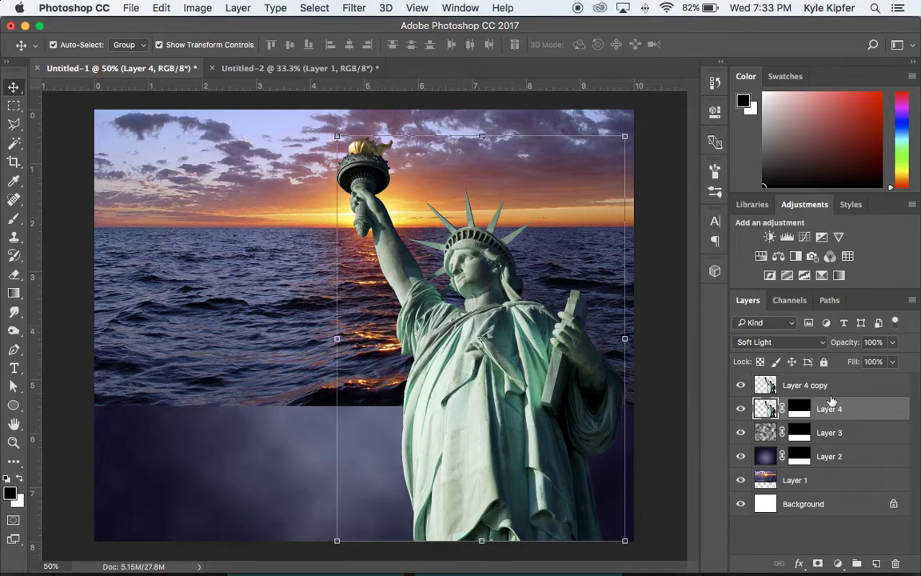
Mask Layer 4 copy, filling the mask black inside a full-width rectangular selection below about the 4.5-inch mark, and deselect.
click(795, 386)
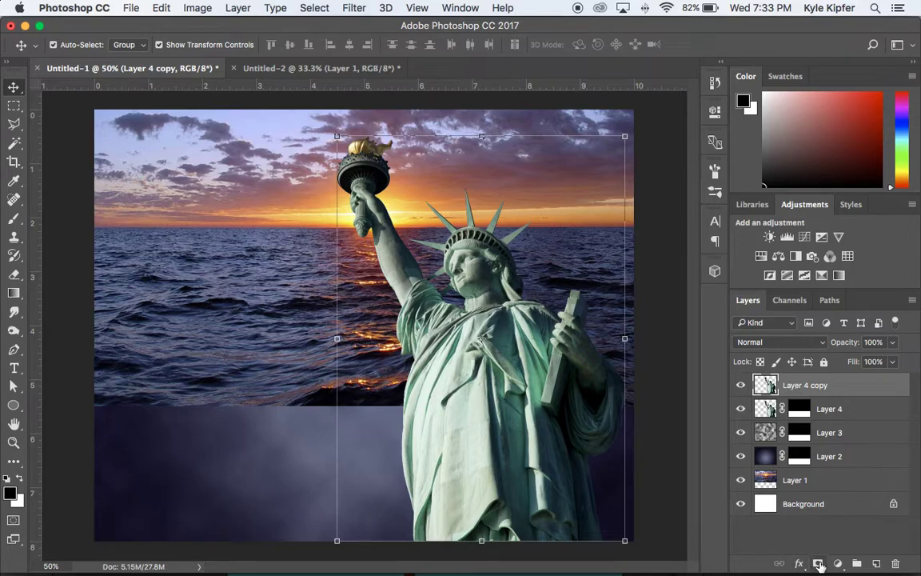
click(817, 565)
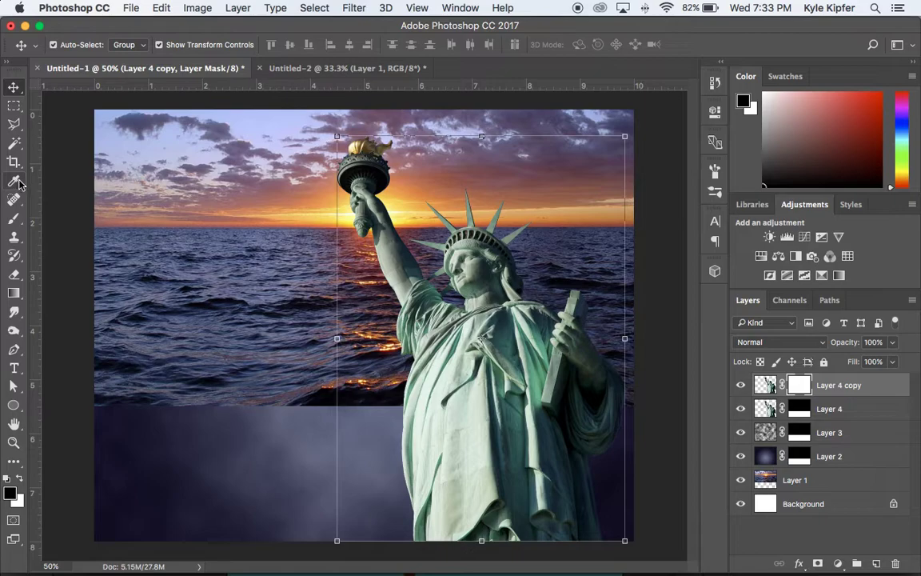
click(12, 107)
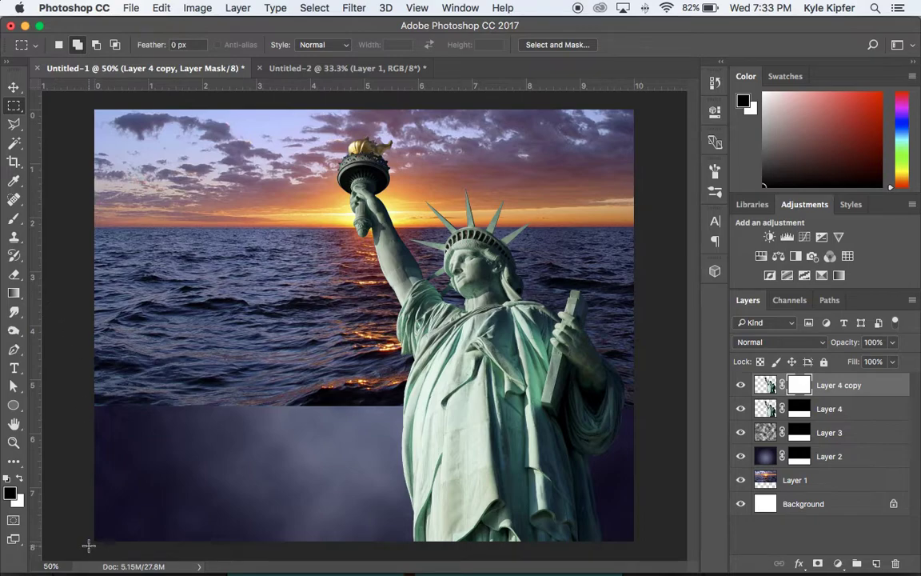
drag(88, 545, 661, 358)
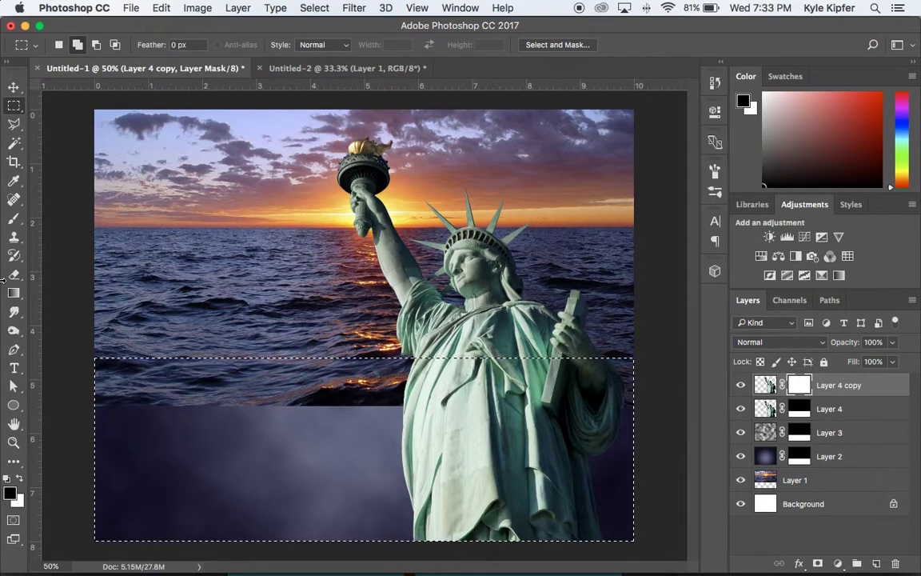
drag(13, 292, 74, 309)
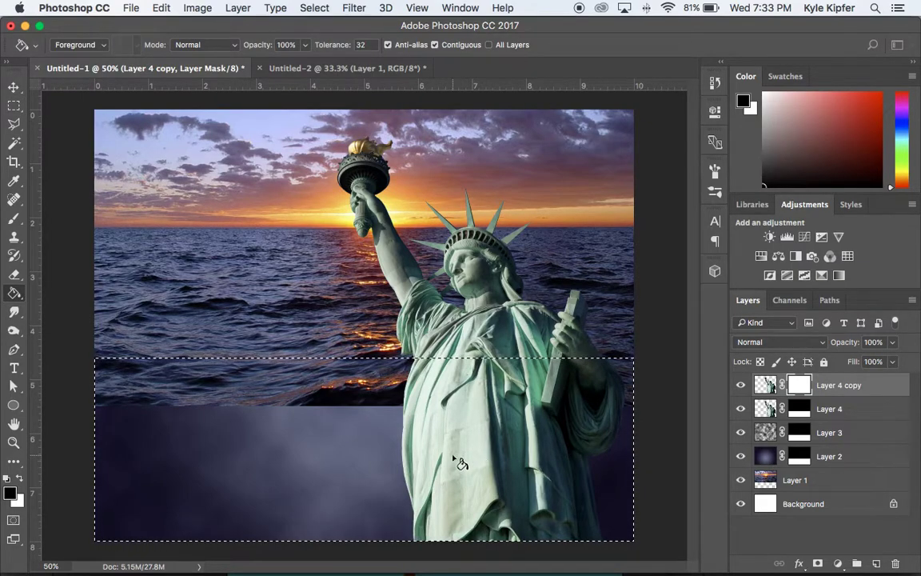
click(289, 454)
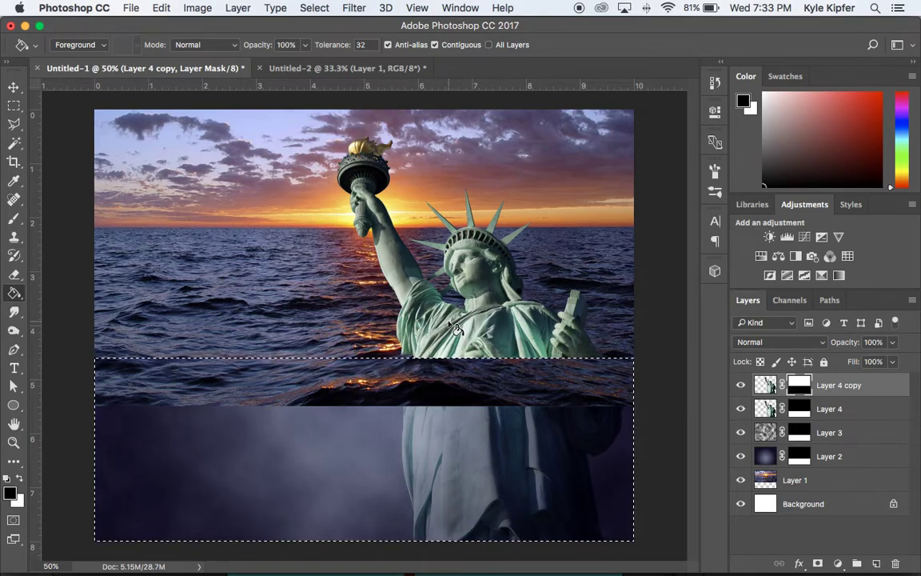
key(super+d)
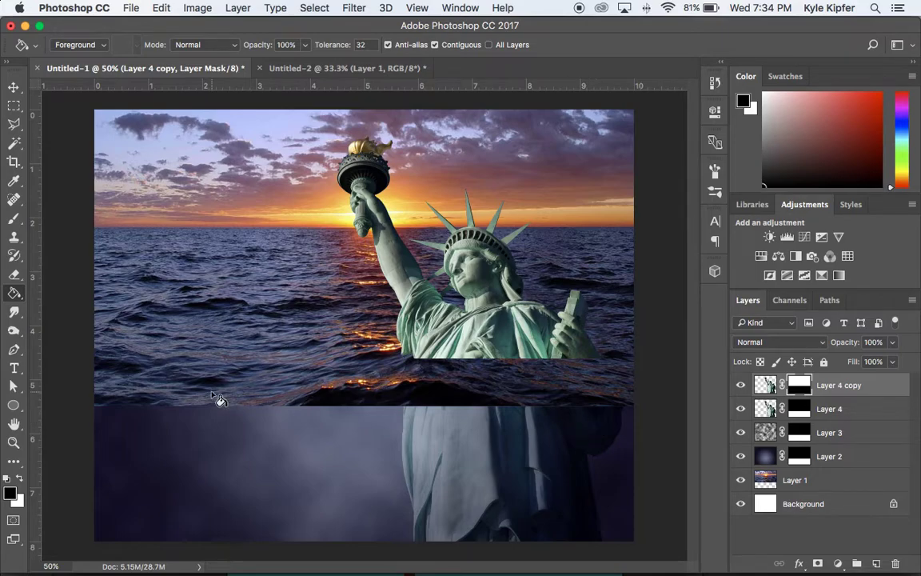
Paint black on Layer 4 copy's mask with a soft 71 px brush to blend the upper statue's cut edge into the waves.
click(14, 219)
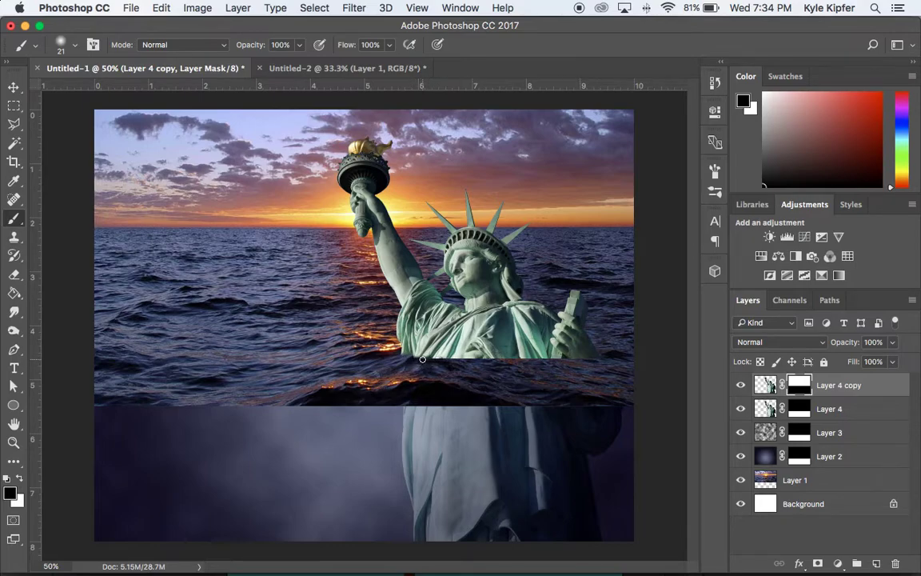
click(77, 47)
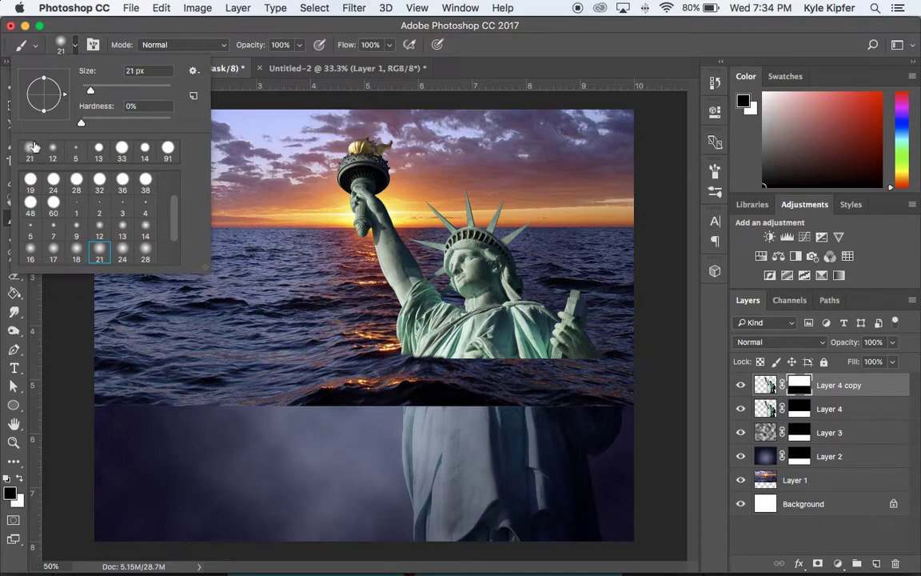
drag(91, 90, 112, 94)
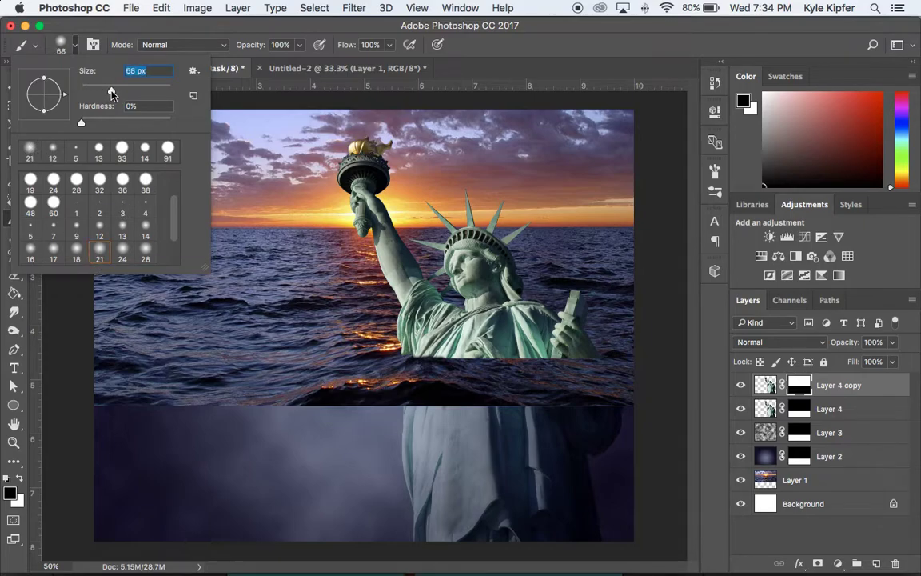
click(412, 367)
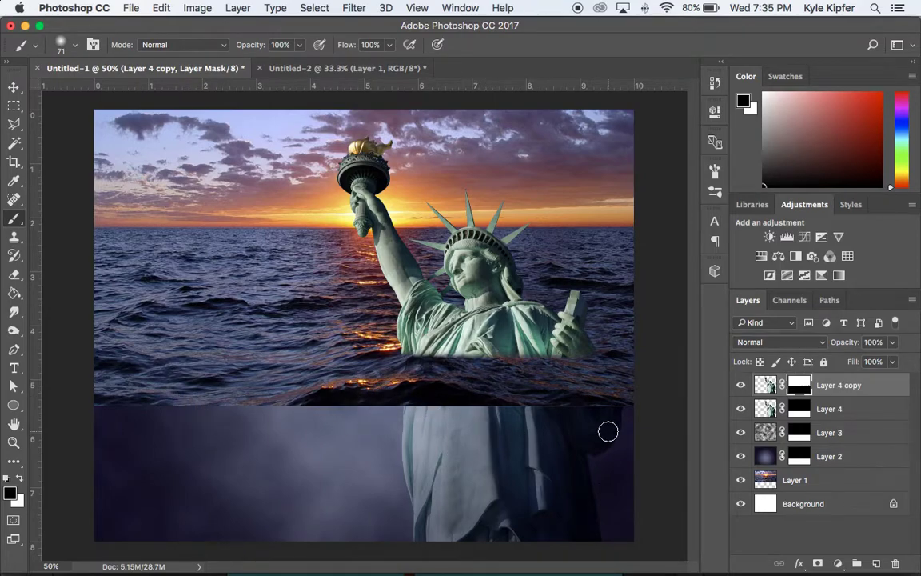
Reshape the waterline with a soft 67 px Eraser at 0% hardness on Layer 2's mask and, across the statue, on Layer 4's mask.
click(800, 458)
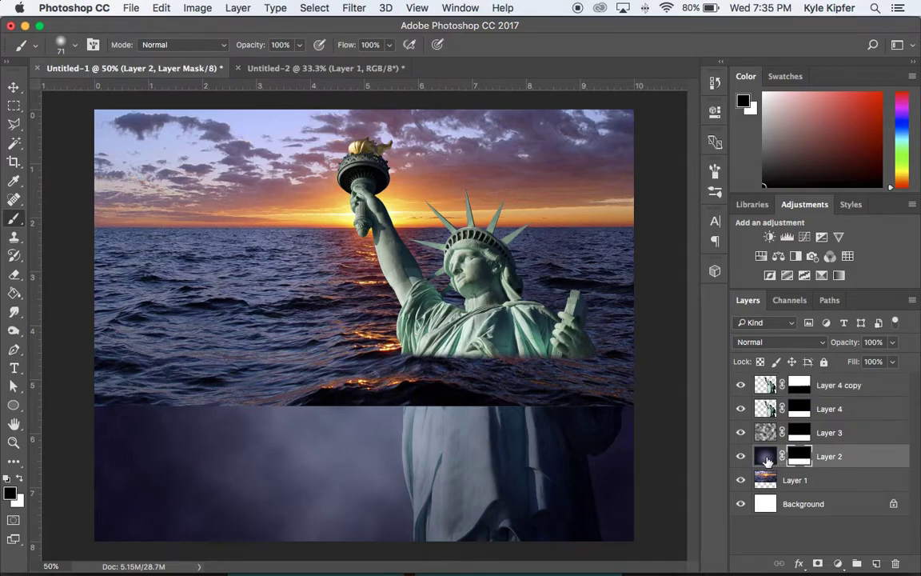
click(14, 276)
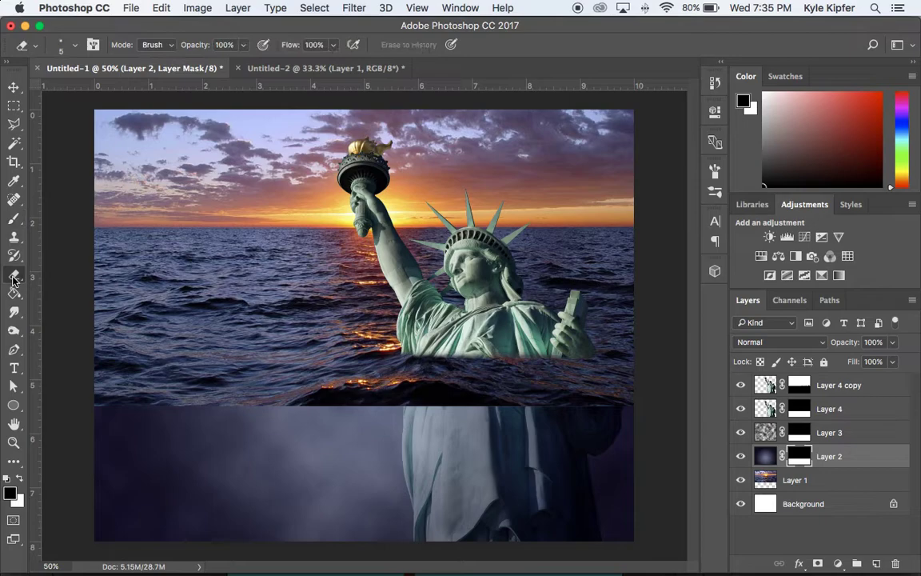
click(75, 47)
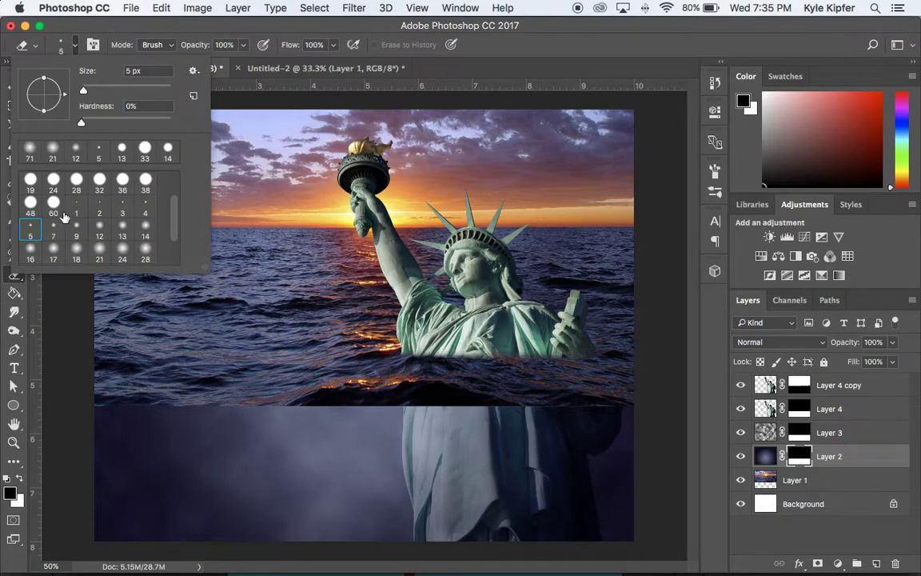
click(98, 252)
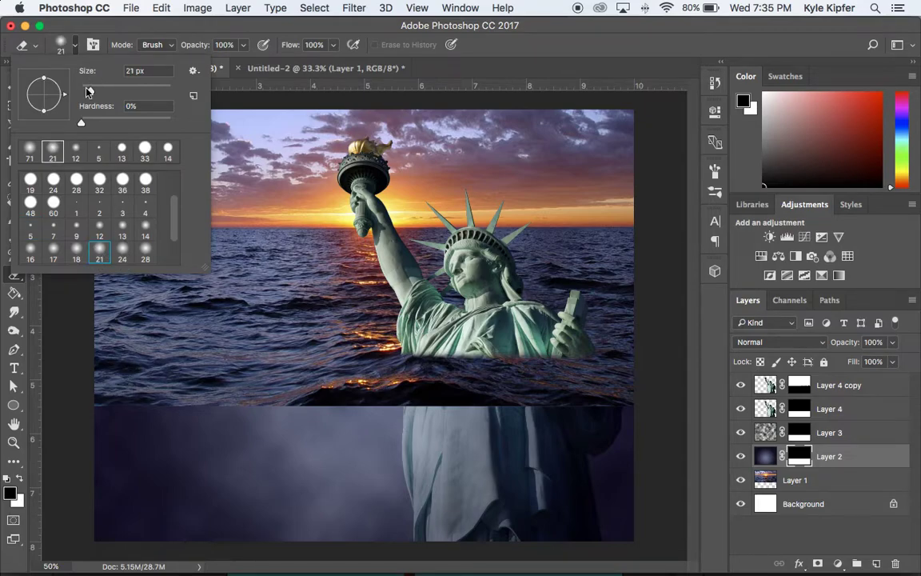
drag(98, 90, 103, 91)
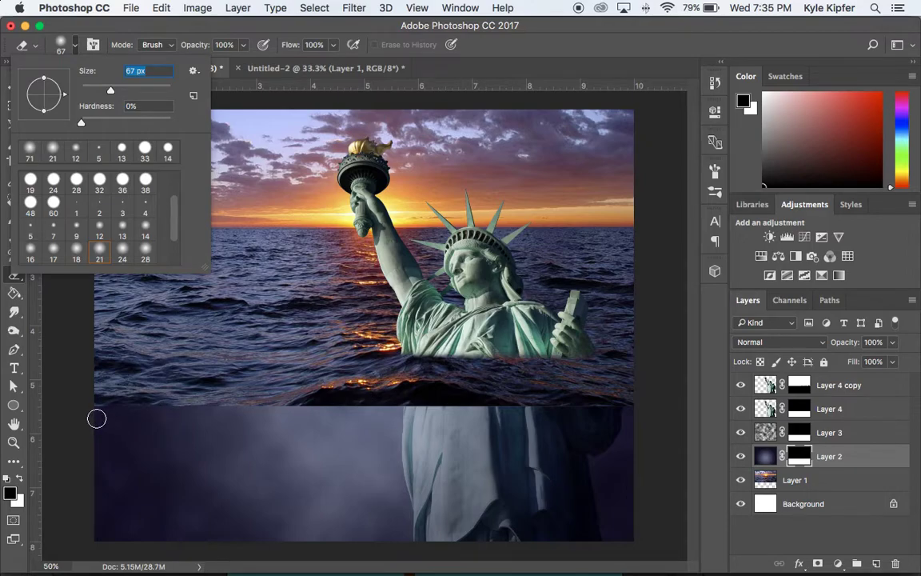
key(Return)
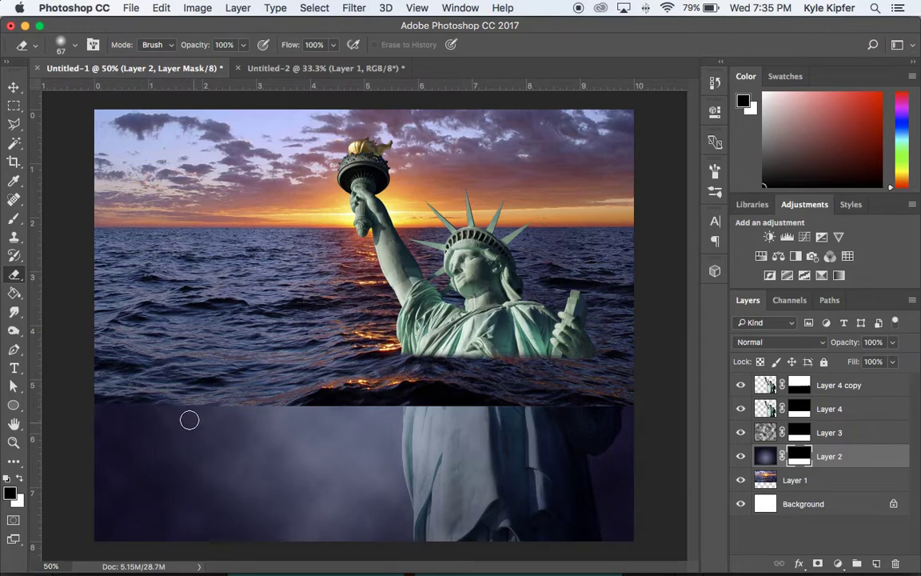
drag(204, 417, 326, 417)
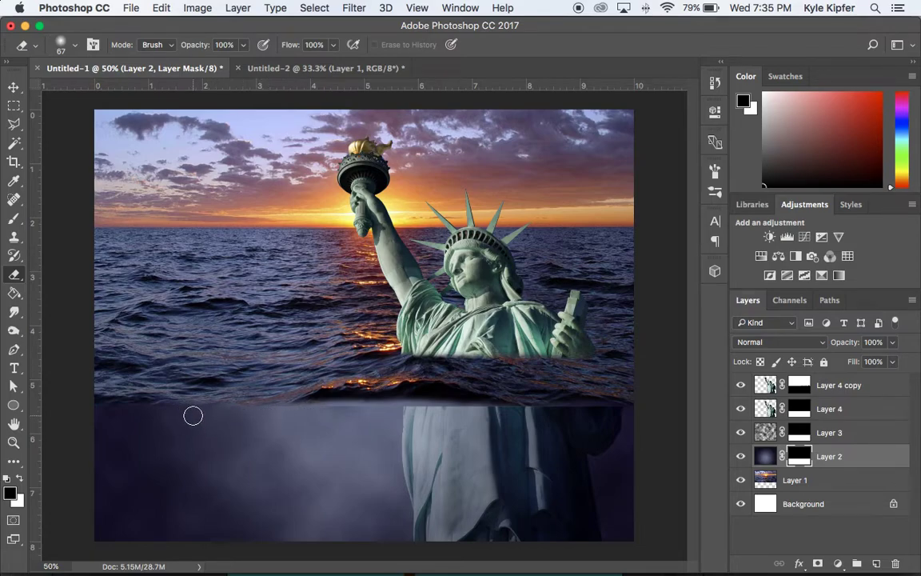
click(801, 410)
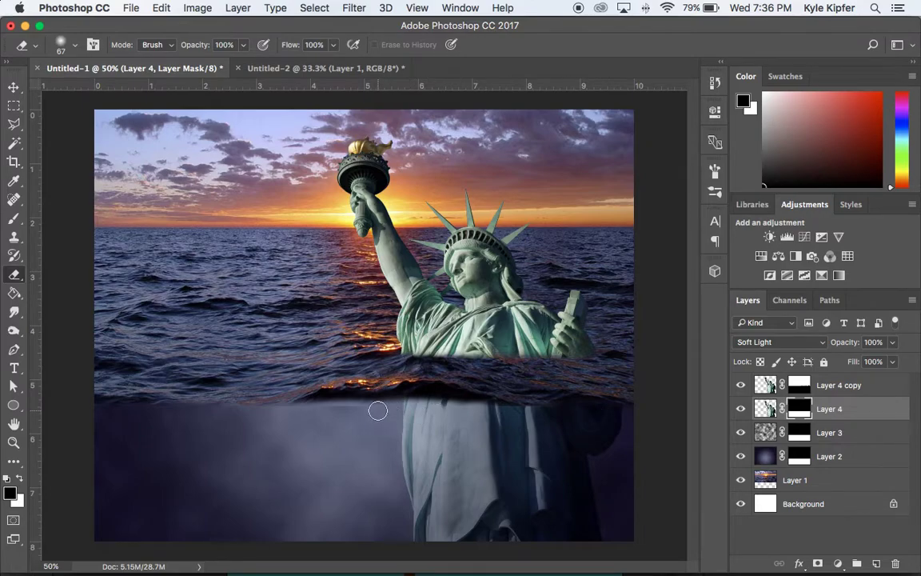
click(799, 456)
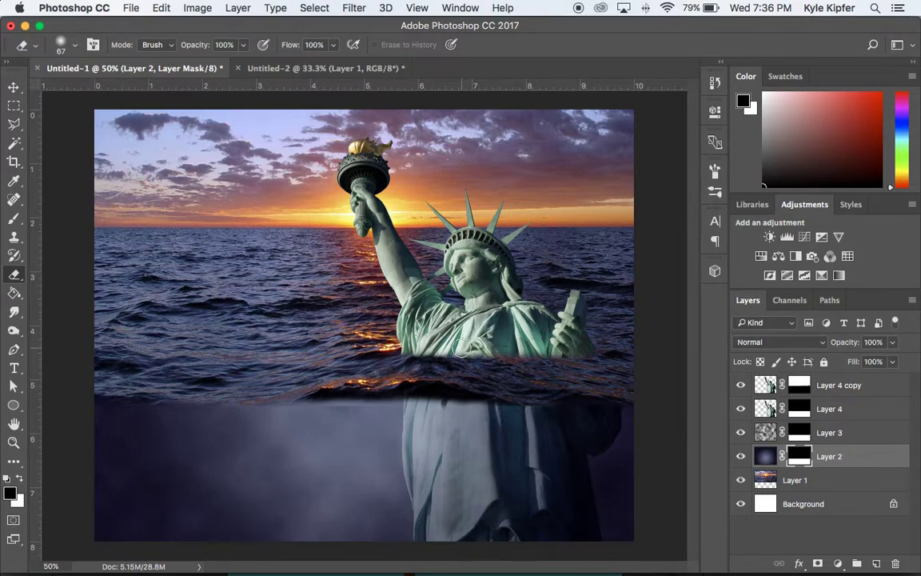
Close the Untitled-2 statue document without saving it.
click(318, 68)
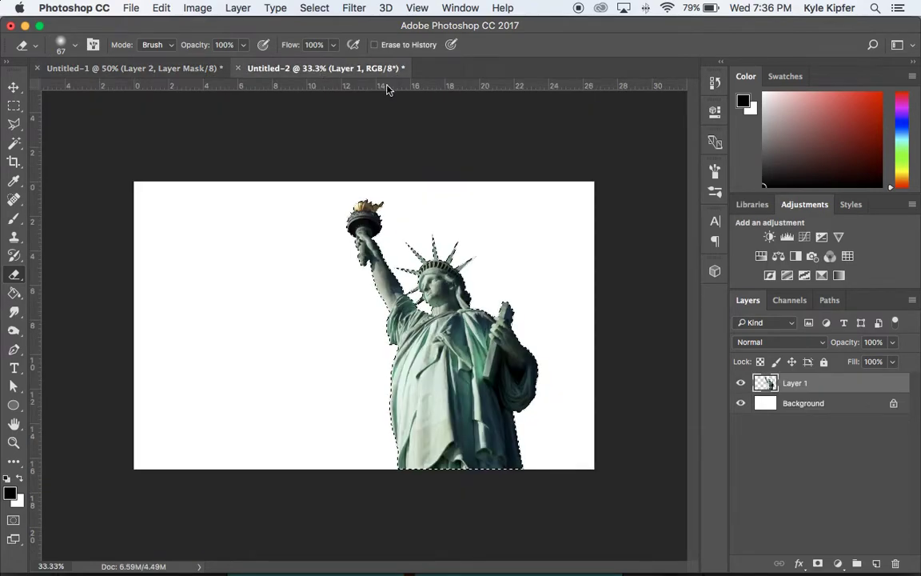
click(238, 68)
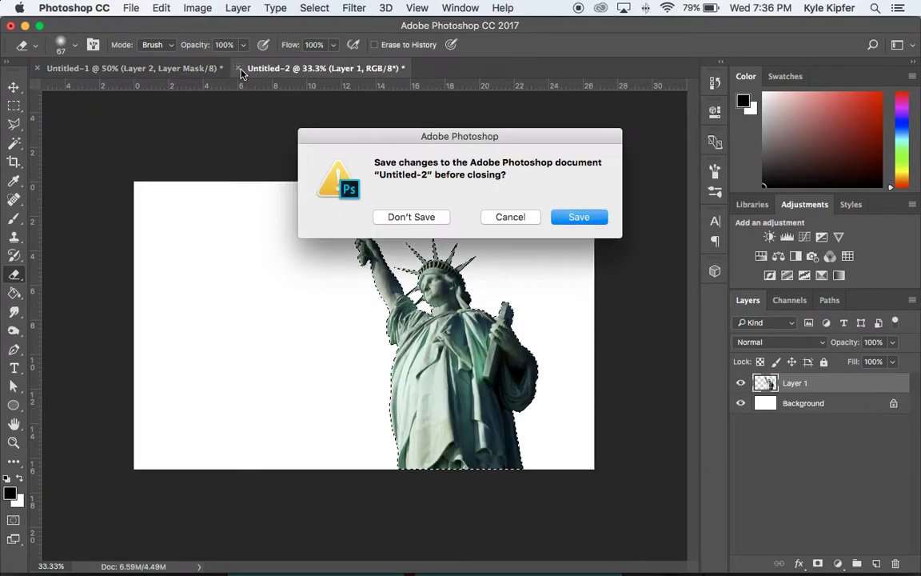
click(421, 216)
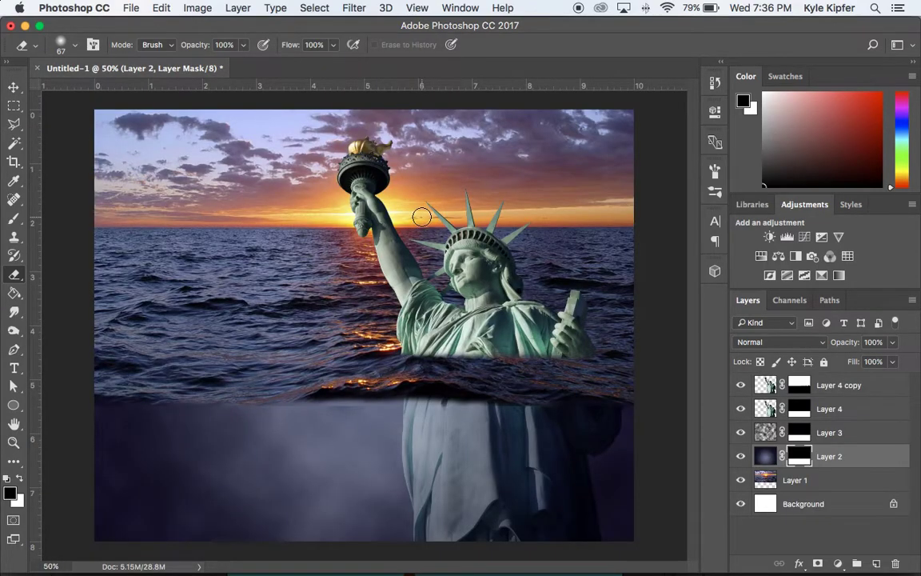
Switch to Chrome and copy the enlarged whiskey barrel image from the barrel search results.
key(super+Tab)
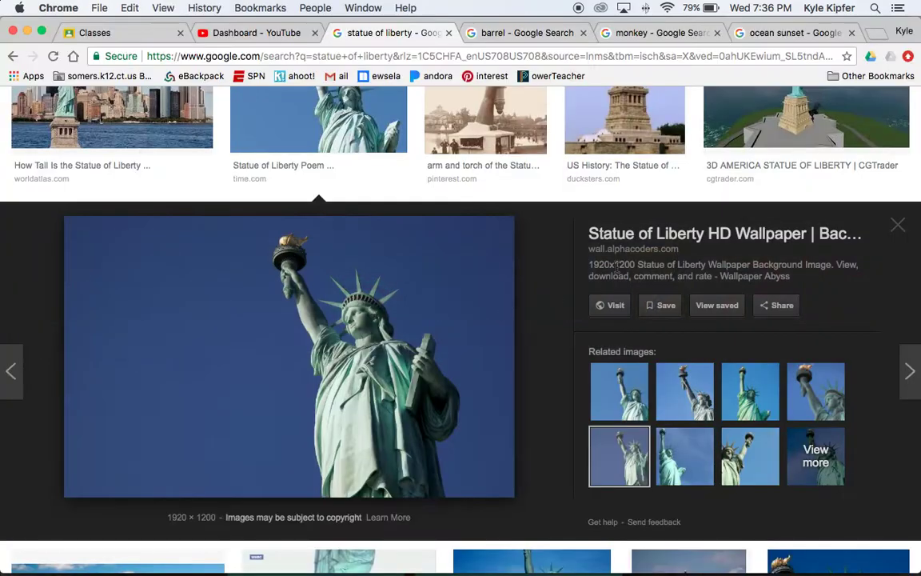
click(520, 32)
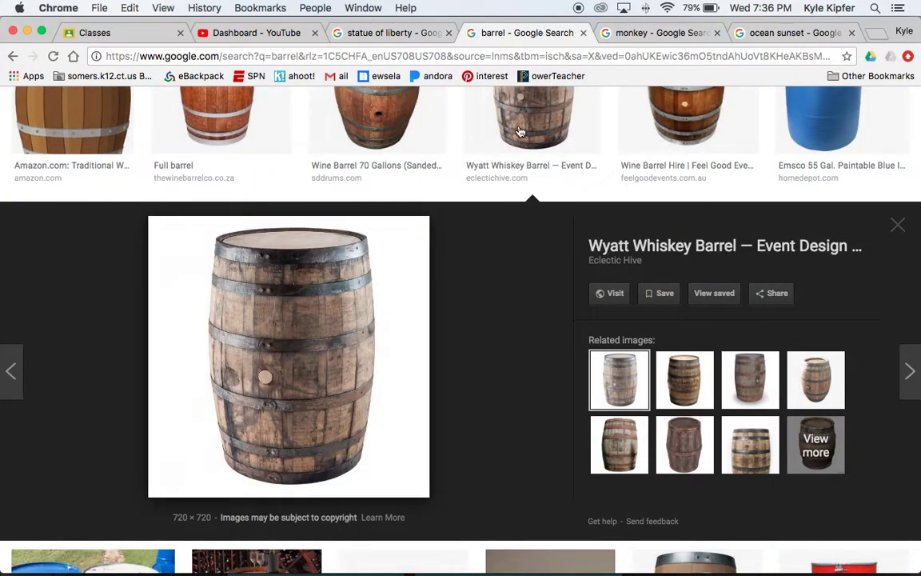
right_click(299, 343)
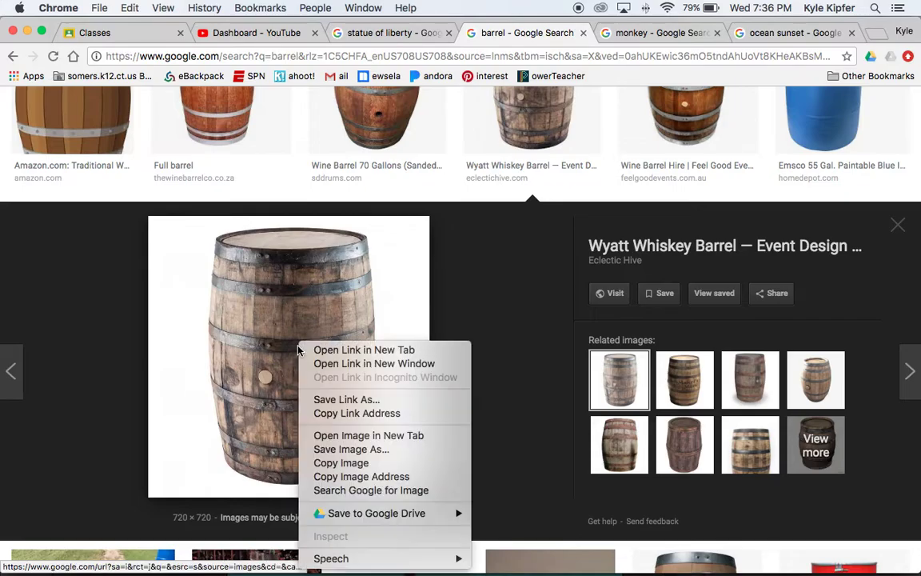
click(357, 463)
Switch to Photoshop, create a 720 x 720 px document at 72 ppi, and paste the copied barrel image into it.
key(super+Tab)
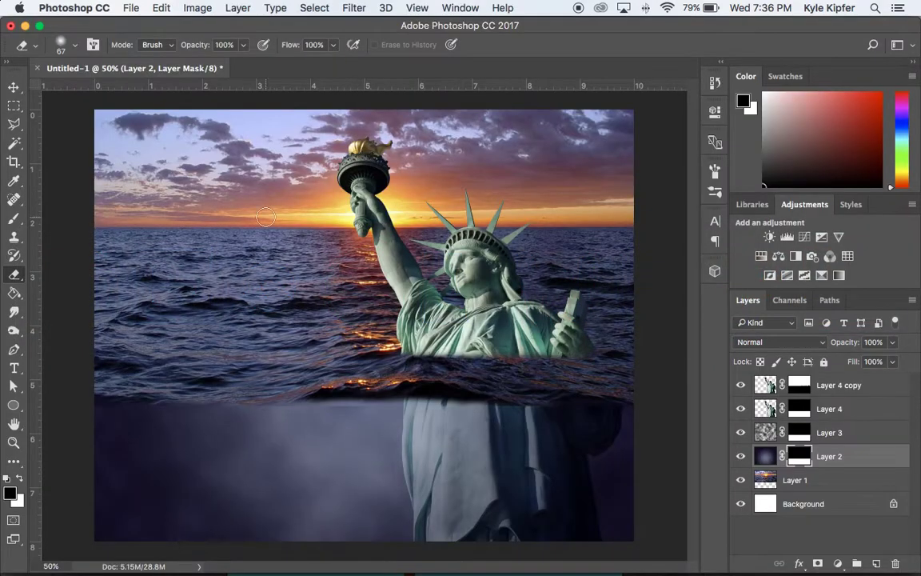
key(super+n)
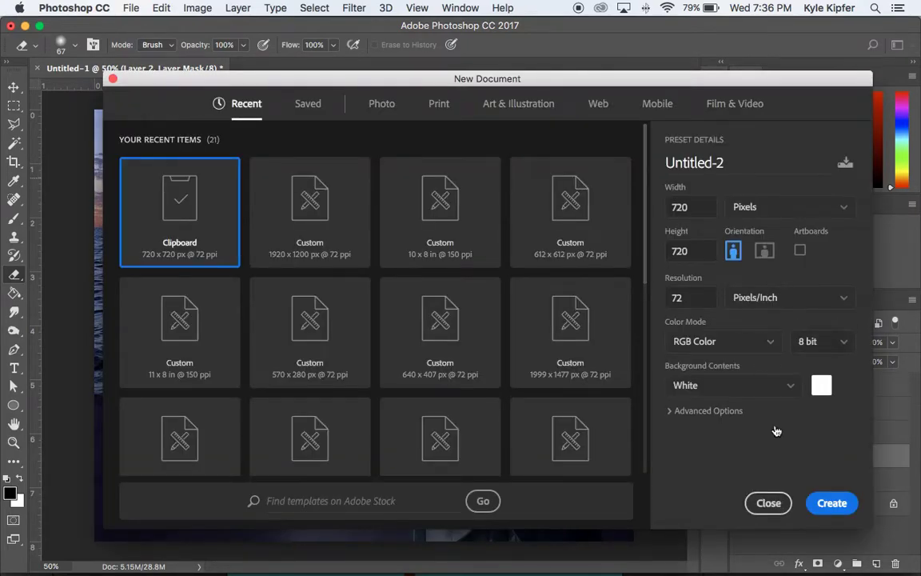
click(841, 504)
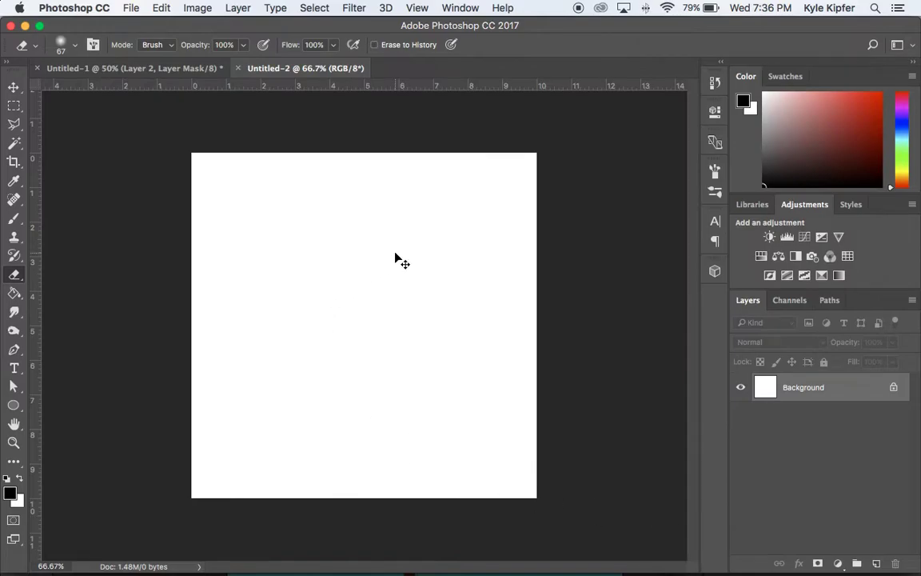
key(super+v)
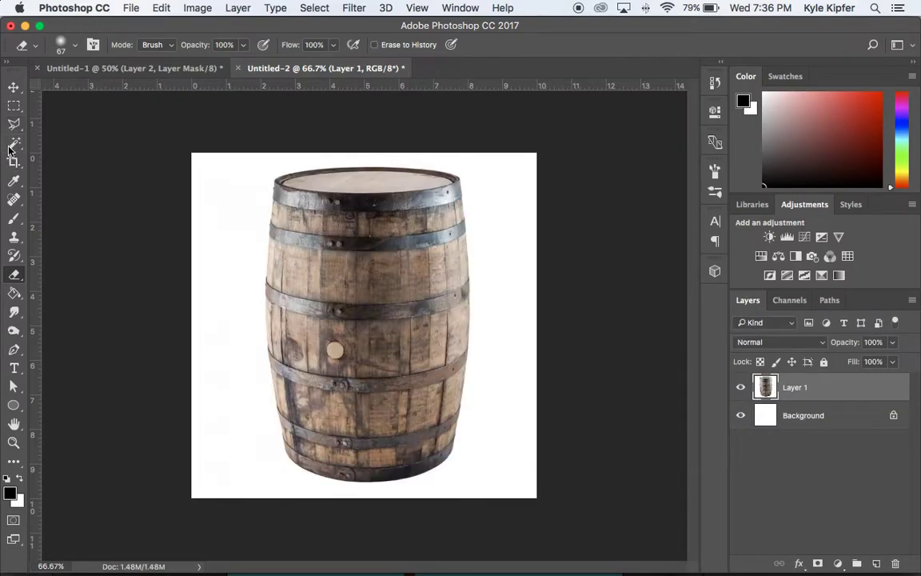
Delete the white background around the barrel with the Magic Wand at tolerance 32, and invert the selection to the barrel.
click(14, 142)
click(244, 262)
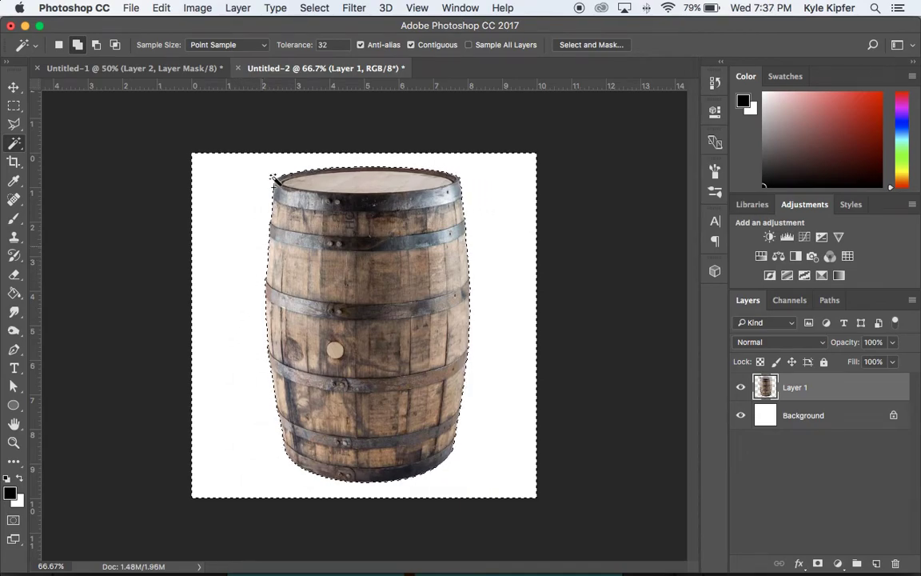
click(309, 8)
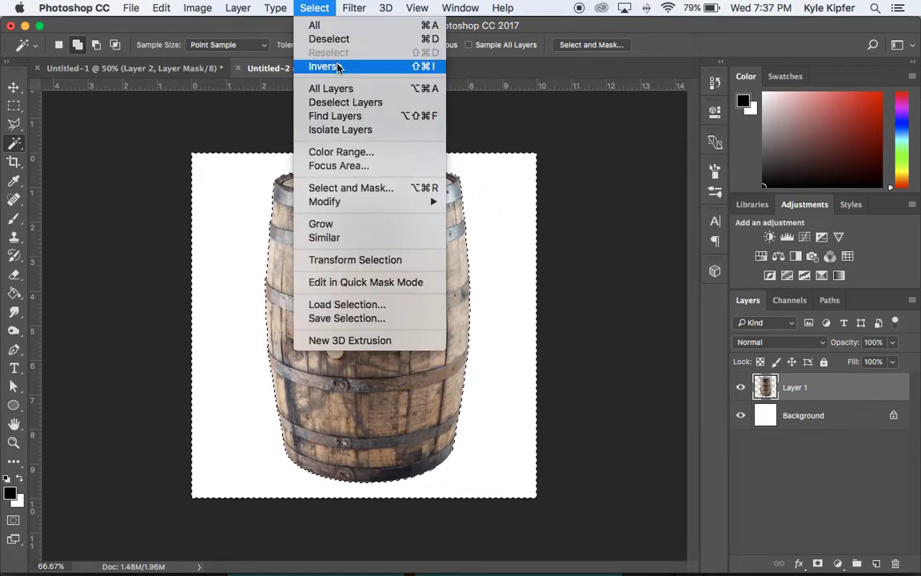
click(338, 67)
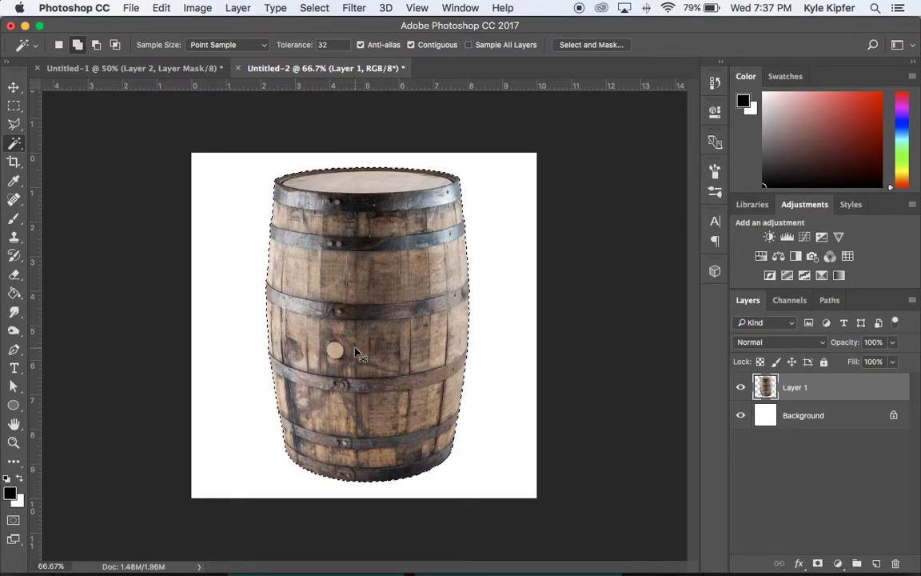
Bring the cut-out barrel into Untitled-1 and move its layer above Layer 4 copy.
drag(137, 78, 356, 330)
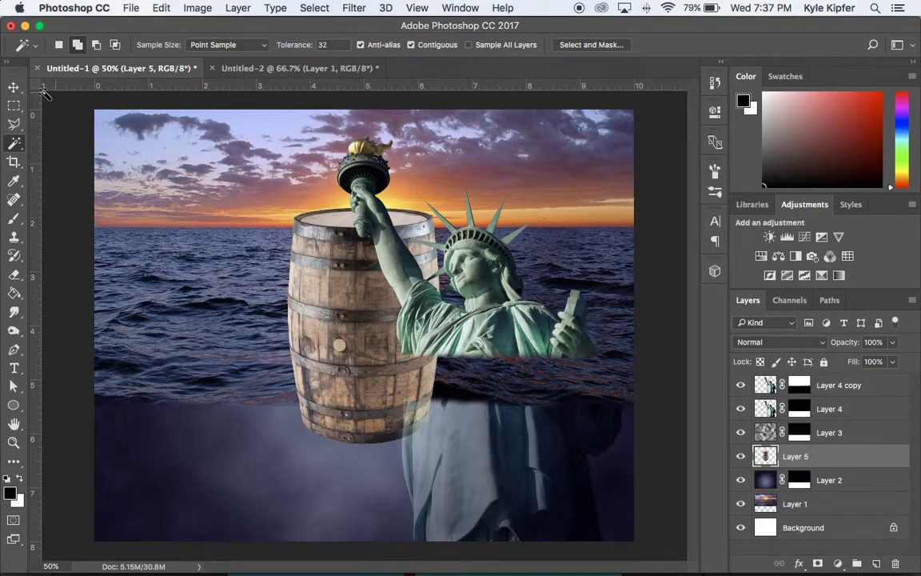
drag(827, 460, 829, 387)
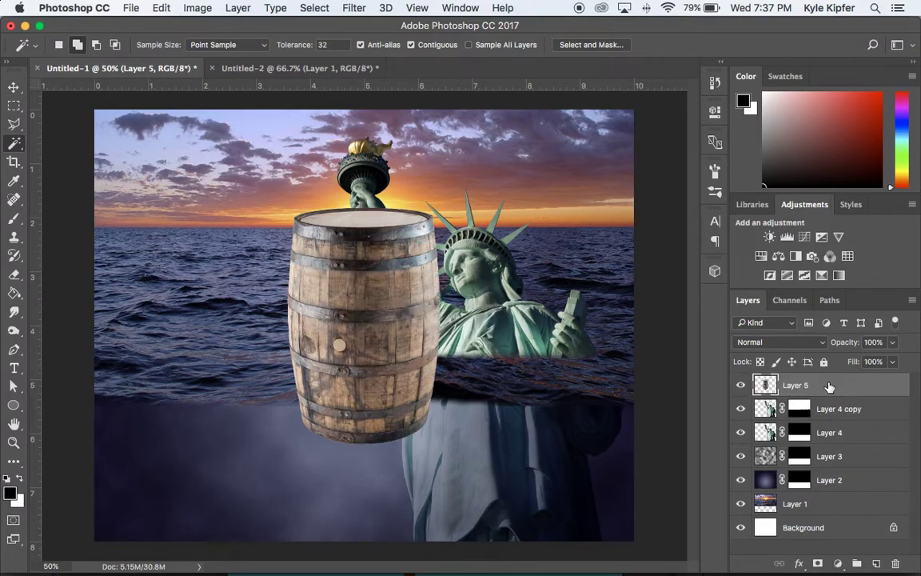
Rotate the barrel about 87° onto its side and move it to the water left of the statue.
click(14, 86)
drag(453, 203, 488, 400)
drag(429, 320, 307, 333)
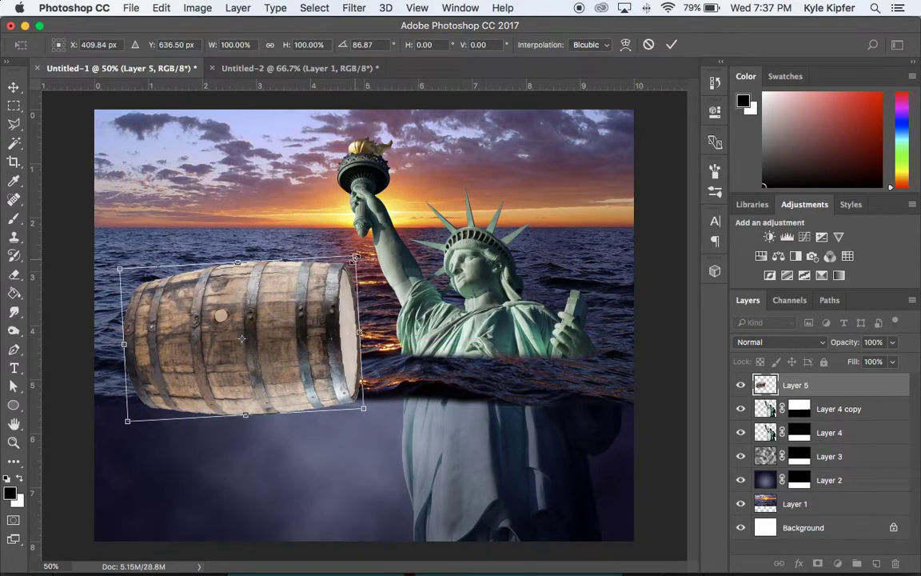
Scale the barrel to about 61.5%, position it across the waterline left of the statue, and apply the transform.
drag(354, 261, 291, 325)
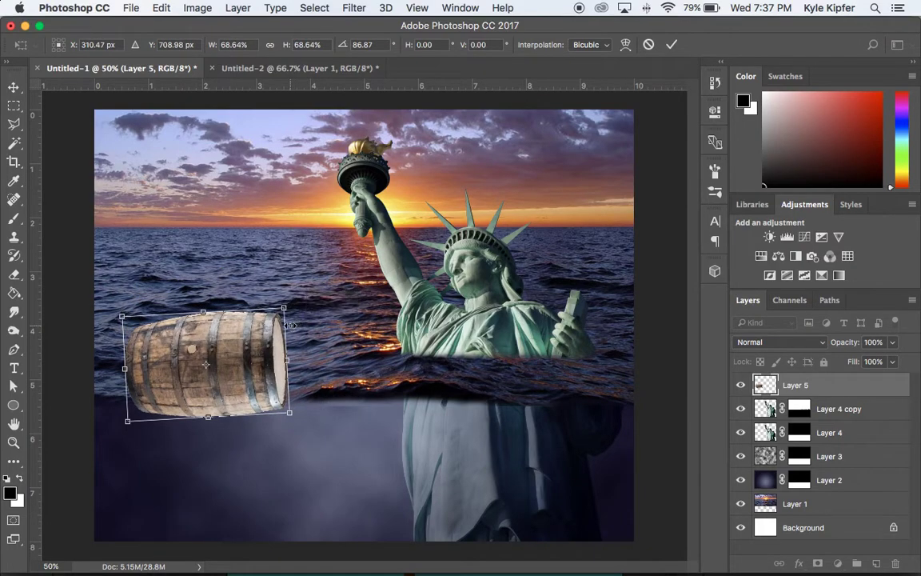
drag(248, 352, 264, 364)
drag(302, 317, 284, 329)
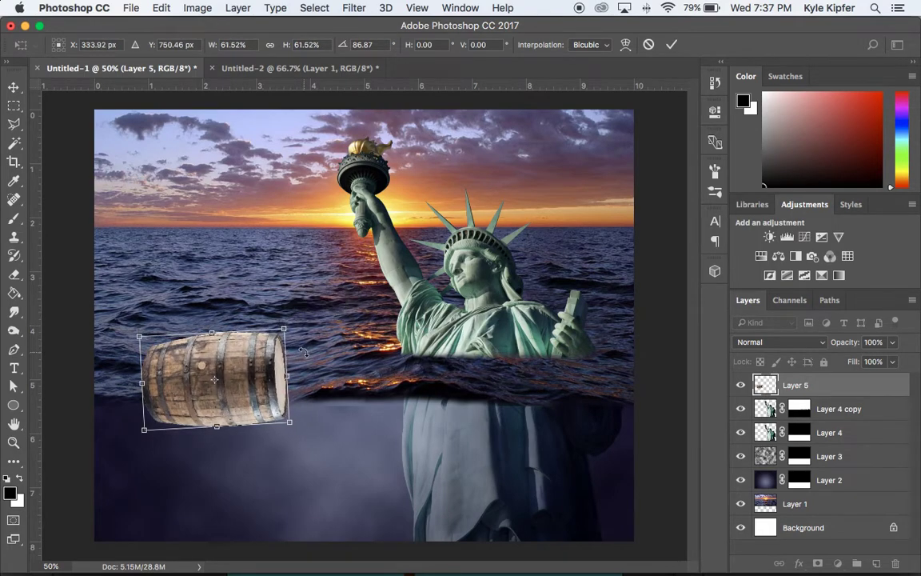
drag(250, 369, 254, 369)
key(Up)
key(Up)
key(Up)
key(Up)
key(Up)
key(Up)
key(Up)
key(Up)
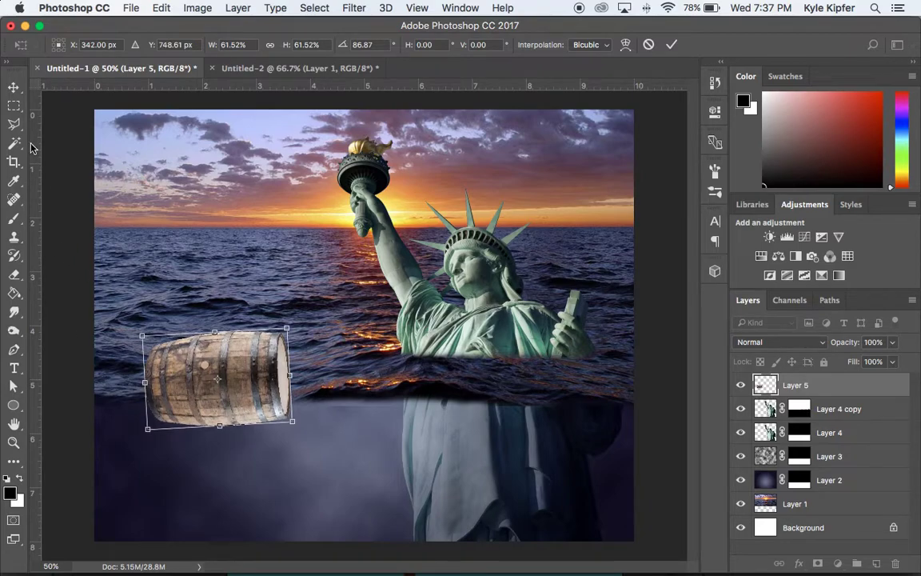
key(Return)
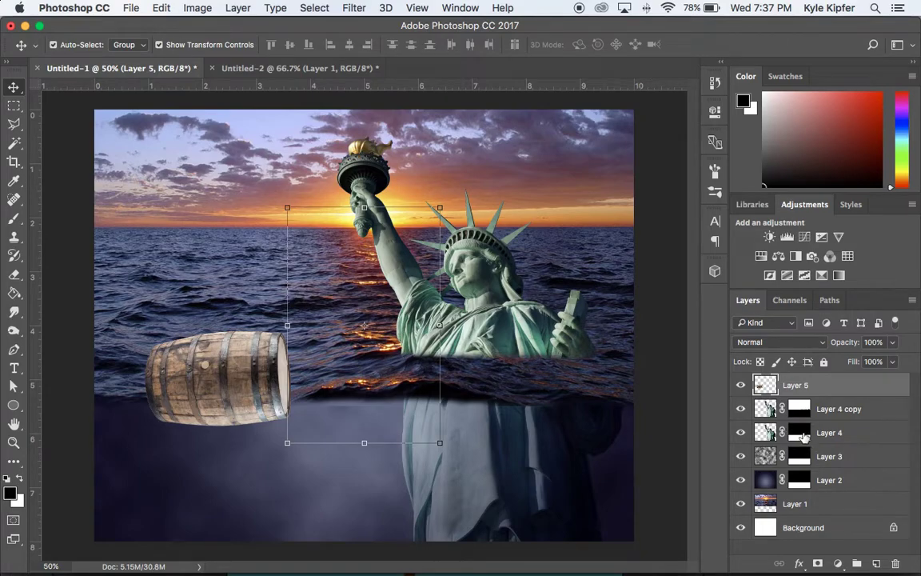
Duplicate the barrel's Layer 5 within Untitled-1 as Layer 5 copy.
right_click(820, 387)
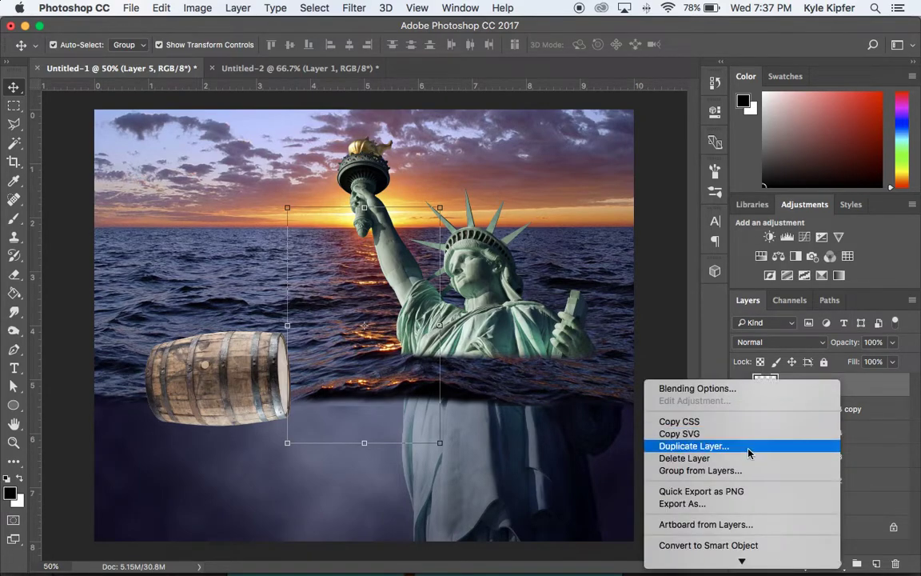
click(694, 445)
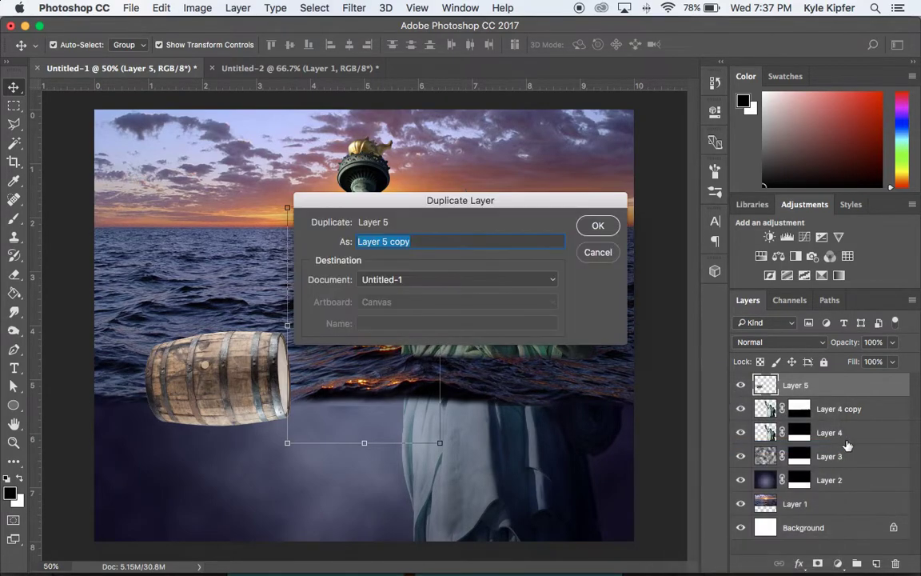
click(598, 226)
Copy Layer 4's mask onto Layer 5 and Layer 4 copy's mask onto Layer 5 copy.
click(800, 460)
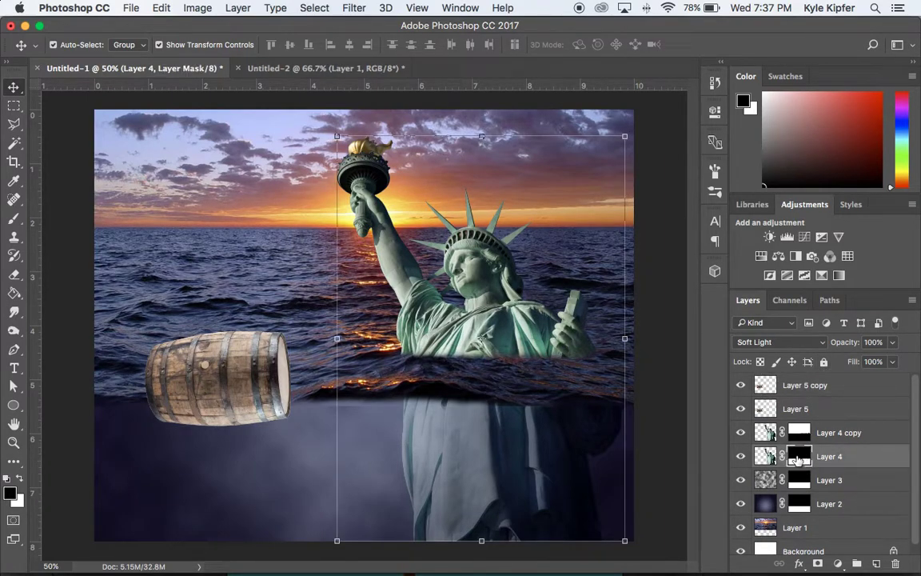
drag(797, 459, 806, 412)
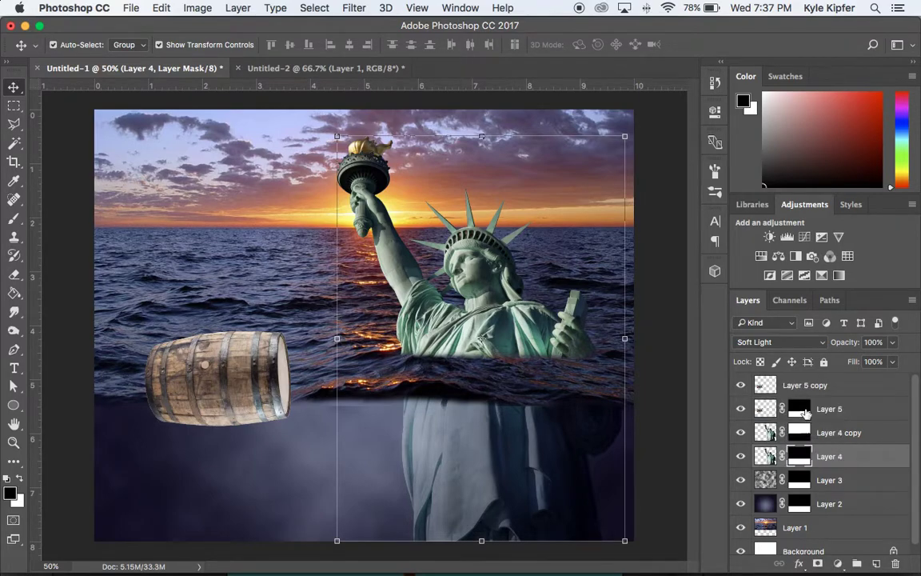
click(803, 436)
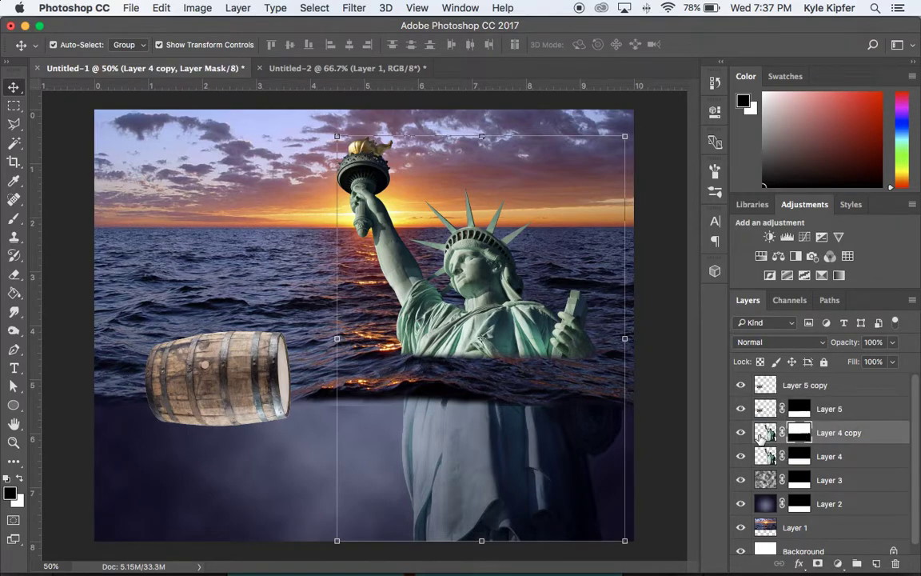
drag(798, 438, 799, 389)
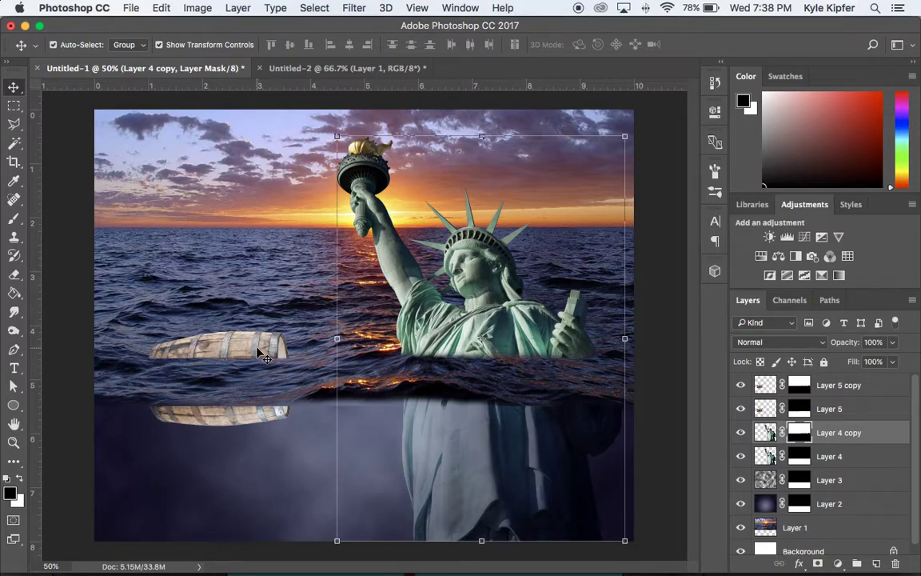
Set the blend mode of Layer 5, the underwater part of the barrel, to Soft Light and deselect the layer.
click(768, 410)
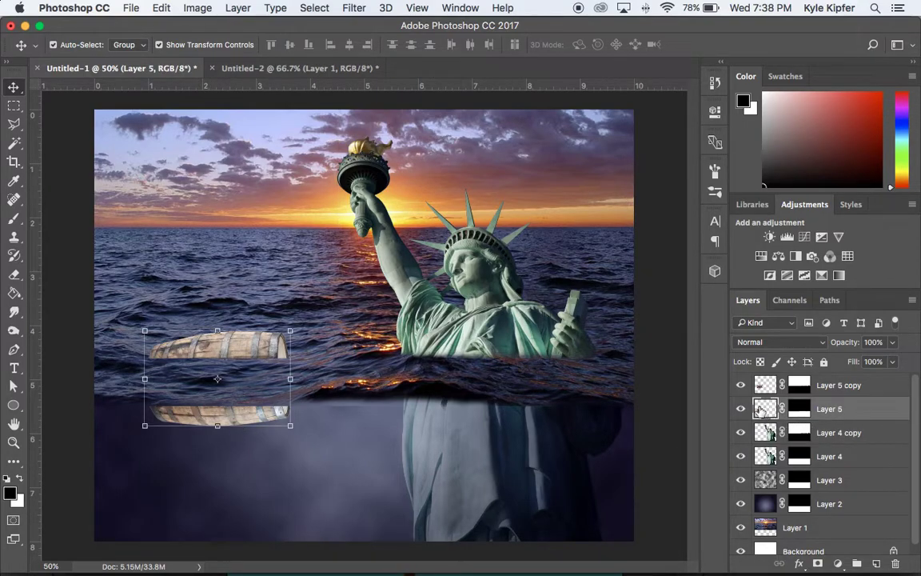
click(816, 344)
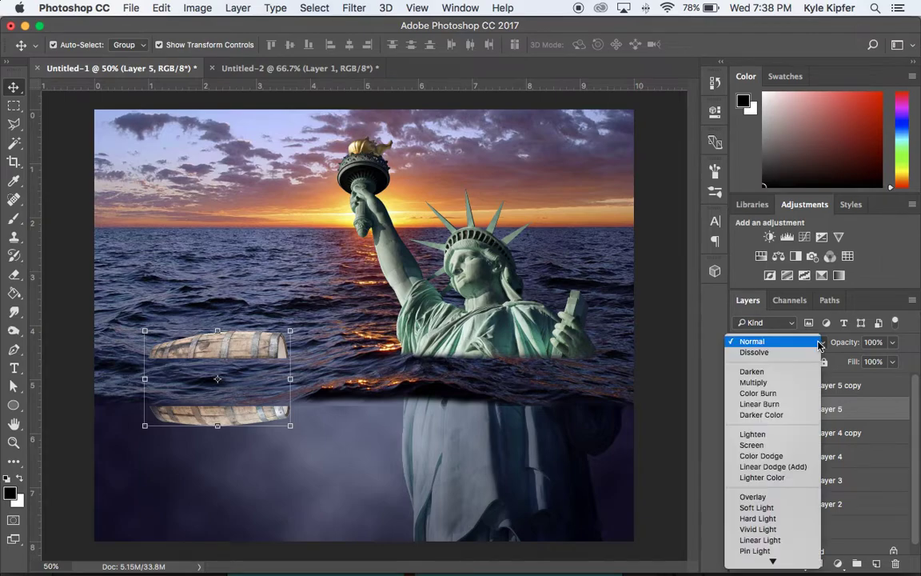
click(778, 509)
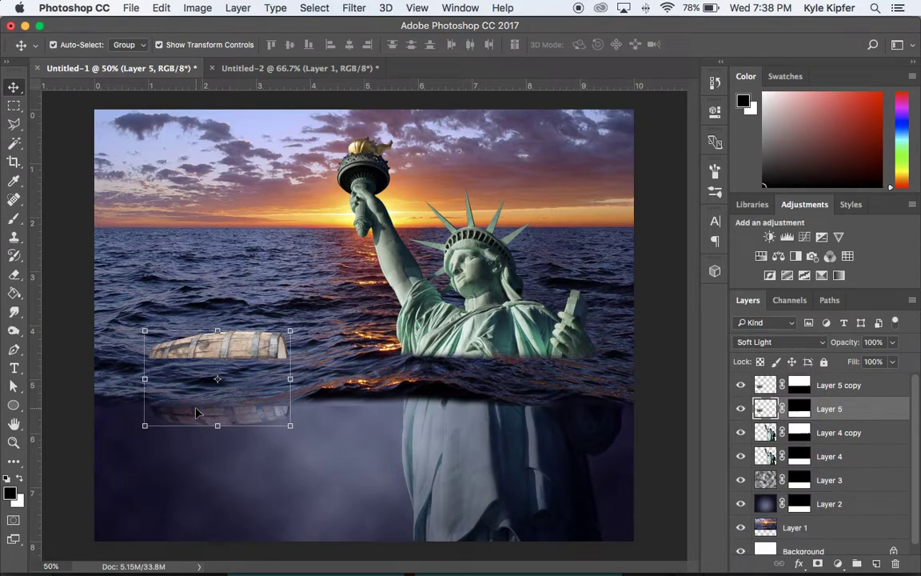
click(66, 189)
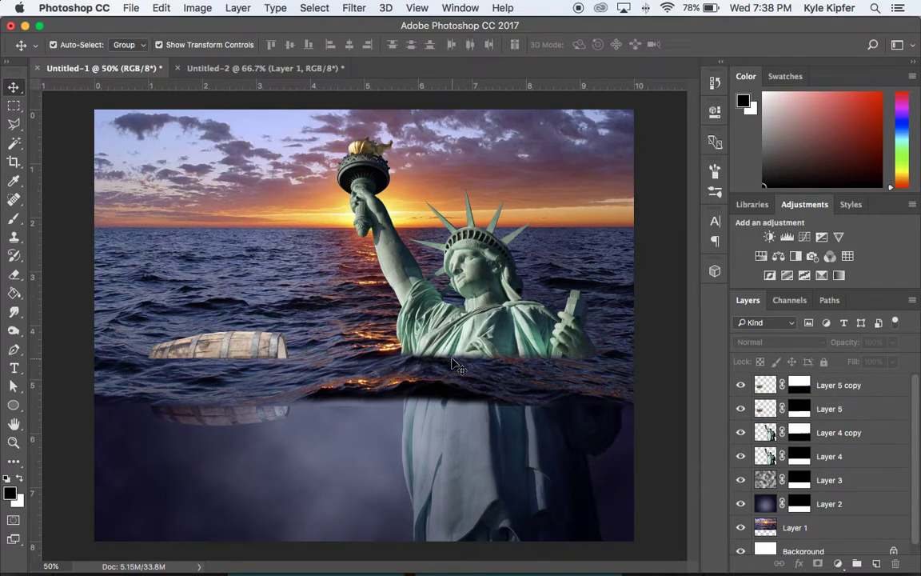
Close the Untitled-2 barrel document without saving it.
click(178, 68)
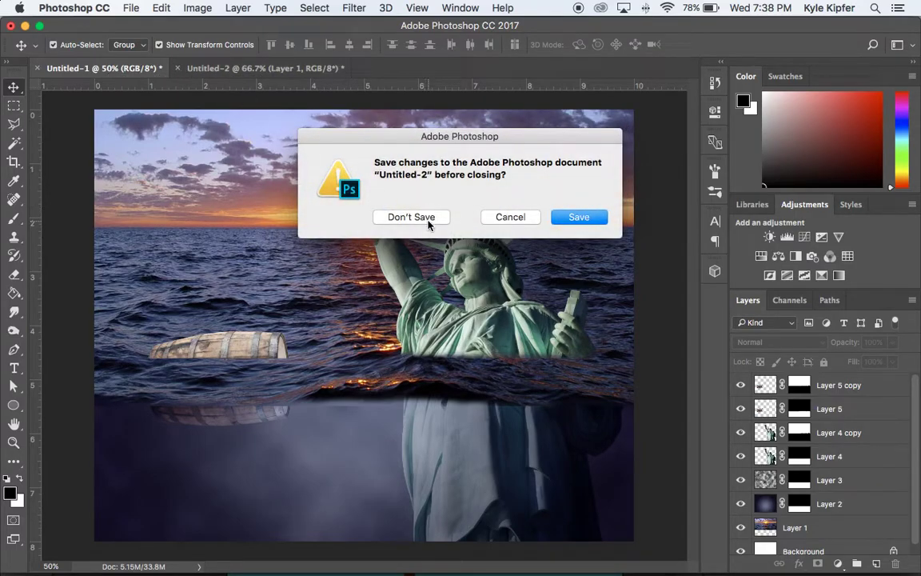
click(428, 223)
Switch to Chrome and copy the enlarged vervet monkey image from the monkey search results.
key(super+Tab)
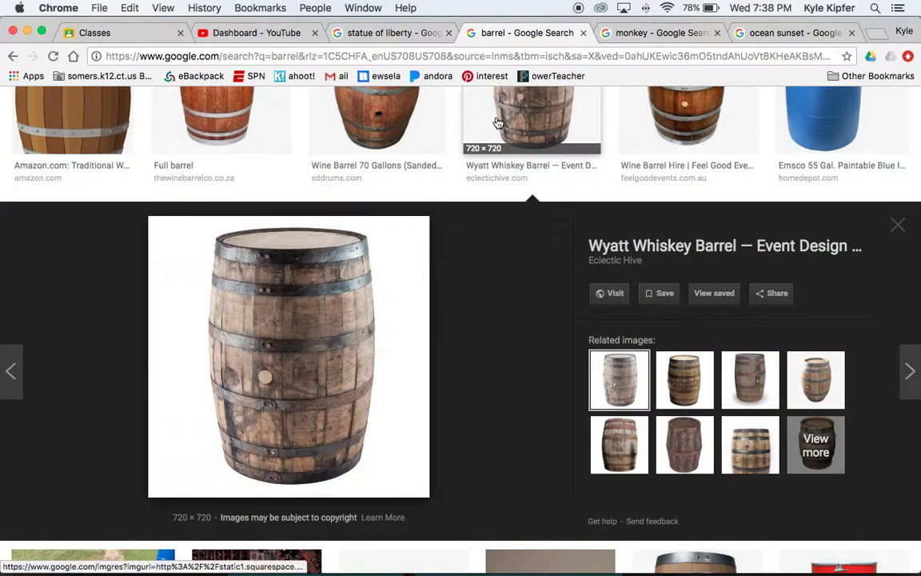
click(654, 33)
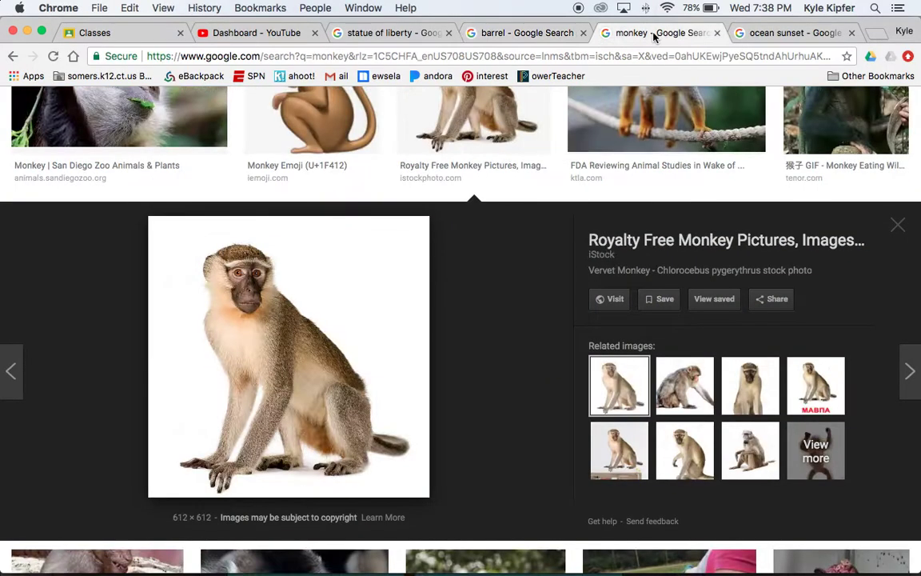
right_click(303, 356)
Switch to Photoshop, create a 612 x 612 px document at 72 ppi, and paste the copied monkey image into it.
key(super+Tab)
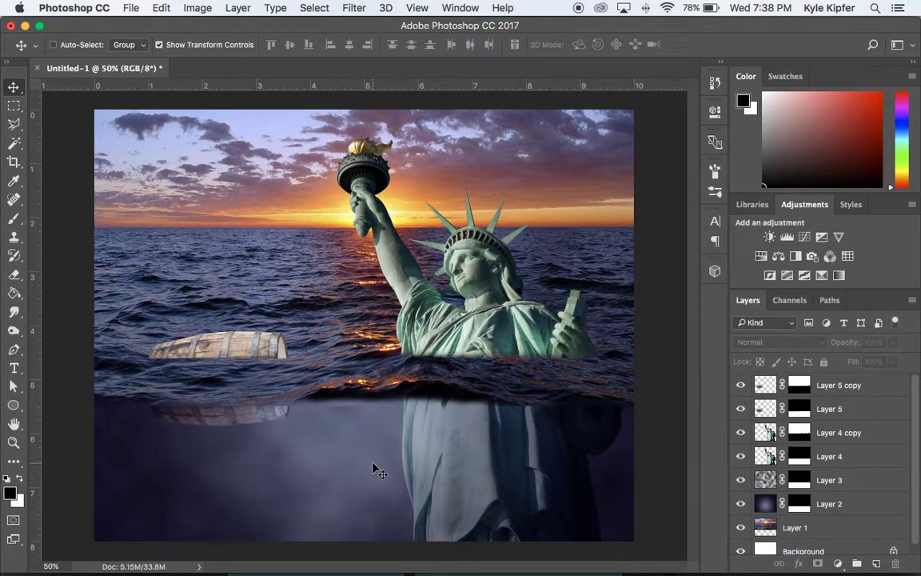
key(super+n)
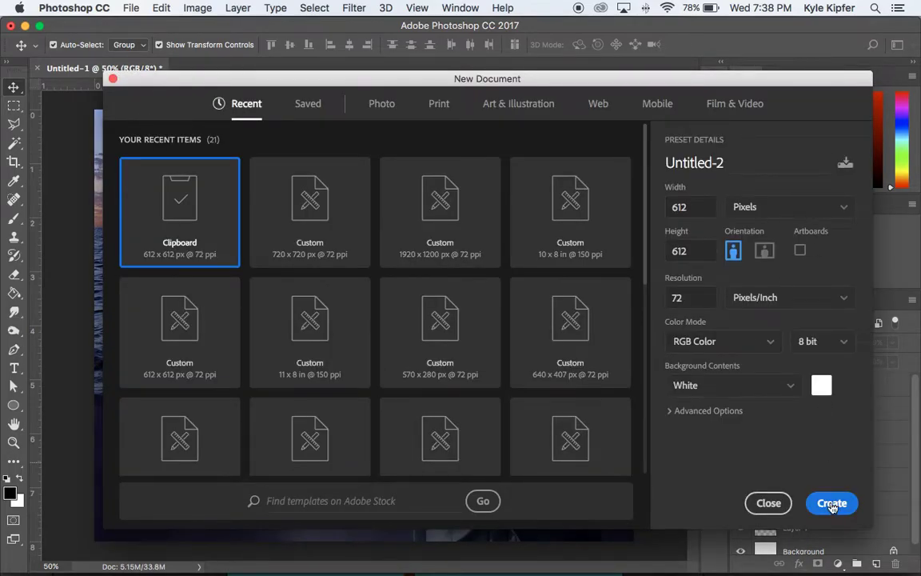
click(832, 503)
key(super+v)
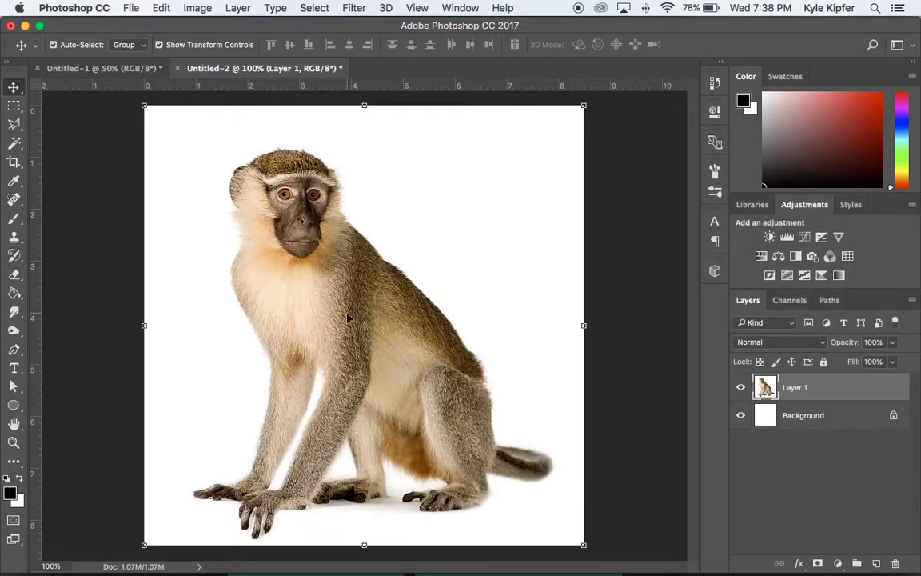
Delete the white areas around the monkey and between its limbs with the Magic Wand, and invert the selection to the monkey.
click(14, 142)
click(478, 170)
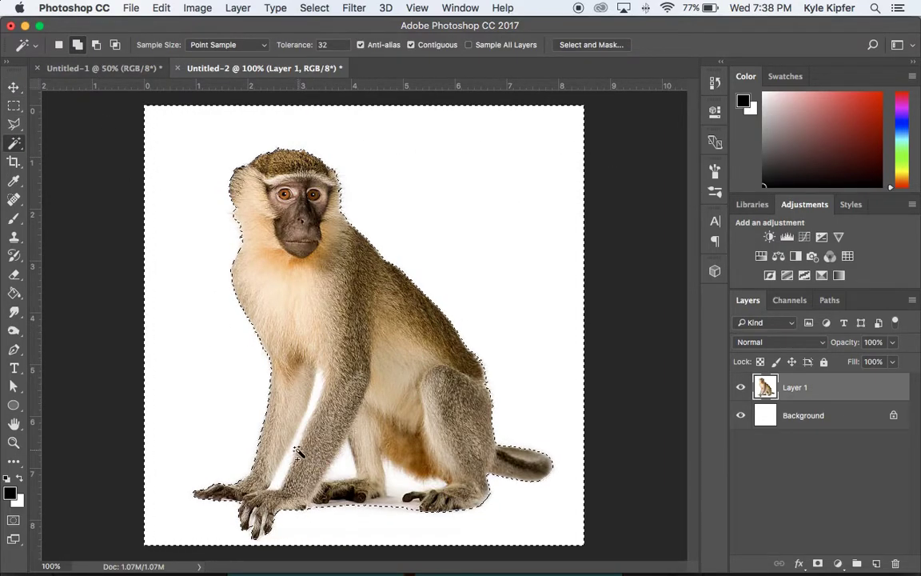
shift+click(293, 424)
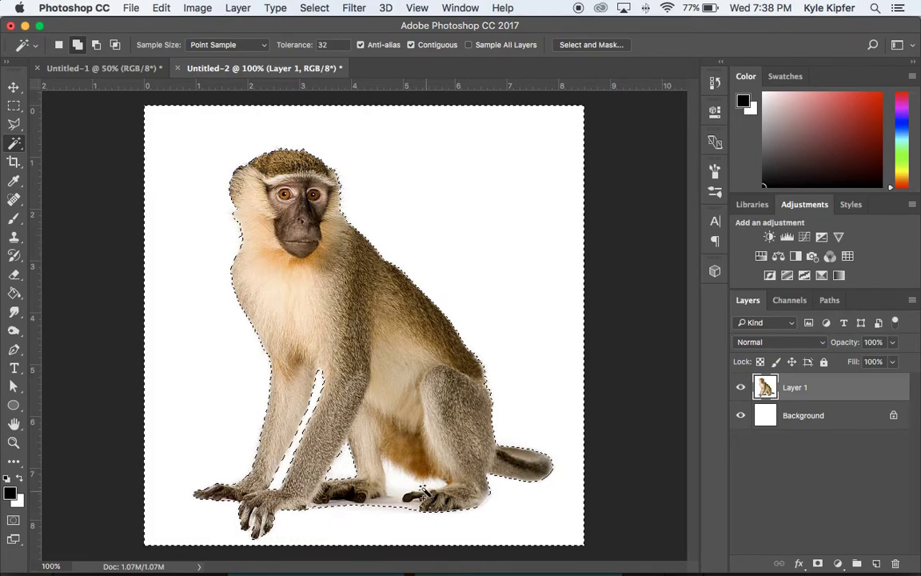
shift+click(392, 500)
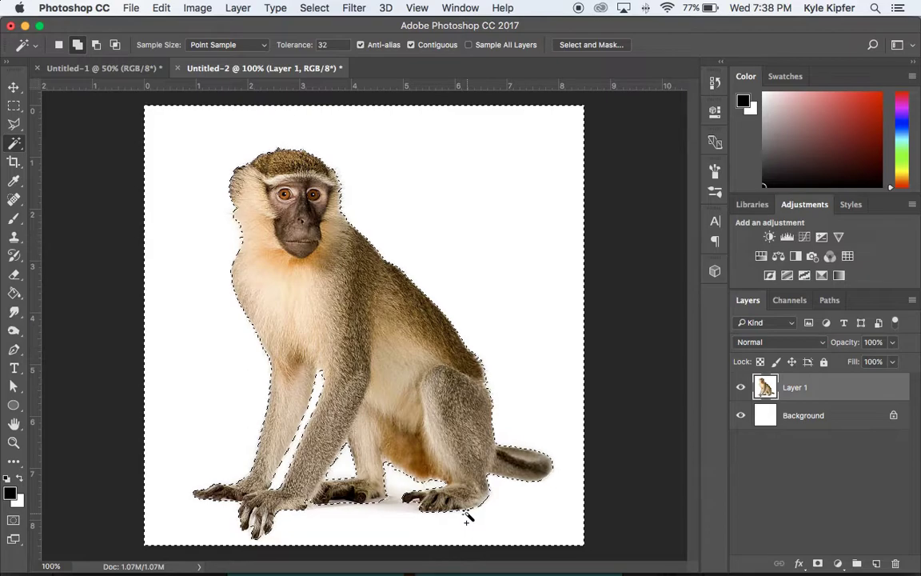
key(Delete)
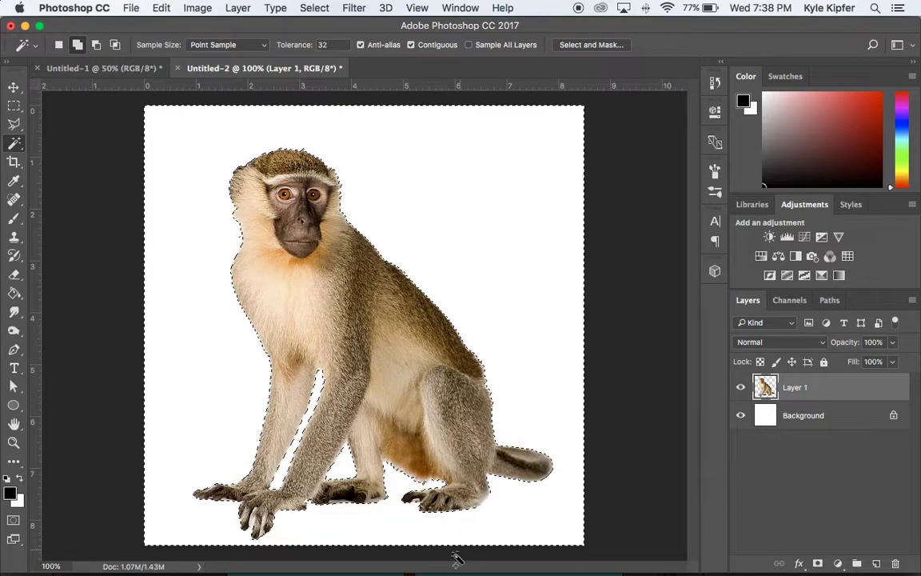
click(314, 7)
click(331, 65)
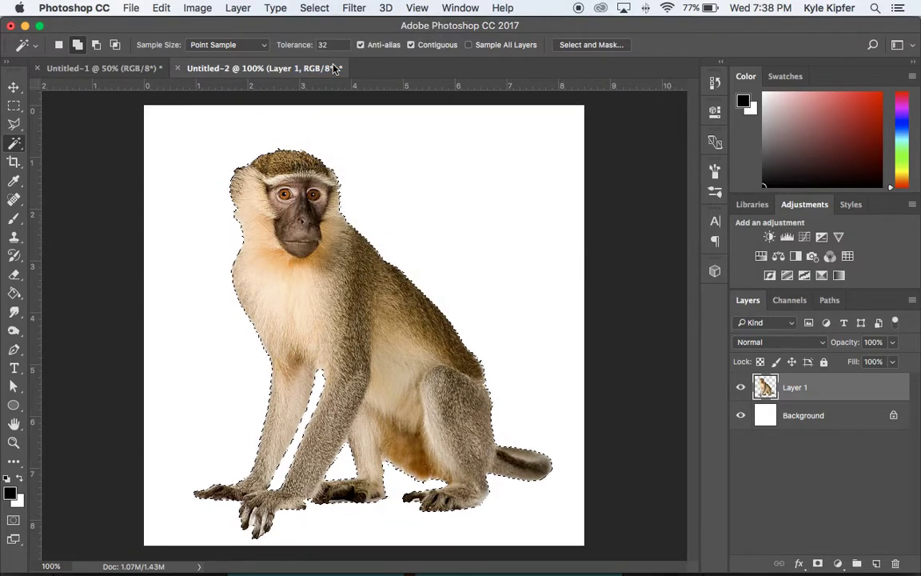
Paste the monkey cutout into the Untitled-1 composite, scale it to about 35%, and place it on top of the floating barrel.
click(101, 70)
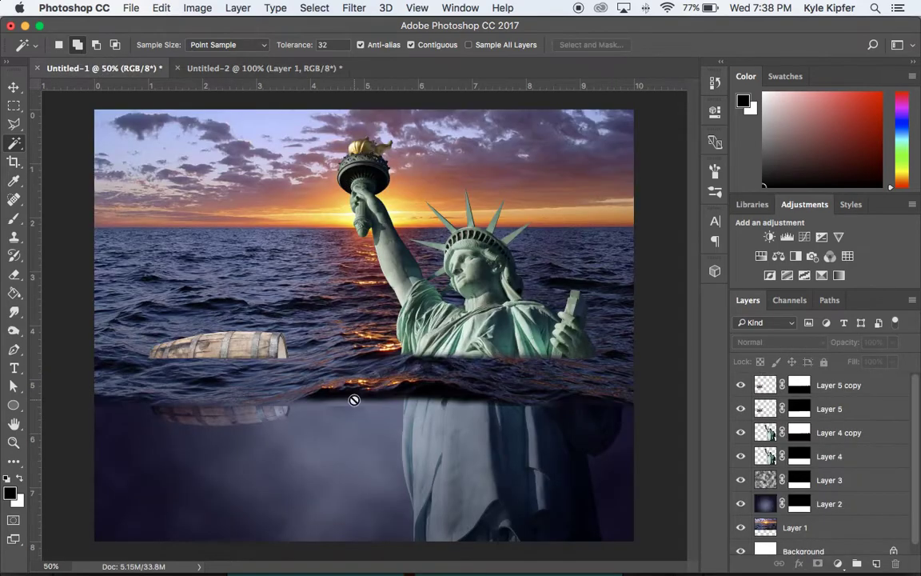
key(ctrl+v)
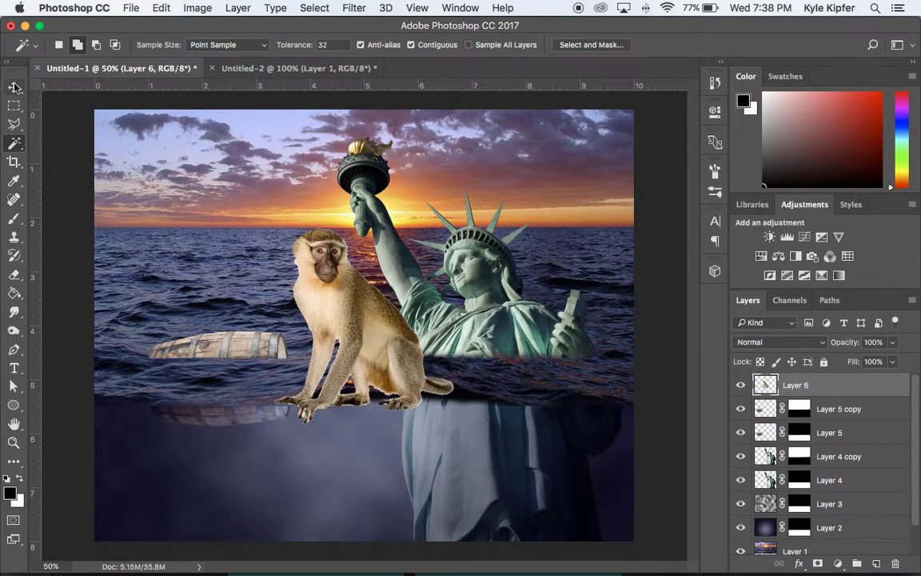
key(v)
drag(276, 229, 399, 336)
drag(413, 381, 225, 297)
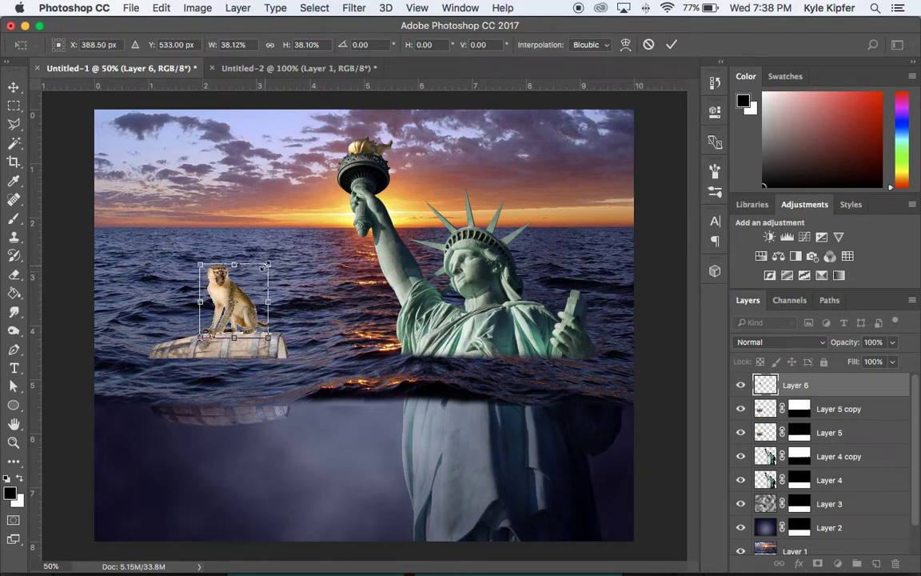
drag(267, 266, 263, 271)
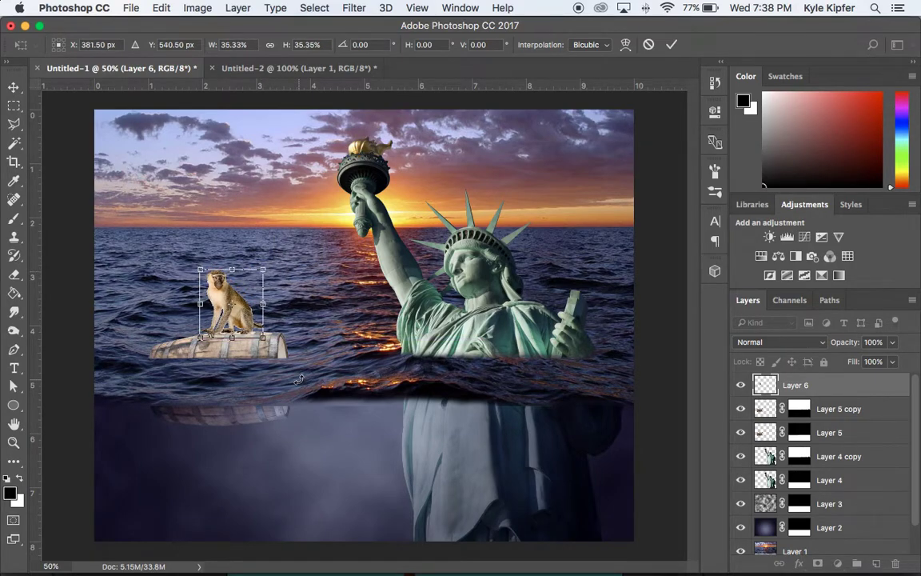
key(Return)
Nudge the monkey about 8 px right and 22 px down so its feet rest on the barrel, and deselect its layer.
key(super+t)
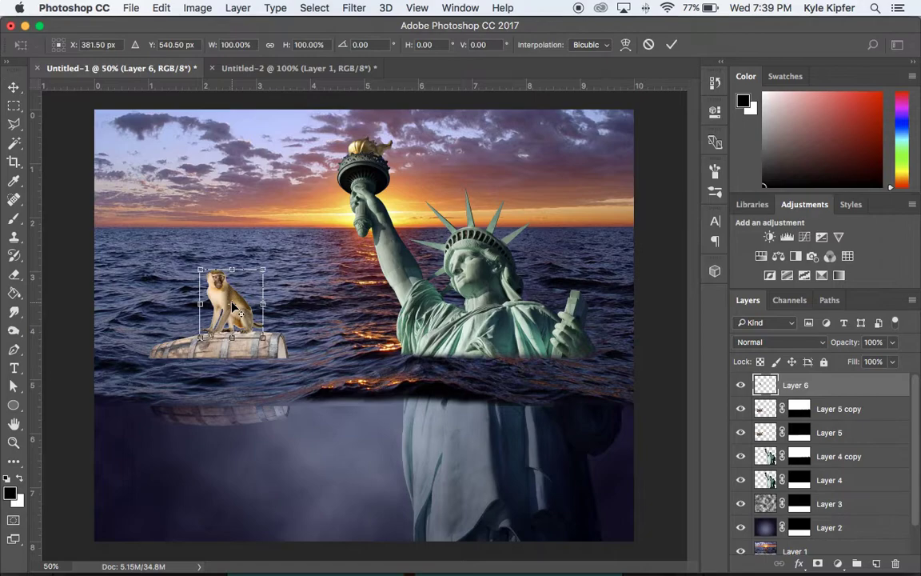
key(Right)
key(Right)
key(Right)
key(Right)
key(Down)
key(Down)
key(Down)
key(Down)
key(Down)
key(Down)
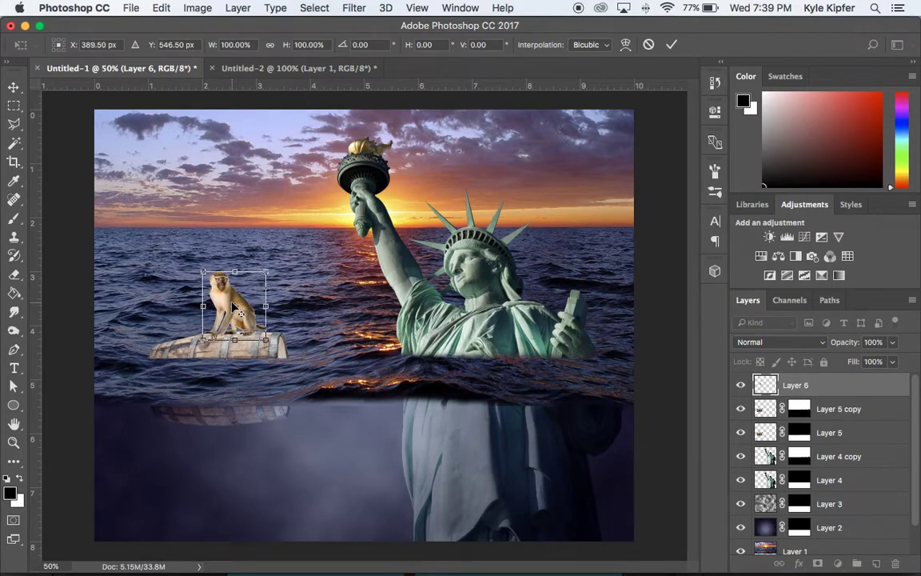
key(Down)
key(Down)
key(Down)
key(Down)
key(Down)
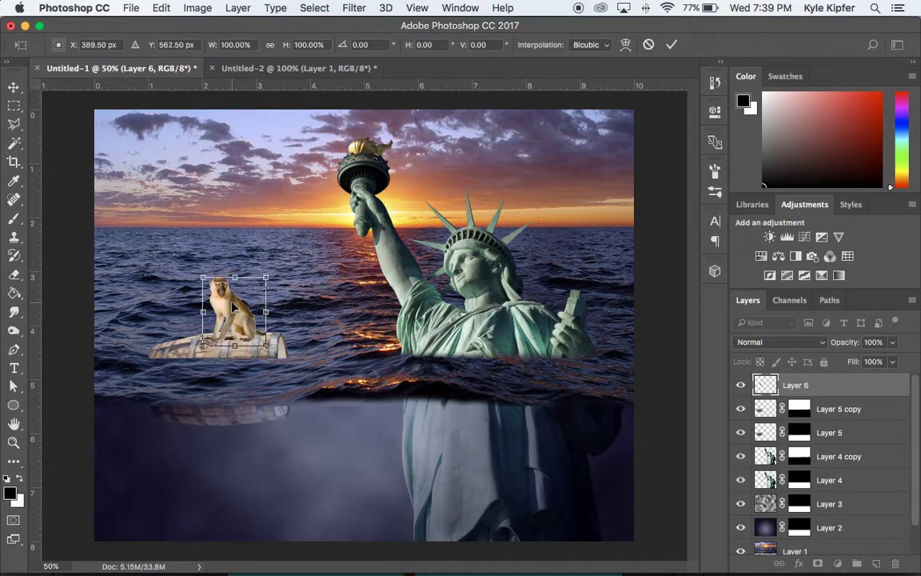
key(Return)
click(75, 273)
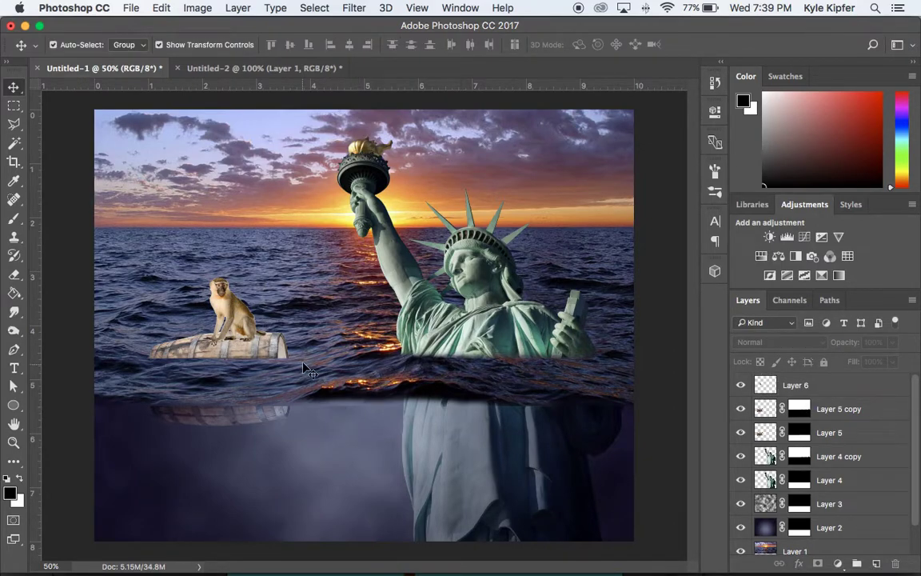
Choose the Brush tool and add a new empty layer directly beneath the monkey's Layer 6 for its shadow.
key(z)
click(234, 341)
click(234, 341)
click(235, 341)
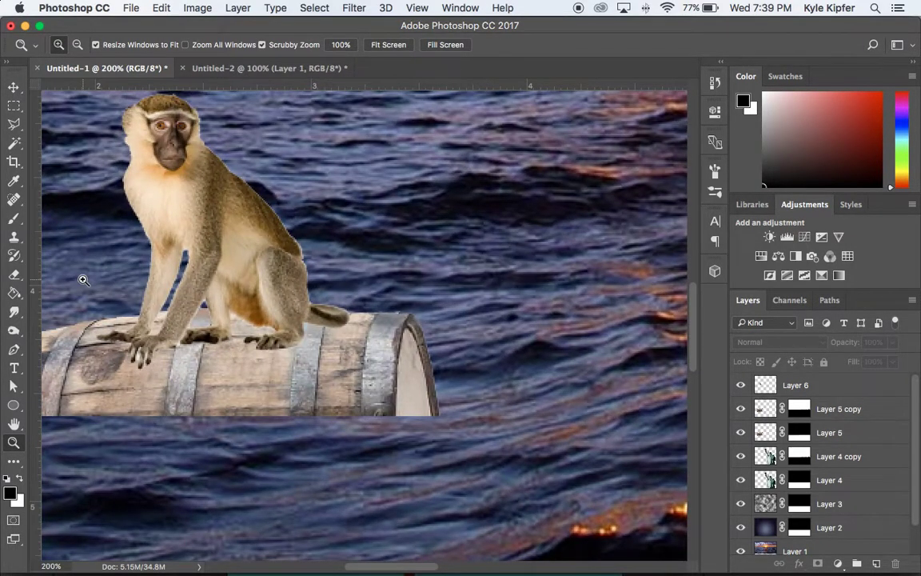
click(18, 221)
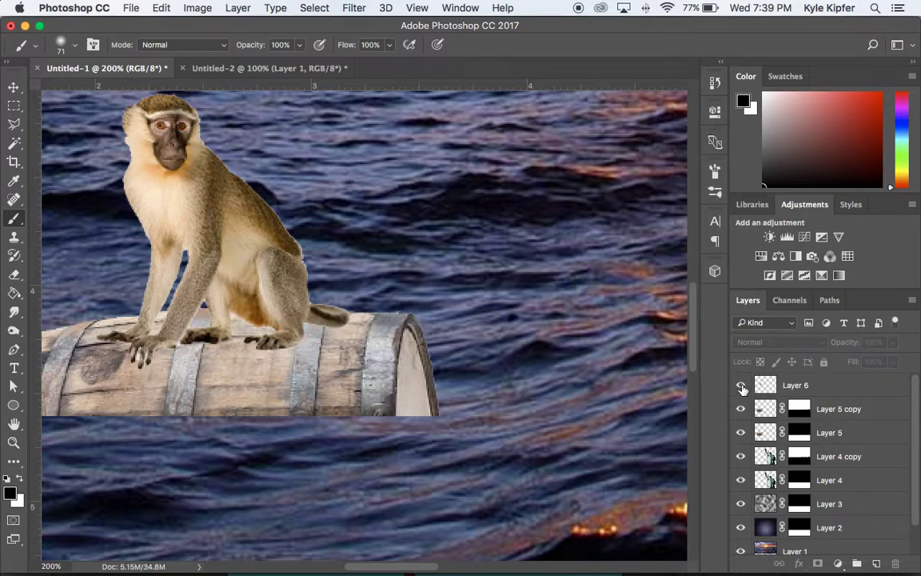
click(819, 387)
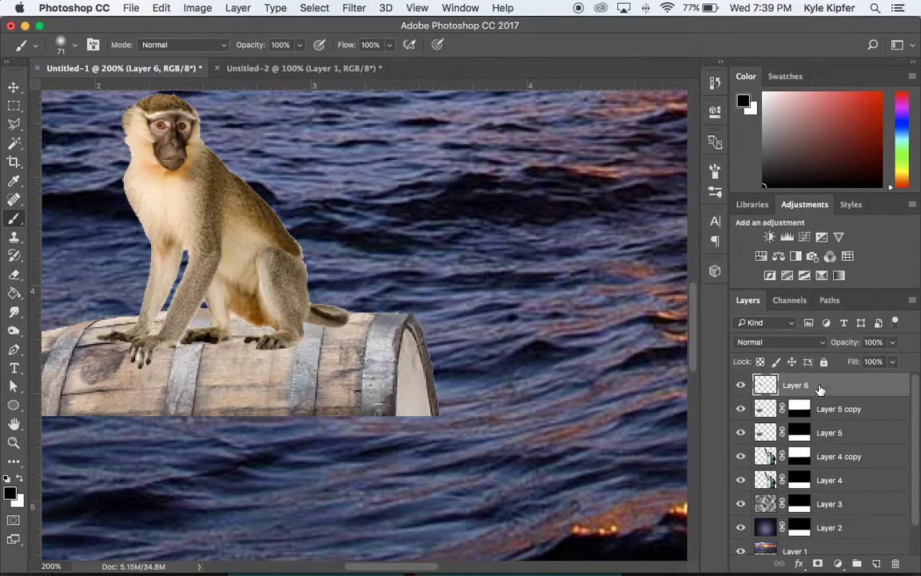
click(876, 564)
drag(808, 386, 807, 413)
Undo the last large 71 px shadow stroke and paint black shadows under the monkey's paws and tail with a soft 22 px brush.
drag(240, 334, 316, 340)
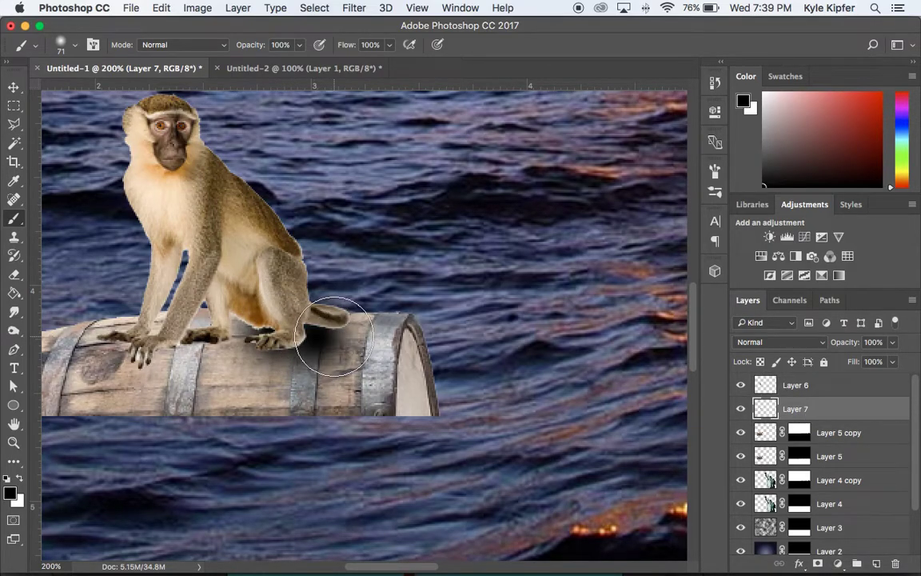
key(ctrl+z)
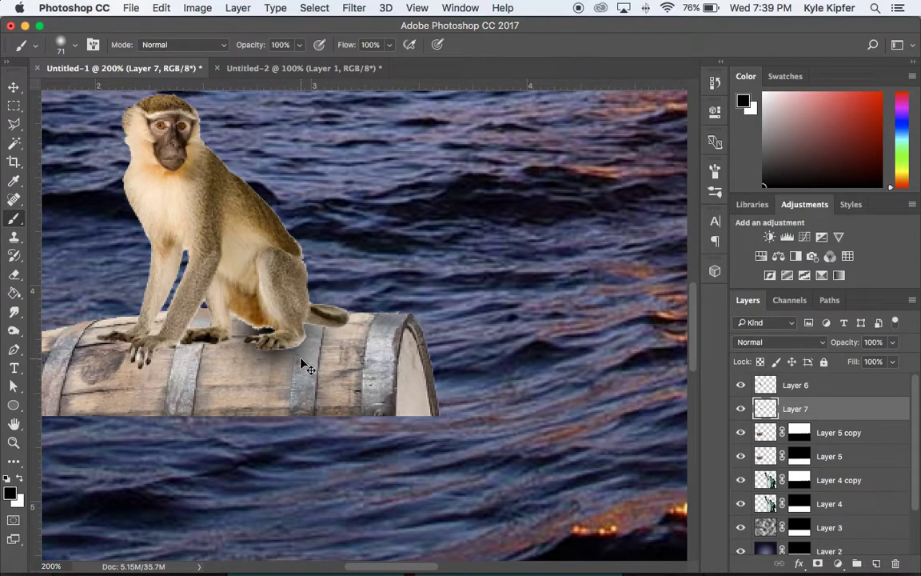
click(74, 46)
drag(113, 91, 91, 91)
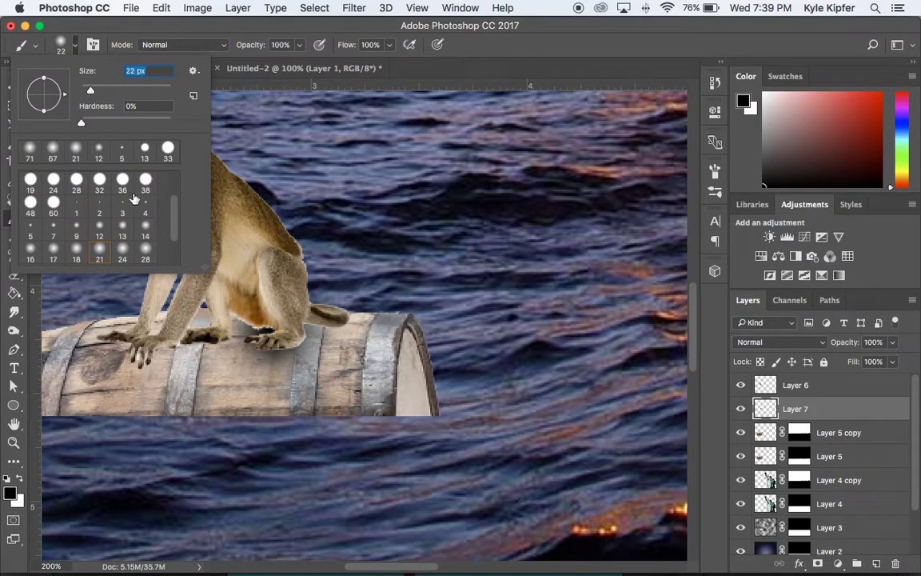
click(121, 343)
drag(181, 347, 327, 330)
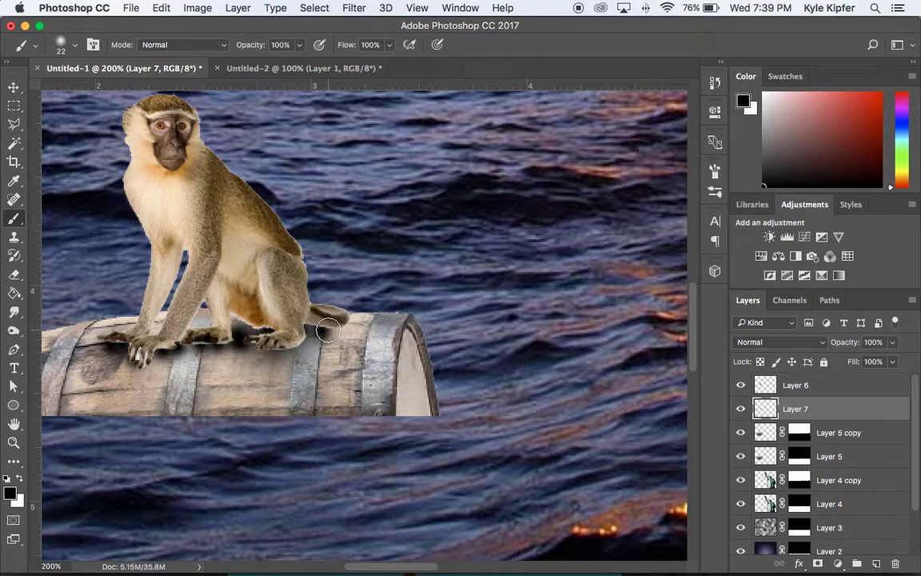
Lower the opacity of the monkey's shadow layer to 67%.
click(894, 344)
drag(894, 360, 871, 364)
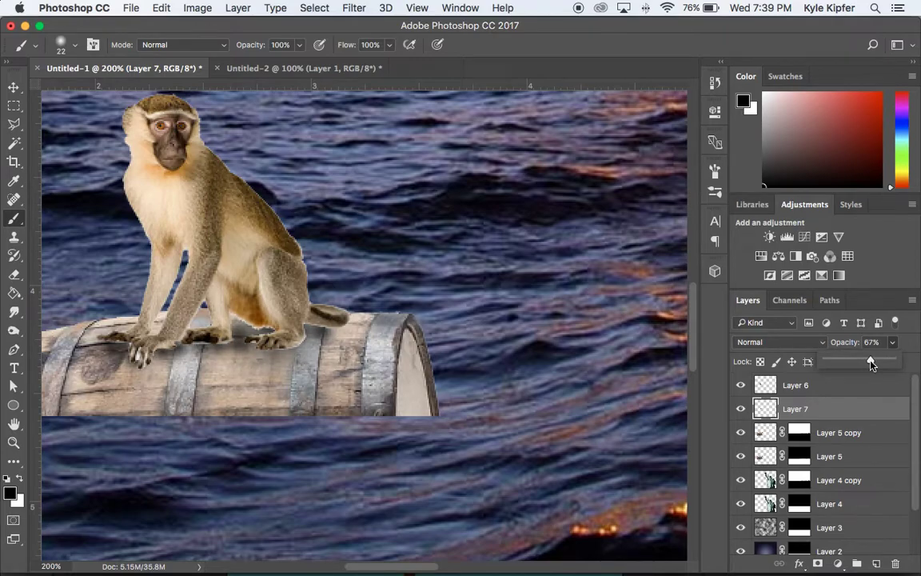
key(z)
alt+click(505, 306)
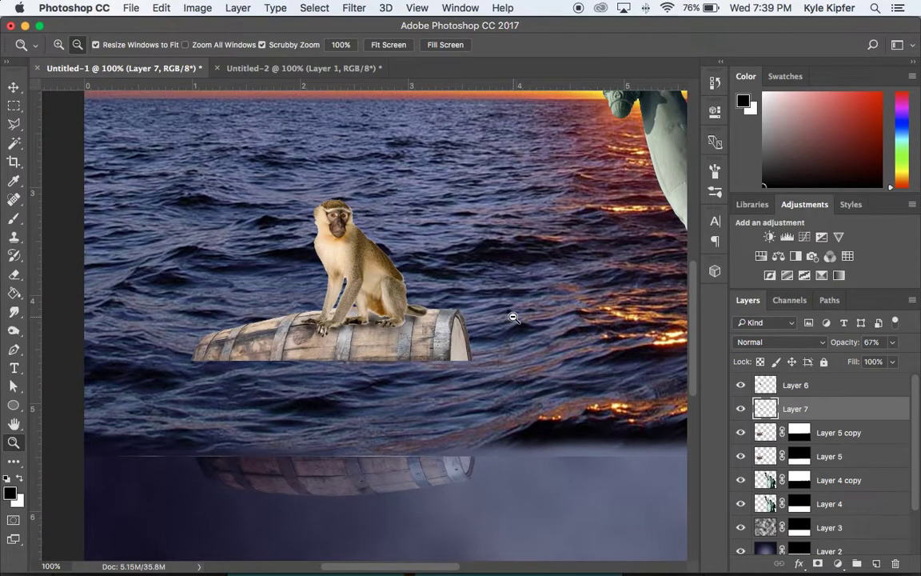
alt+click(475, 284)
alt+click(528, 296)
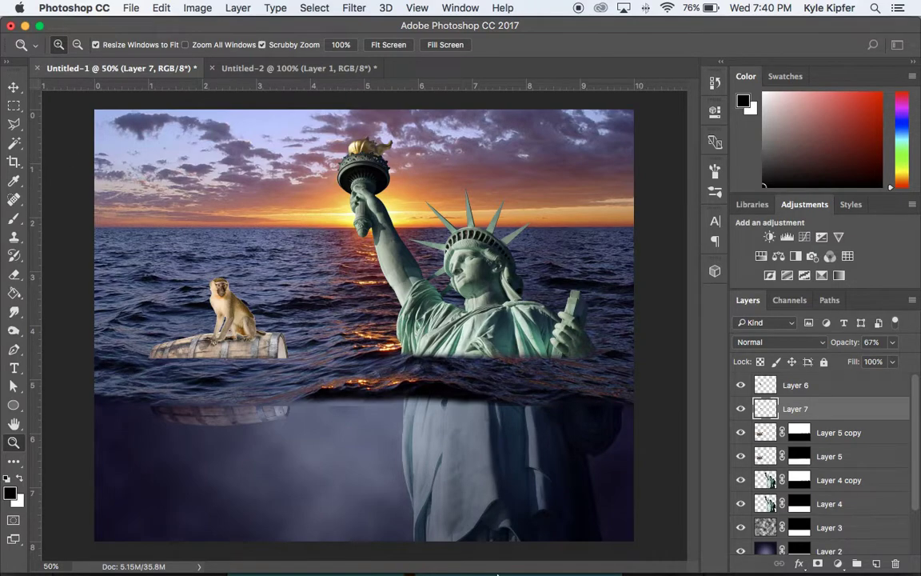
mouse_move(505, 546)
right_click(460, 547)
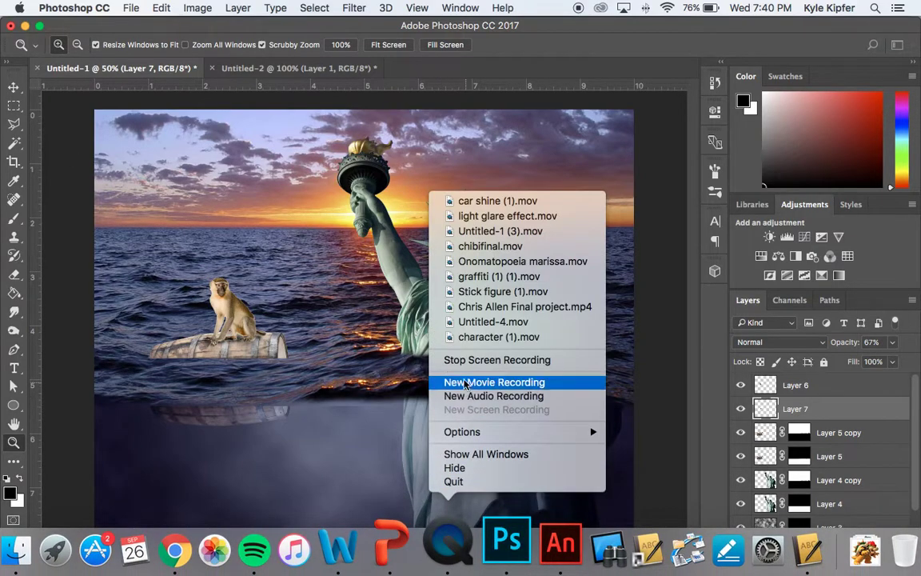